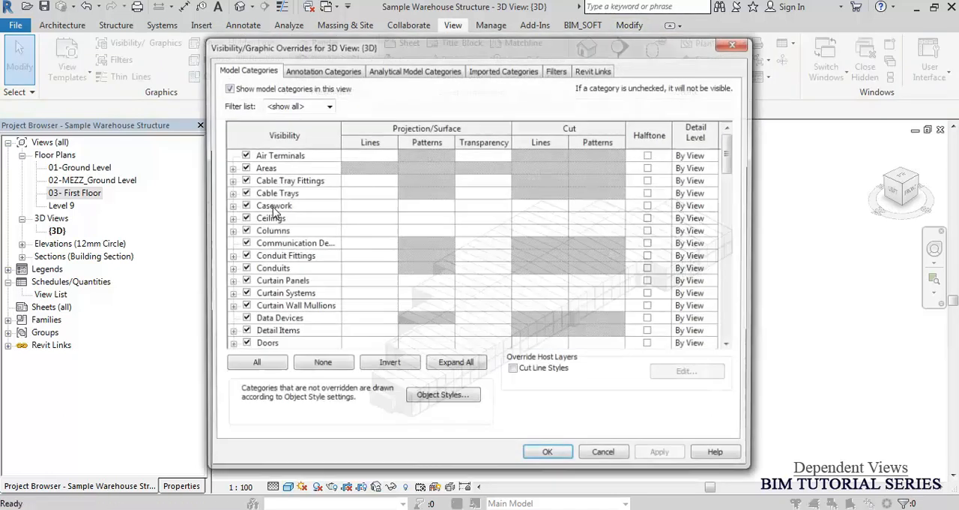
Hide the Roofs category in the 3D view's visibility and graphics overrides.
{"action": "left_click", "coordinate": [272, 196]}
{"action": "key", "text": "r"}
{"action": "scroll", "coordinate": [243, 320], "scroll_direction": "down", "scroll_amount": 2}
{"action": "left_click", "coordinate": [242, 319]}
{"action": "left_click", "coordinate": [550, 455]}
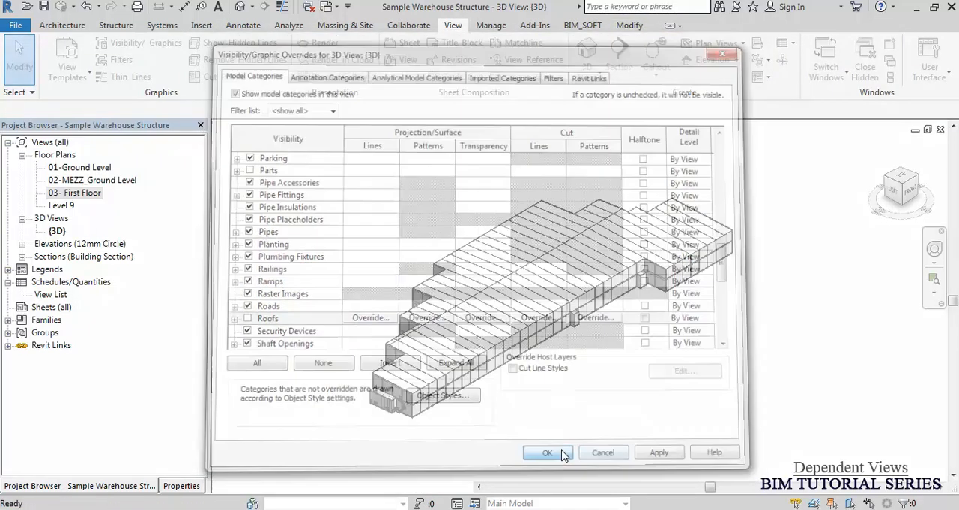
Examine the structural beams and columns inside the roofless 3D warehouse model.
{"action": "middle_click_drag", "start_coordinate": [564, 388], "coordinate": [688, 373], "text": "shift"}
{"action": "scroll", "coordinate": [507, 342], "scroll_direction": "up", "scroll_amount": 8}
{"action": "scroll", "coordinate": [431, 383], "scroll_direction": "up", "scroll_amount": 3}
{"action": "scroll", "coordinate": [424, 389], "scroll_direction": "down", "scroll_amount": 1}
{"action": "left_click", "coordinate": [454, 363]}
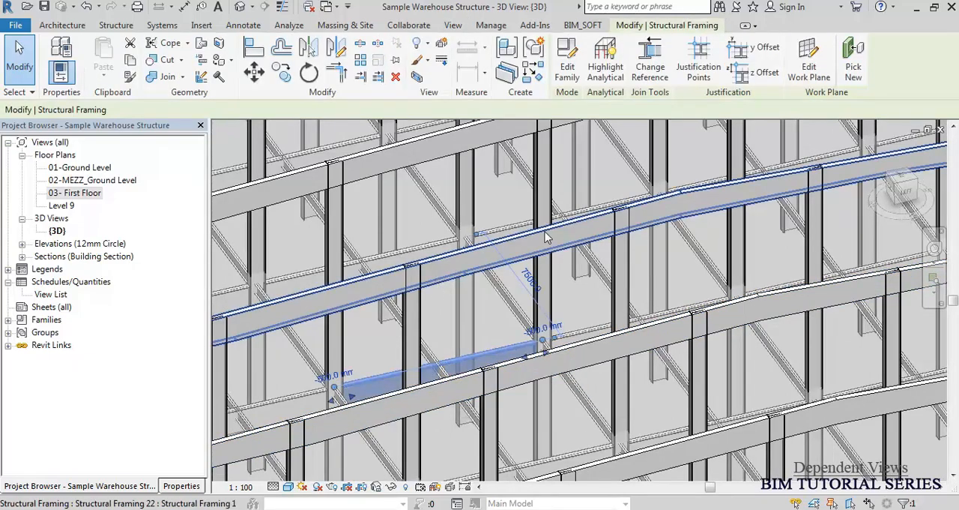
{"action": "scroll", "coordinate": [555, 195], "scroll_direction": "down", "scroll_amount": 3}
{"action": "middle_click_drag", "start_coordinate": [457, 337], "coordinate": [509, 300], "text": "shift"}
{"action": "scroll", "coordinate": [542, 270], "scroll_direction": "up", "scroll_amount": 6}
{"action": "key", "text": "Escape"}
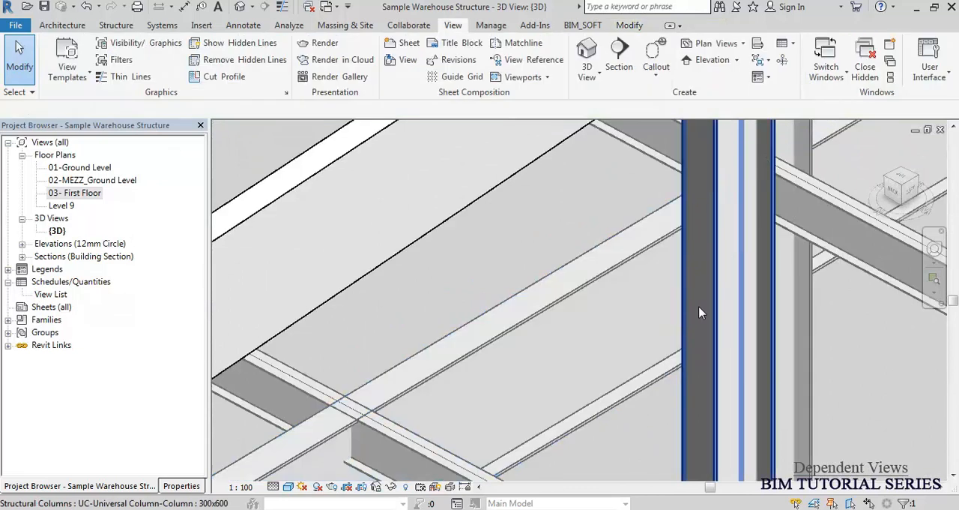
{"action": "scroll", "coordinate": [602, 296], "scroll_direction": "down", "scroll_amount": 1}
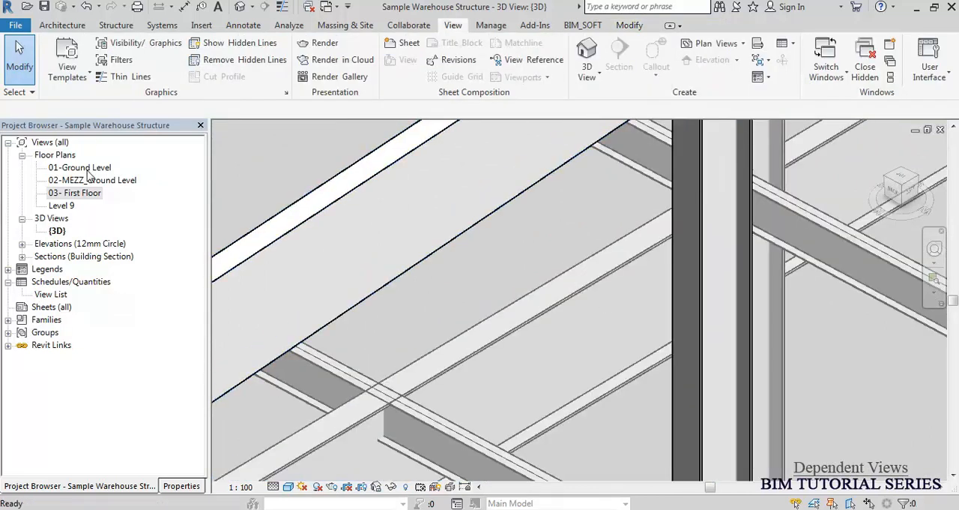
Open the 03- First Floor plan and inspect the beam tags in the building's lower-left corner.
{"action": "double_click", "coordinate": [83, 194]}
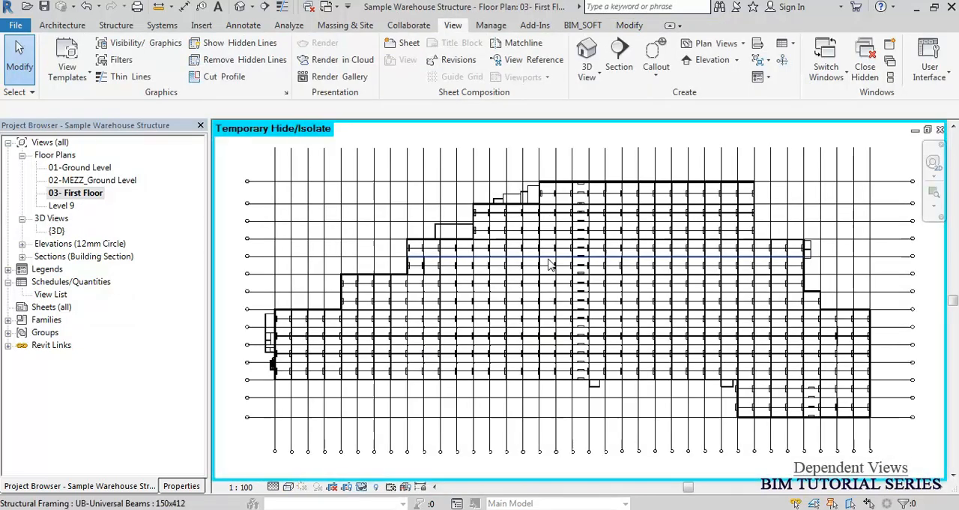
{"action": "scroll", "coordinate": [242, 336], "scroll_direction": "up", "scroll_amount": 10}
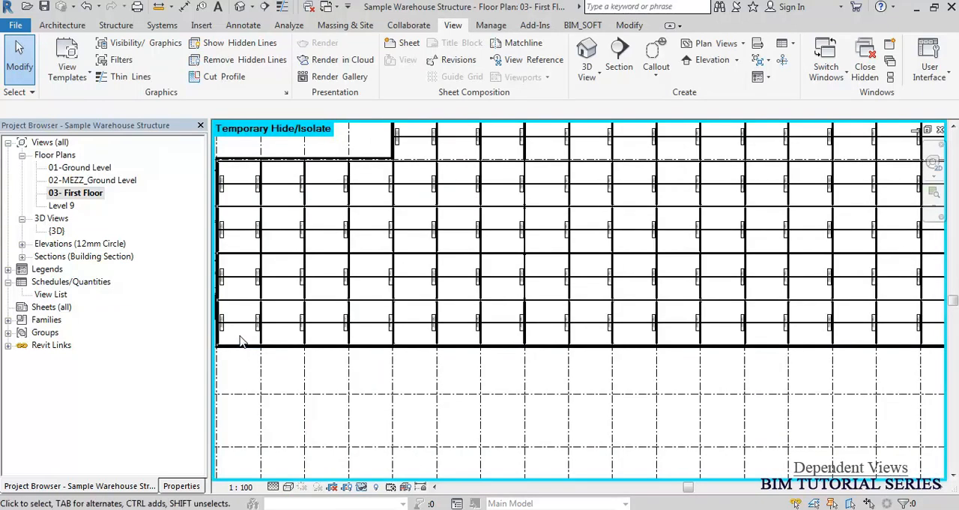
{"action": "middle_click_drag", "start_coordinate": [387, 338], "coordinate": [482, 283]}
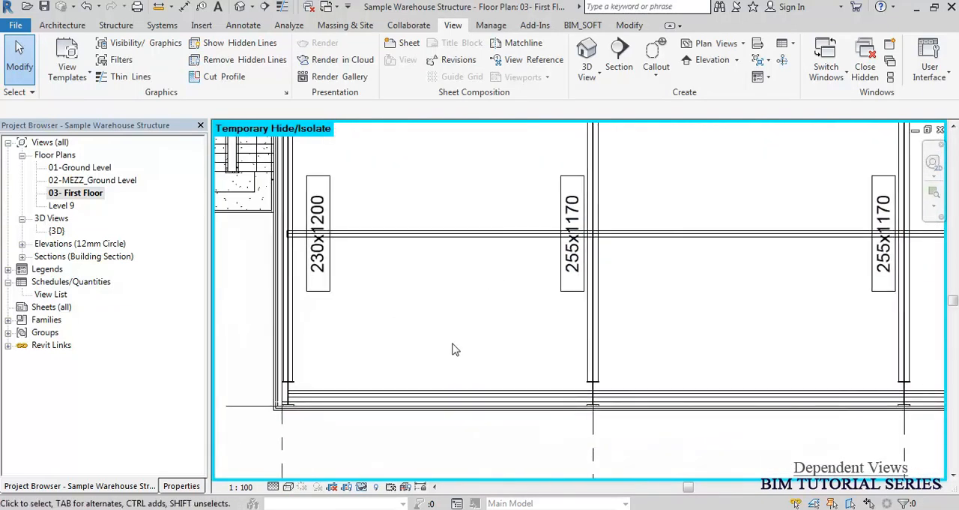
Try the Hidden Line visual style on the first floor plan, and return it to Wireframe.
{"action": "key", "text": "h"}
{"action": "key", "text": "l"}
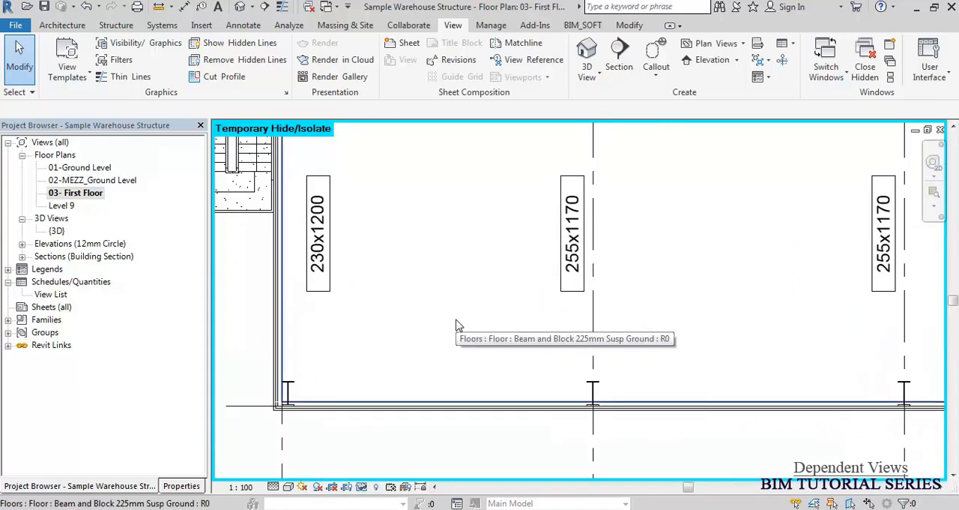
{"action": "key", "text": "w"}
{"action": "key", "text": "f"}
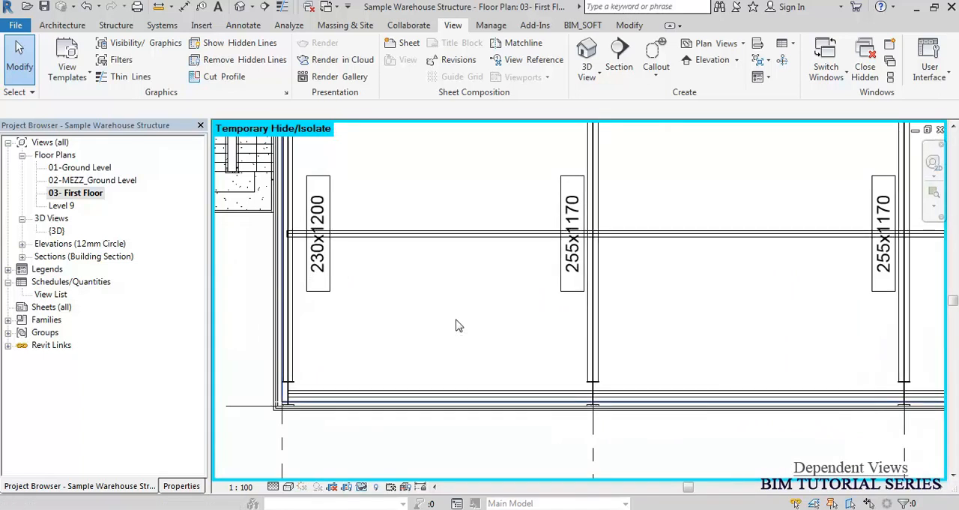
Duplicate the 03- First Floor plan as an independent view without its detailing.
{"action": "scroll", "coordinate": [631, 320], "scroll_direction": "down", "scroll_amount": 3}
{"action": "scroll", "coordinate": [630, 317], "scroll_direction": "down", "scroll_amount": 1}
{"action": "middle_click_drag", "start_coordinate": [624, 318], "coordinate": [509, 376]}
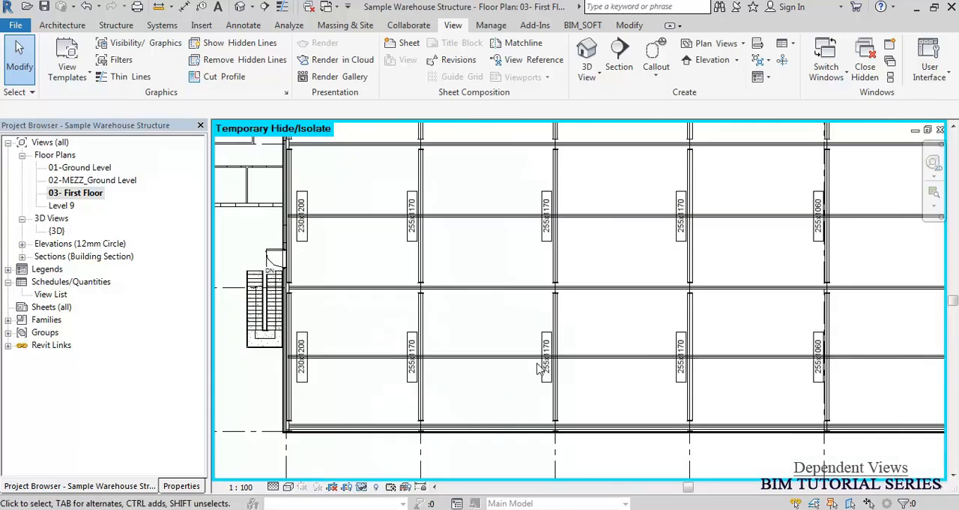
{"action": "scroll", "coordinate": [560, 366], "scroll_direction": "up", "scroll_amount": 6}
{"action": "scroll", "coordinate": [475, 321], "scroll_direction": "down", "scroll_amount": 8}
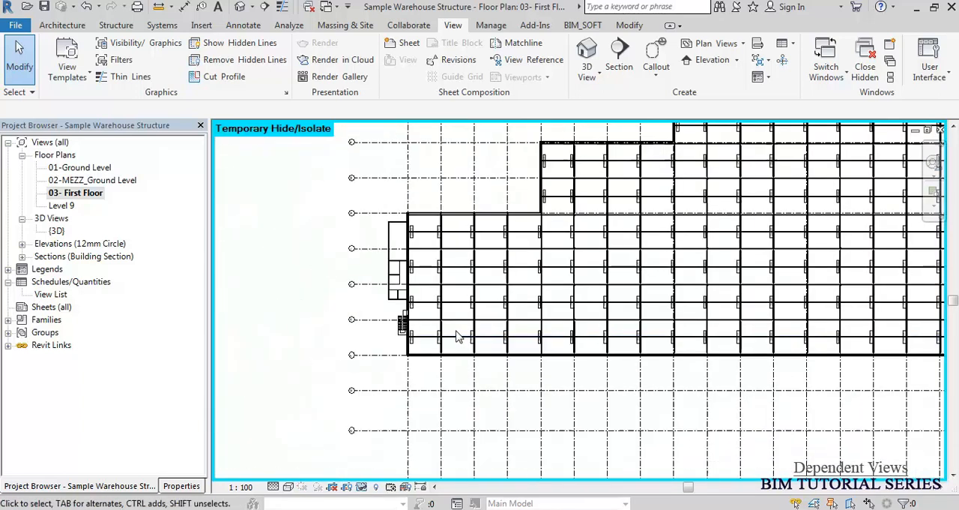
{"action": "middle_click", "coordinate": [487, 310]}
{"action": "middle_click", "coordinate": [488, 311]}
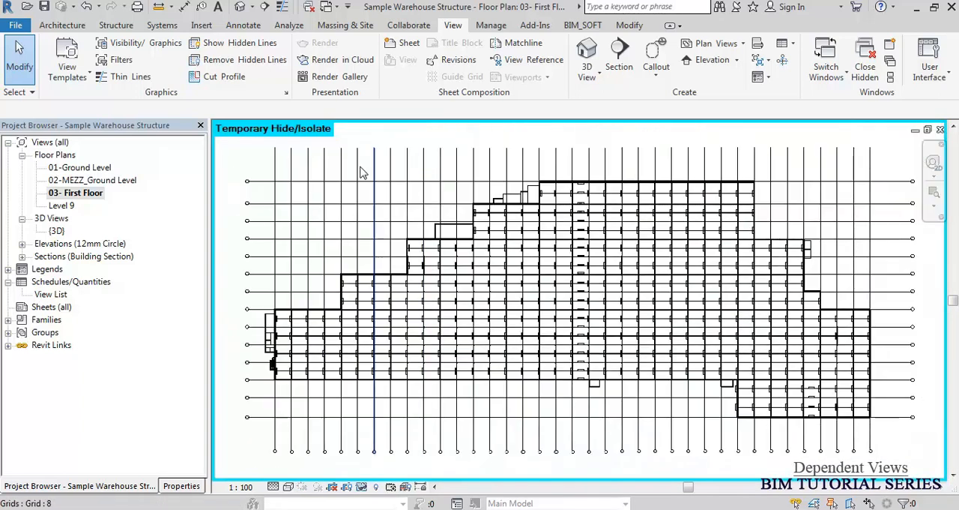
{"action": "right_click", "coordinate": [73, 197]}
{"action": "mouse_move", "coordinate": [172, 314]}
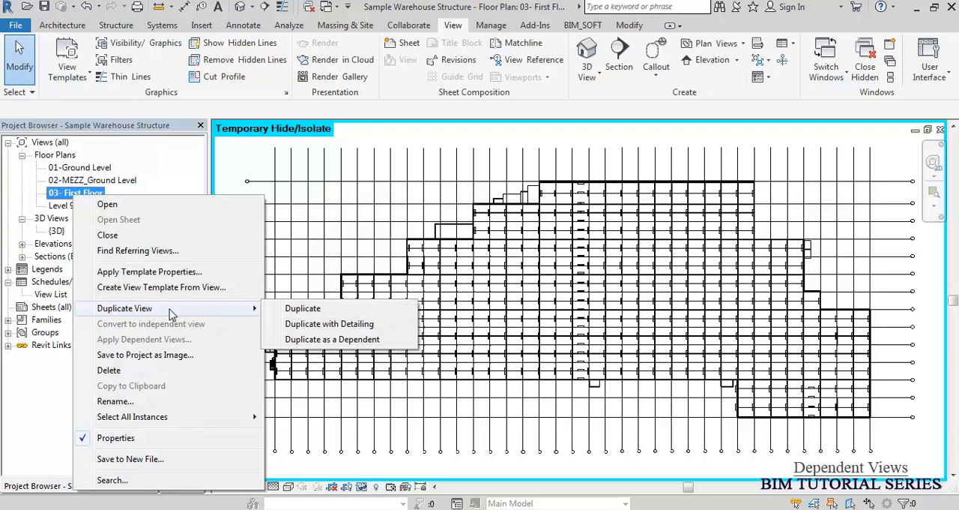
{"action": "right_click", "coordinate": [61, 194]}
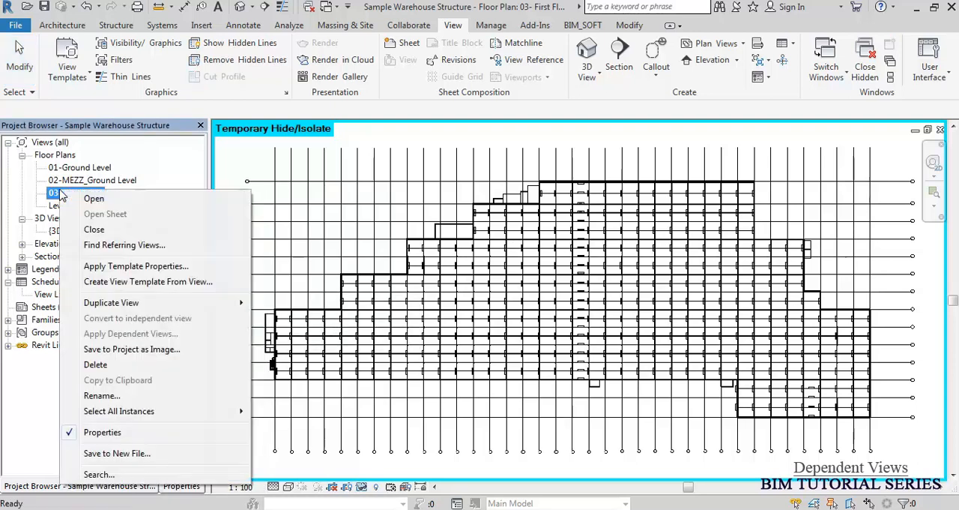
{"action": "mouse_move", "coordinate": [152, 307]}
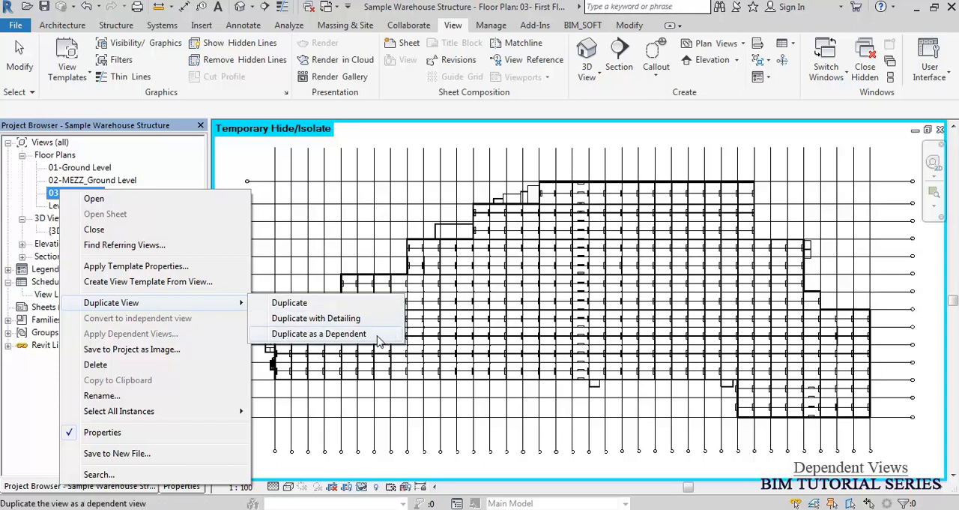
{"action": "left_click", "coordinate": [298, 309]}
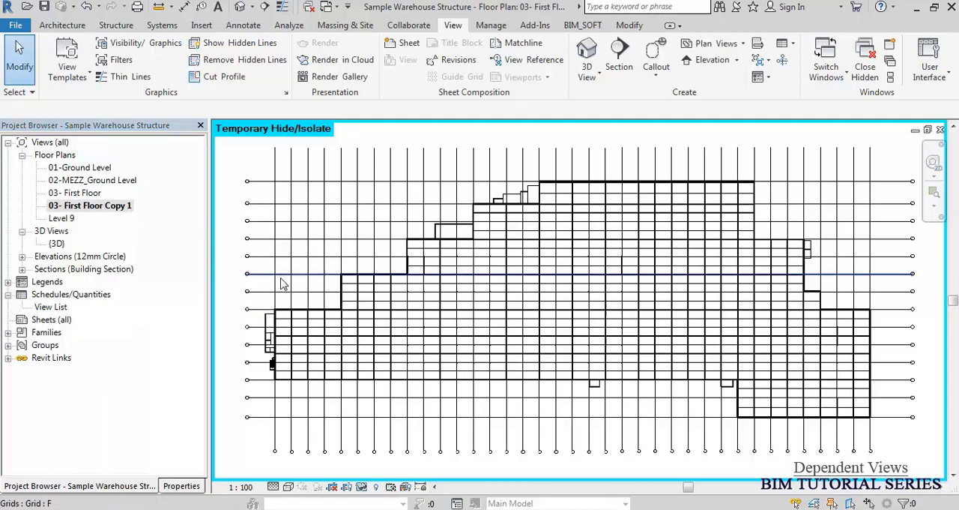
Compare the beam tags shown in 03- First Floor with those in 03- First Floor Copy 1.
{"action": "scroll", "coordinate": [248, 304], "scroll_direction": "up", "scroll_amount": 8}
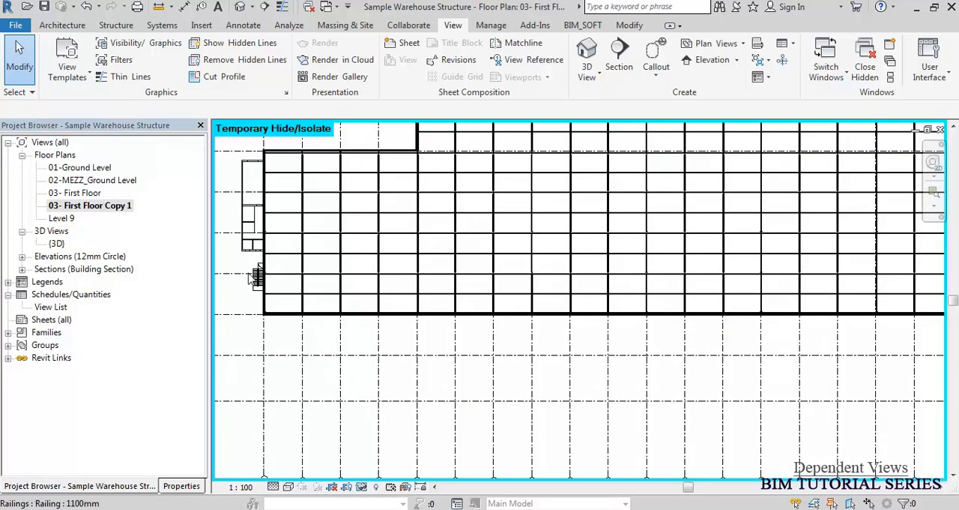
{"action": "scroll", "coordinate": [384, 327], "scroll_direction": "up", "scroll_amount": 1}
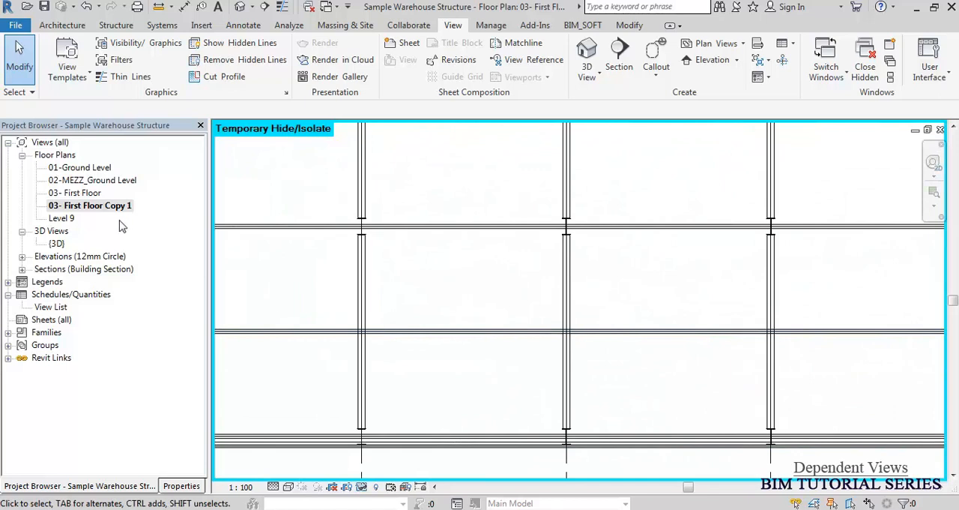
{"action": "left_click", "coordinate": [75, 186]}
{"action": "double_click", "coordinate": [77, 192]}
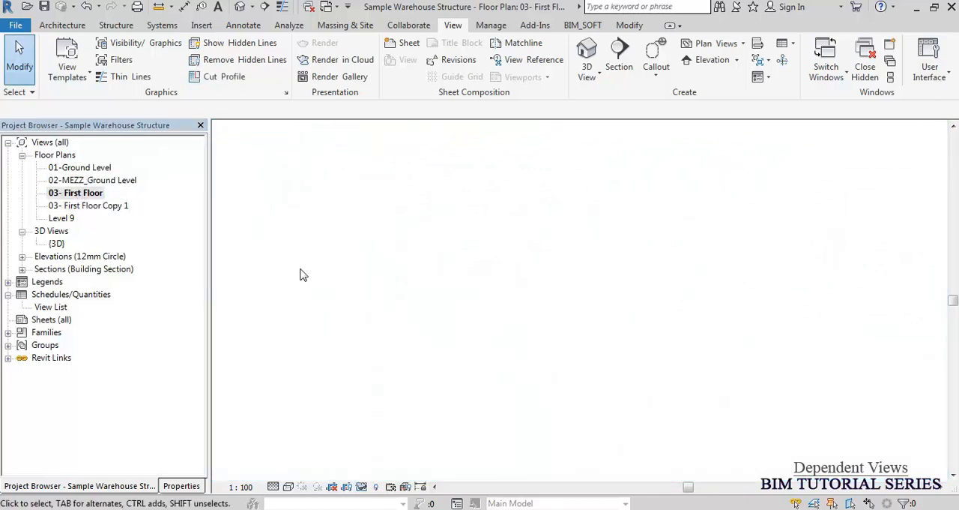
{"action": "scroll", "coordinate": [292, 329], "scroll_direction": "up", "scroll_amount": 8}
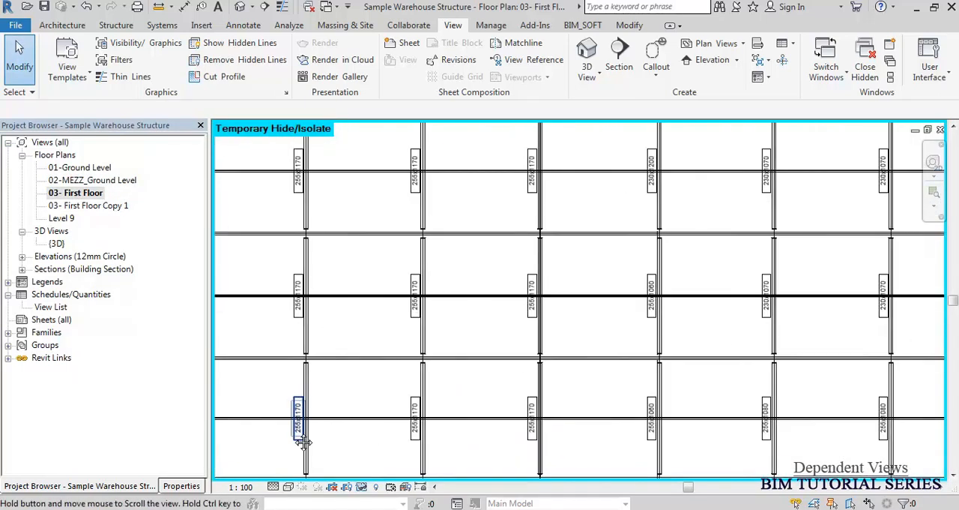
{"action": "scroll", "coordinate": [332, 369], "scroll_direction": "up", "scroll_amount": 5}
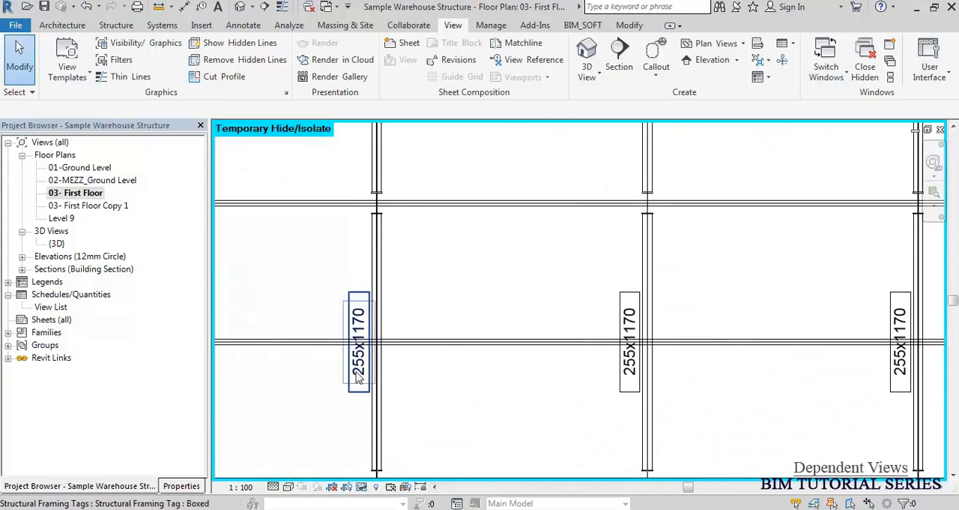
{"action": "scroll", "coordinate": [439, 288], "scroll_direction": "down", "scroll_amount": 3}
{"action": "double_click", "coordinate": [101, 208]}
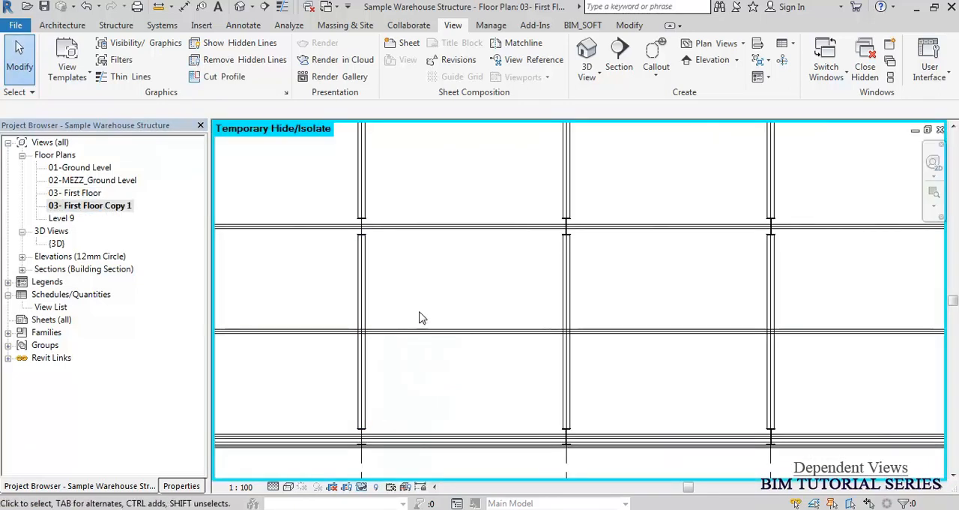
{"action": "middle_click", "coordinate": [420, 318]}
{"action": "middle_click", "coordinate": [419, 318]}
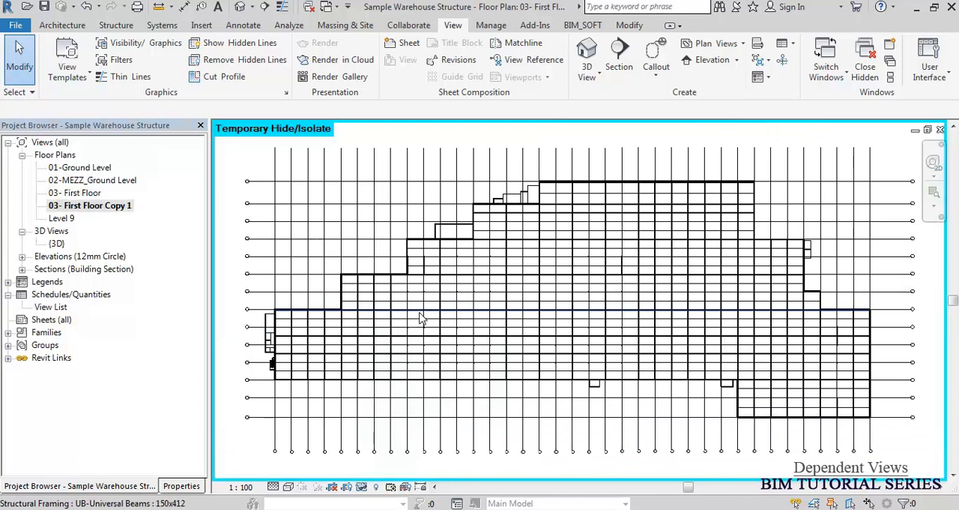
Duplicate the 03- First Floor plan with detailing so the annotations are copied too.
{"action": "left_click", "coordinate": [243, 24]}
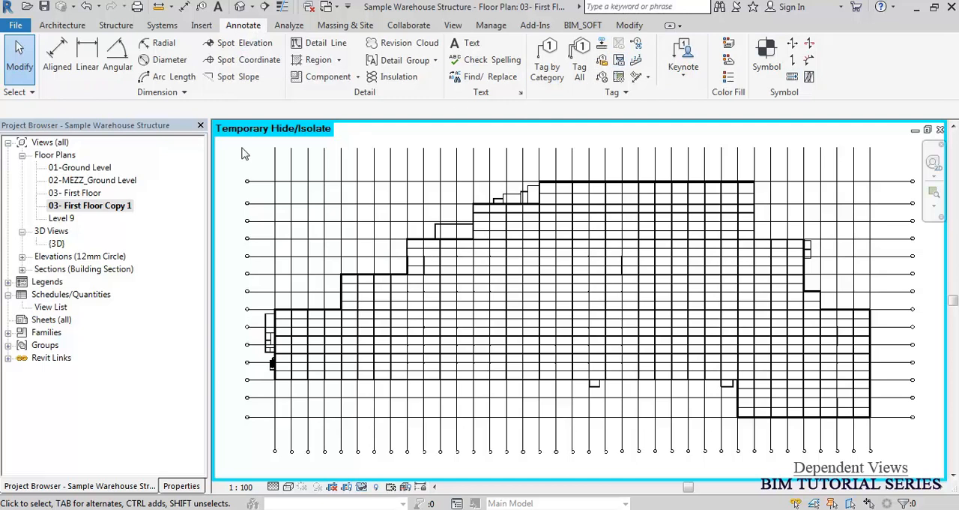
{"action": "left_click", "coordinate": [75, 193]}
{"action": "right_click", "coordinate": [76, 194]}
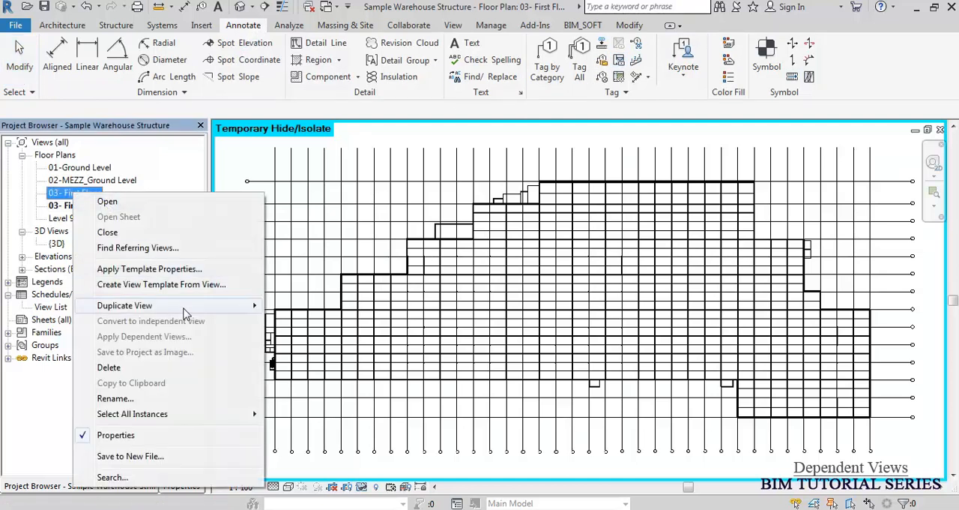
{"action": "mouse_move", "coordinate": [183, 310]}
{"action": "left_click", "coordinate": [318, 321]}
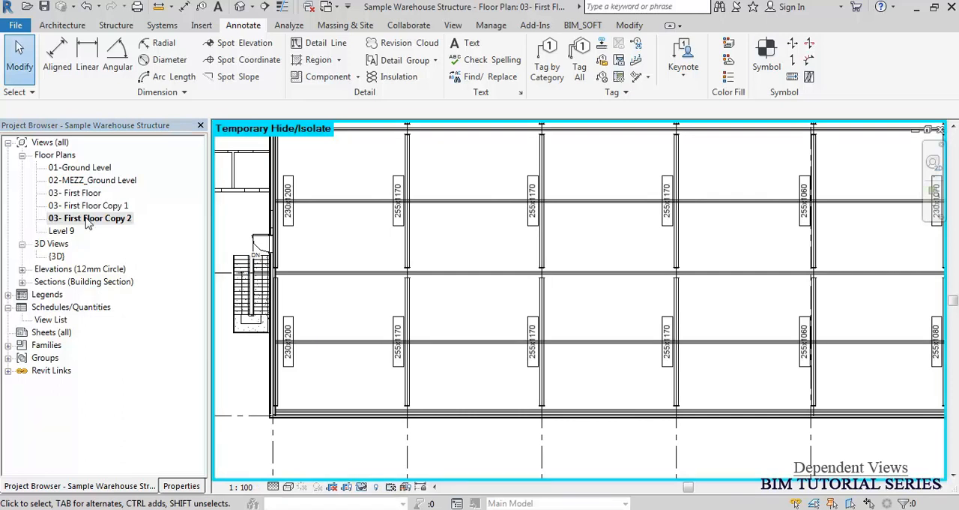
Duplicate the 03- First Floor plan as a dependent view.
{"action": "left_click", "coordinate": [88, 219]}
{"action": "scroll", "coordinate": [367, 344], "scroll_direction": "up", "scroll_amount": 5}
{"action": "scroll", "coordinate": [489, 351], "scroll_direction": "down", "scroll_amount": 7}
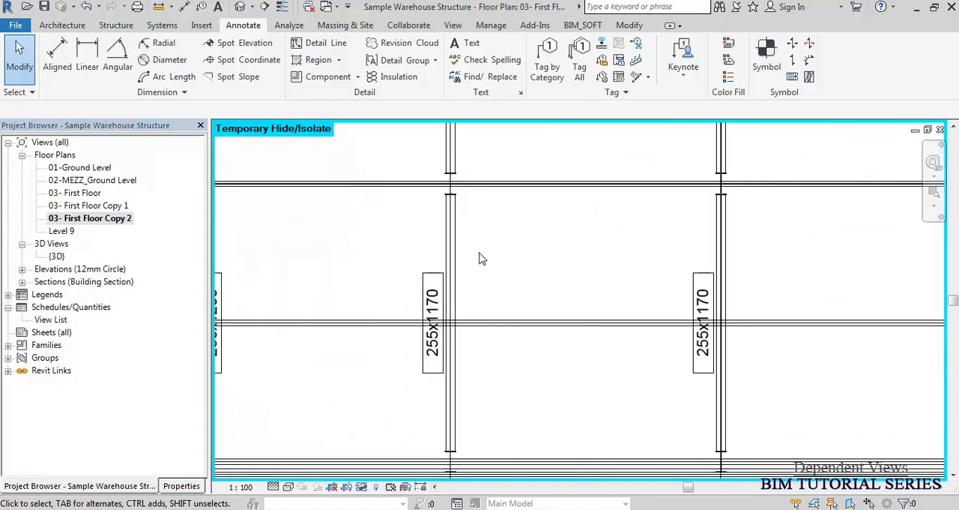
{"action": "scroll", "coordinate": [450, 329], "scroll_direction": "down", "scroll_amount": 2}
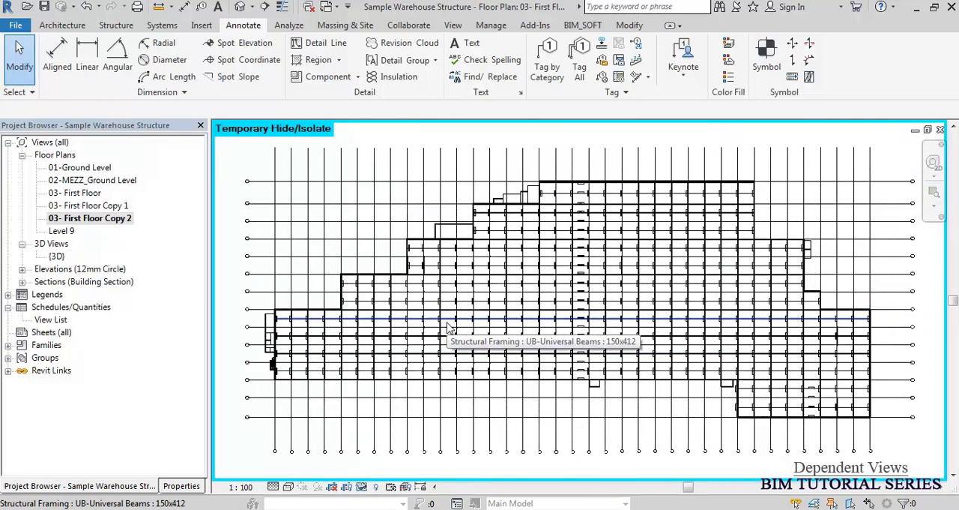
{"action": "right_click", "coordinate": [84, 195]}
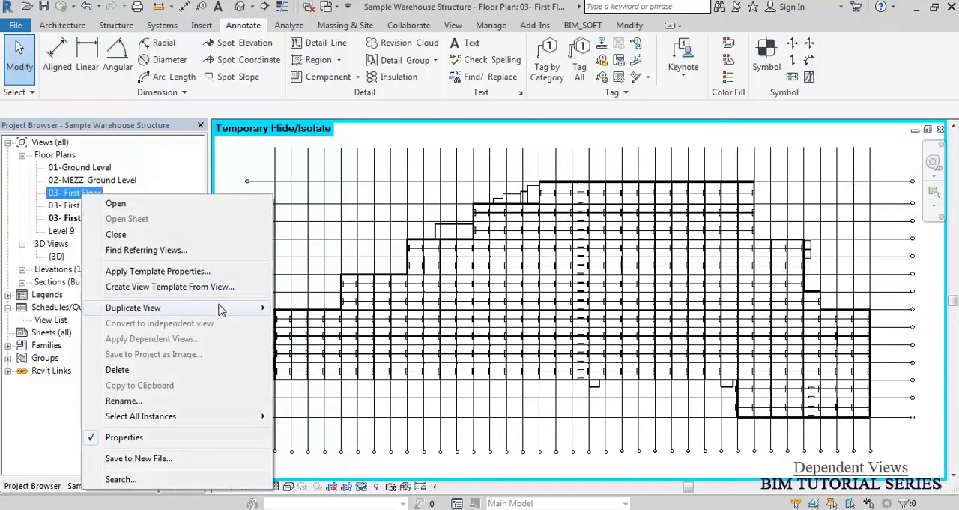
{"action": "mouse_move", "coordinate": [224, 308]}
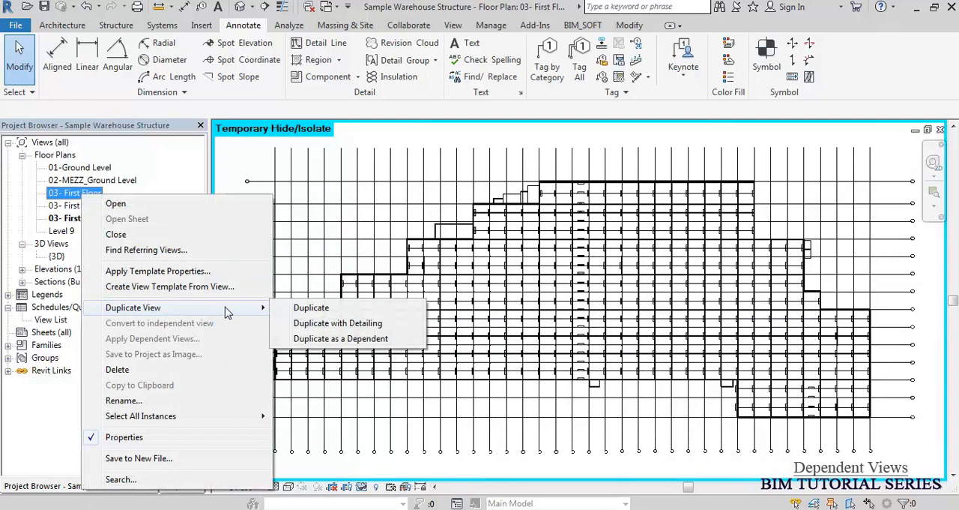
{"action": "left_click", "coordinate": [337, 340]}
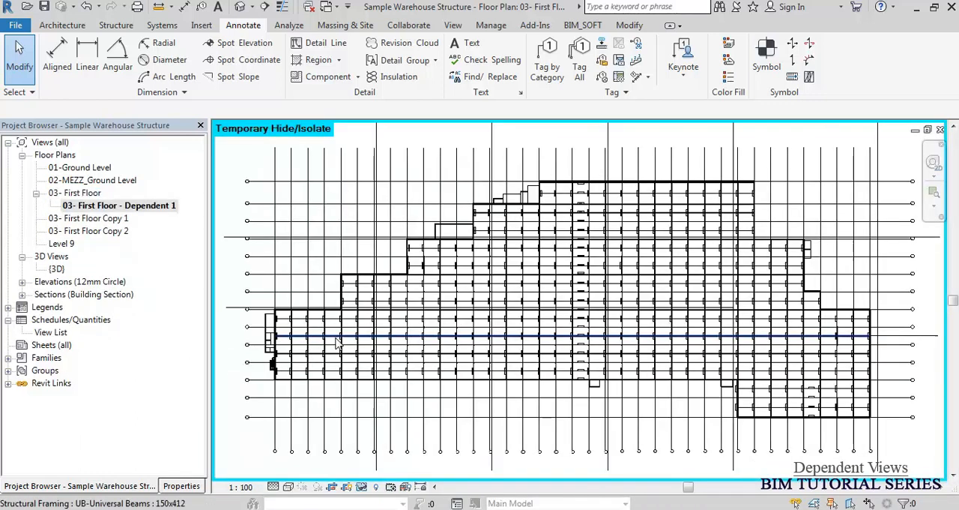
Delete two neighbouring 255x1170 beam tags from the lowest row of bays in 03- First Floor Copy 2.
{"action": "left_click", "coordinate": [79, 194]}
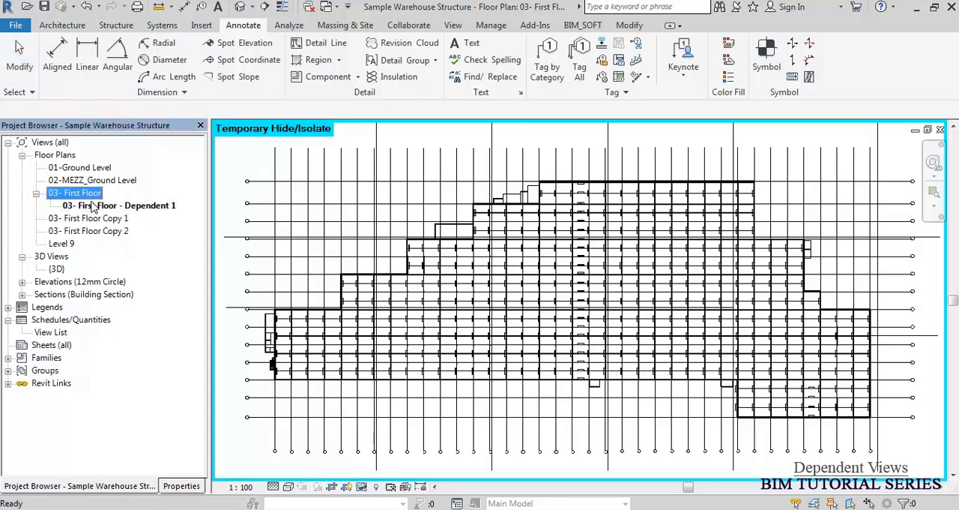
{"action": "left_click", "coordinate": [100, 211]}
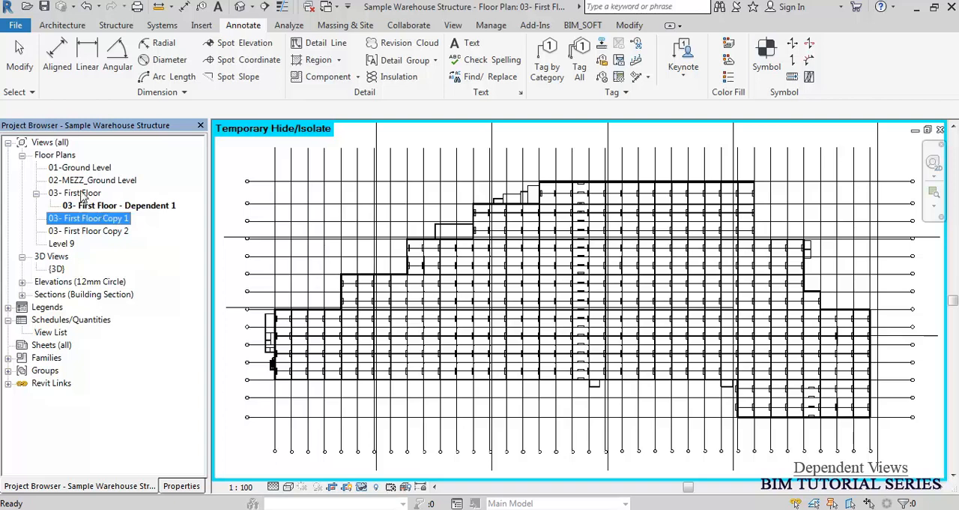
{"action": "double_click", "coordinate": [113, 231]}
{"action": "scroll", "coordinate": [279, 385], "scroll_direction": "up", "scroll_amount": 6}
{"action": "left_click_drag", "start_coordinate": [313, 268], "coordinate": [593, 398]}
{"action": "key", "text": "Delete"}
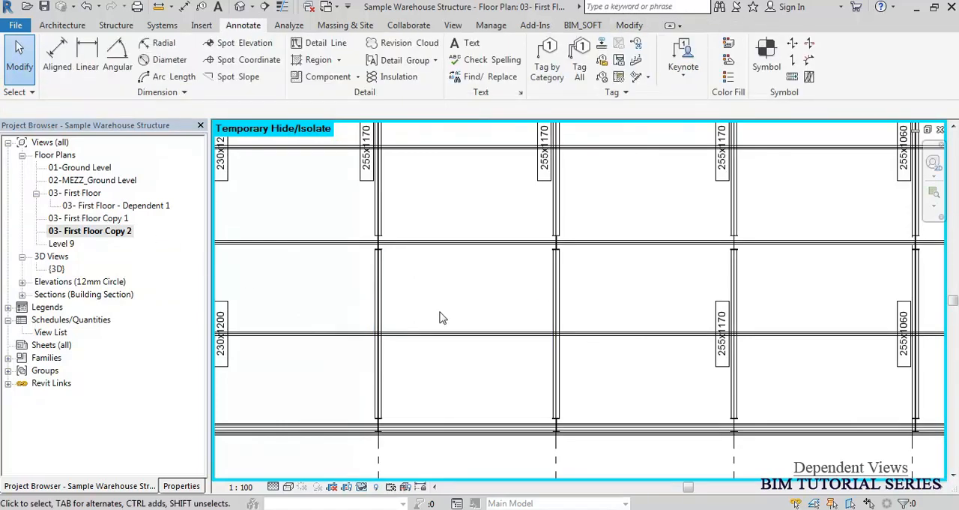
{"action": "scroll", "coordinate": [436, 256], "scroll_direction": "down", "scroll_amount": 4}
{"action": "middle_click_drag", "start_coordinate": [406, 325], "coordinate": [444, 358]}
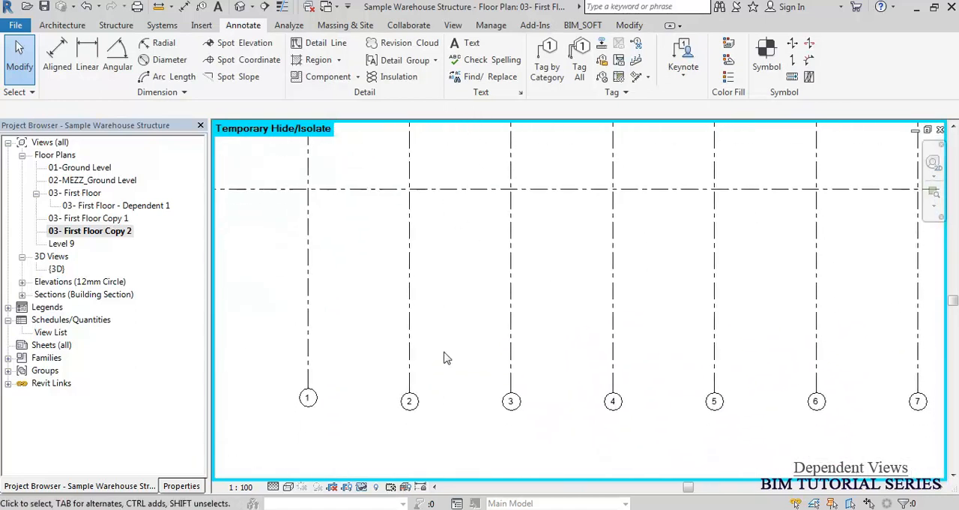
Delete the three 255x1170 beam tags and the adjacent 255x1060 tag from the lowest row of bays in 03- First Floor.
{"action": "double_click", "coordinate": [76, 194]}
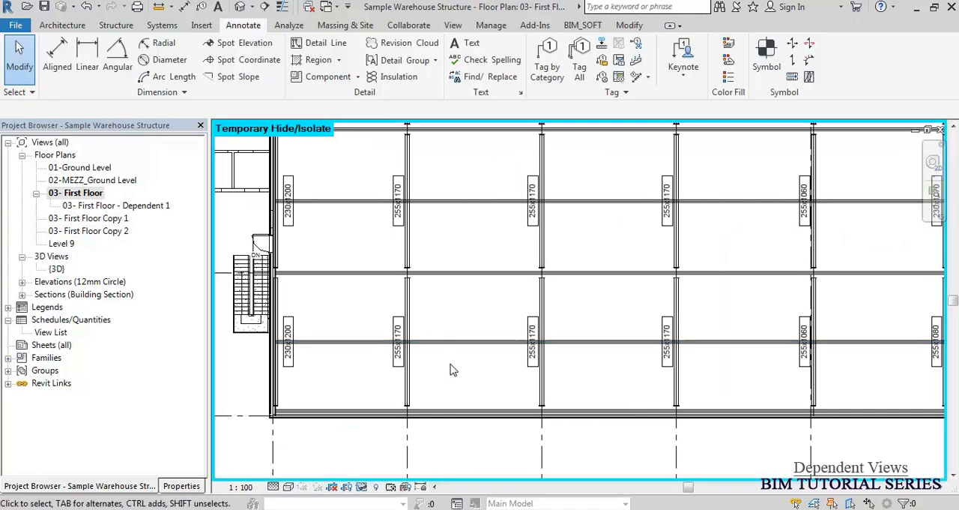
{"action": "middle_click_drag", "start_coordinate": [497, 366], "coordinate": [488, 247]}
{"action": "scroll", "coordinate": [488, 248], "scroll_direction": "down", "scroll_amount": 4}
{"action": "scroll", "coordinate": [524, 396], "scroll_direction": "up", "scroll_amount": 3}
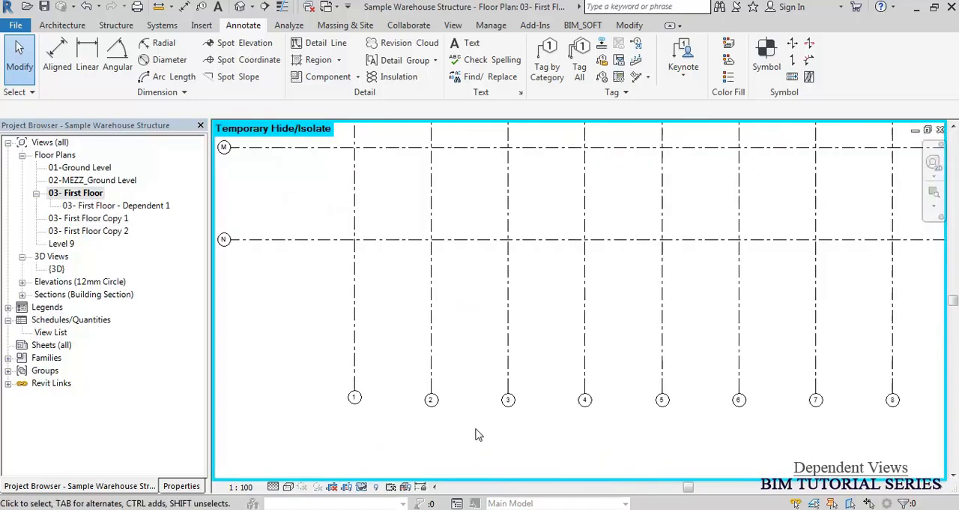
{"action": "scroll", "coordinate": [472, 436], "scroll_direction": "down", "scroll_amount": 1}
{"action": "middle_click_drag", "start_coordinate": [439, 291], "coordinate": [428, 366]}
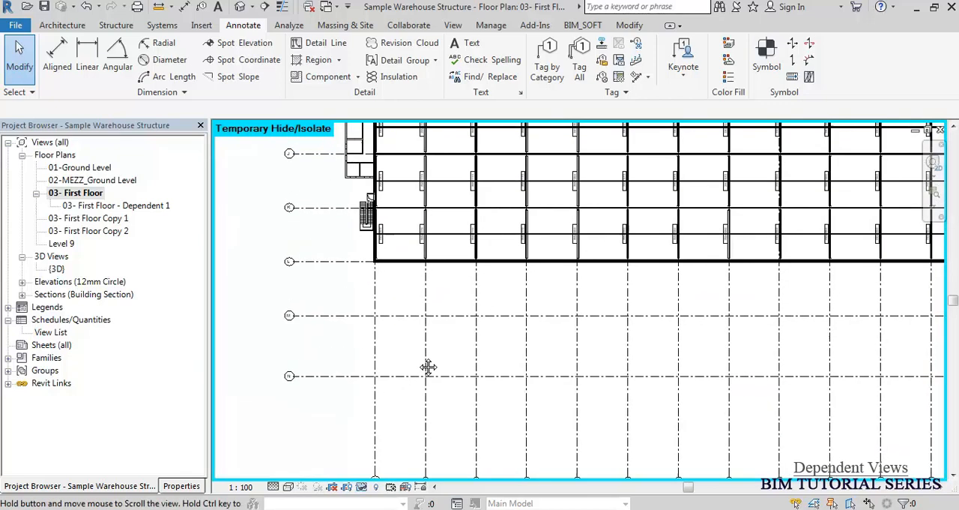
{"action": "left_click", "coordinate": [74, 196]}
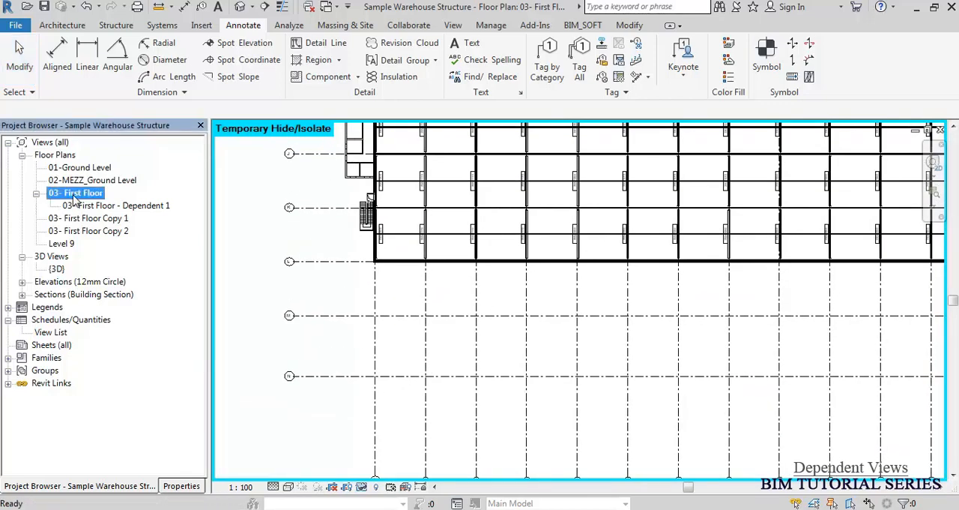
{"action": "left_click", "coordinate": [315, 239]}
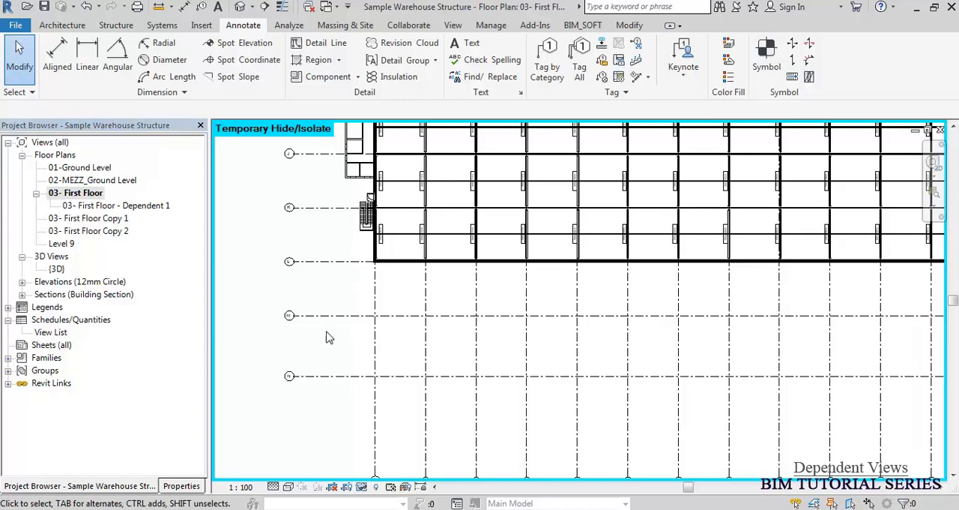
{"action": "scroll", "coordinate": [484, 202], "scroll_direction": "up", "scroll_amount": 5}
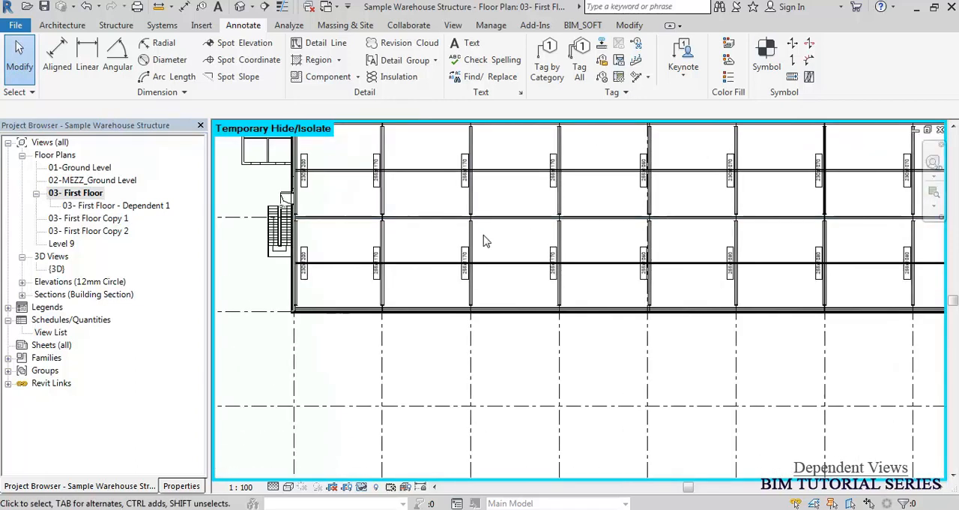
{"action": "left_click_drag", "start_coordinate": [303, 236], "coordinate": [749, 320]}
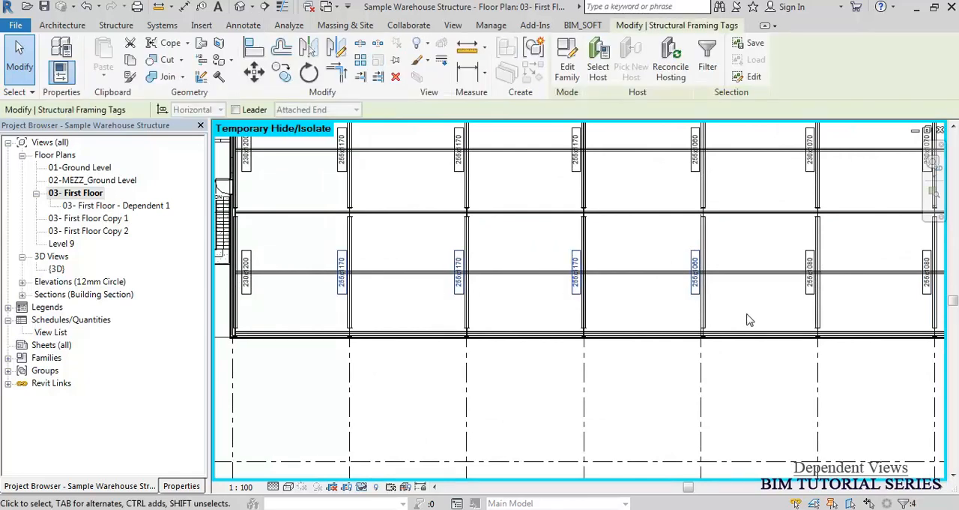
{"action": "key", "text": "Delete"}
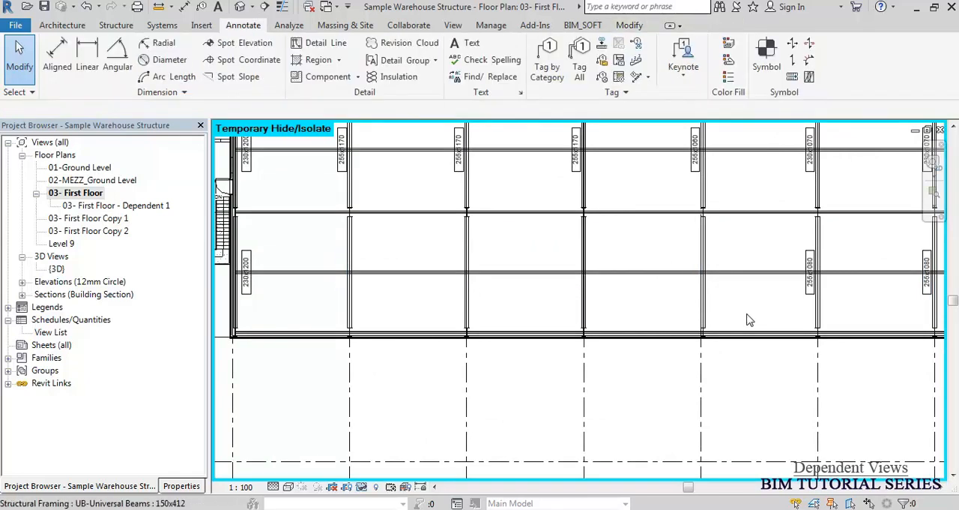
Open the dependent view 03- First Floor - Dependent 1 and set its view scale to 1:50.
{"action": "double_click", "coordinate": [149, 206]}
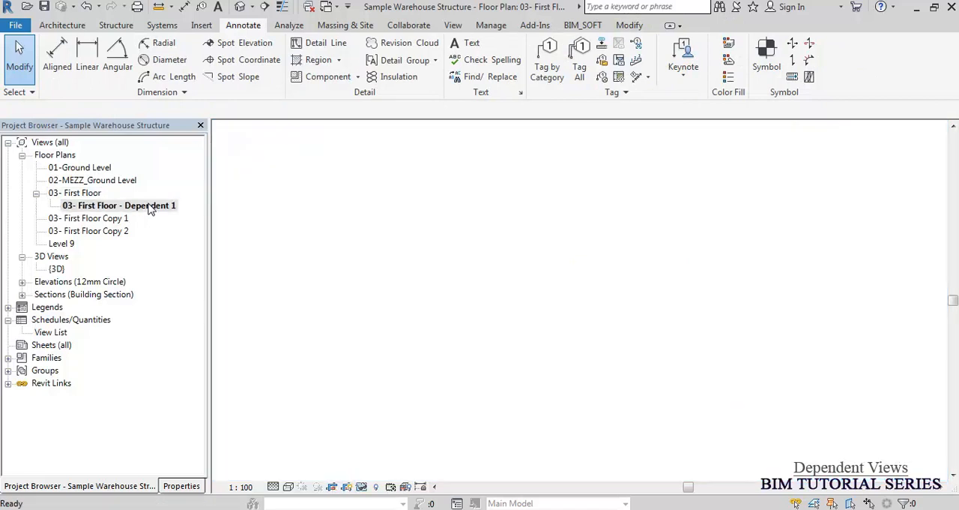
{"action": "scroll", "coordinate": [262, 389], "scroll_direction": "up", "scroll_amount": 5}
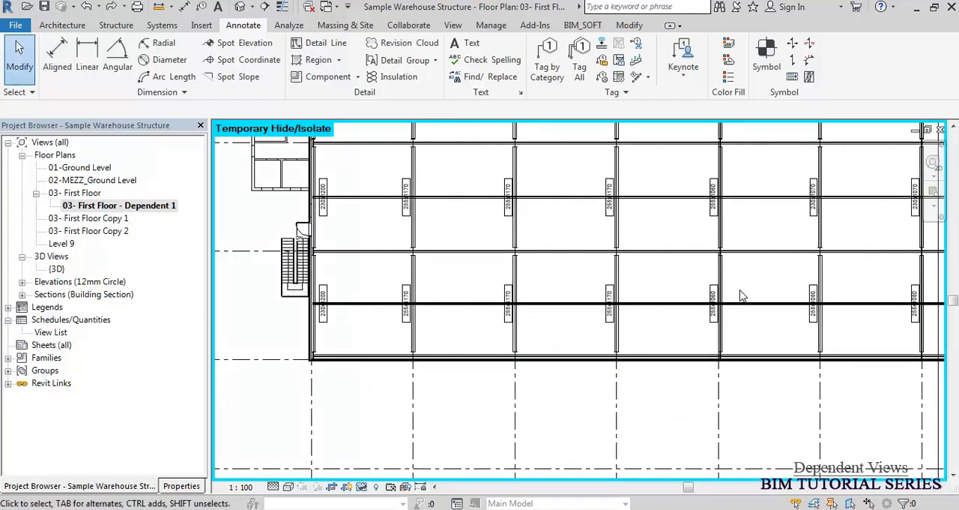
{"action": "left_click", "coordinate": [240, 487]}
{"action": "left_click", "coordinate": [262, 377]}
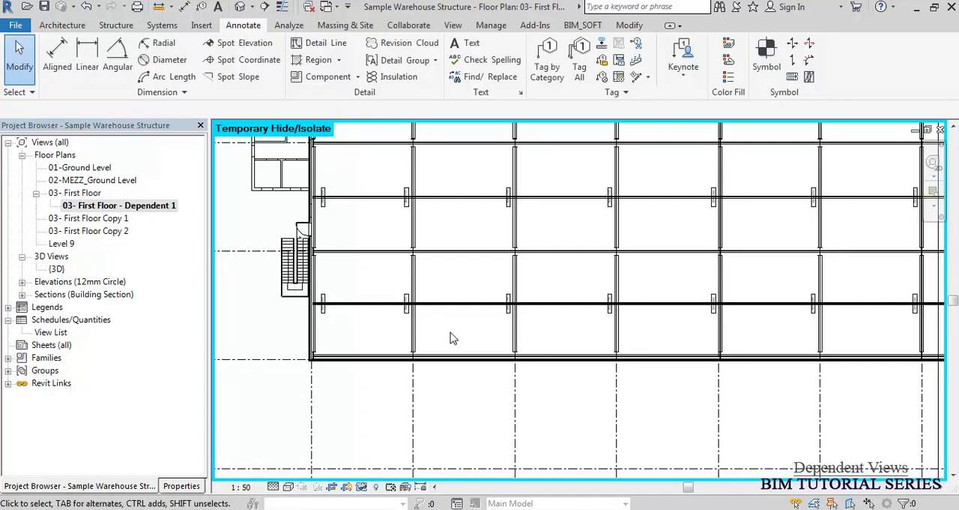
Set the visual style of the parent plan 03- First Floor to Shaded and check it against 03- First Floor - Dependent 1.
{"action": "left_click", "coordinate": [95, 196]}
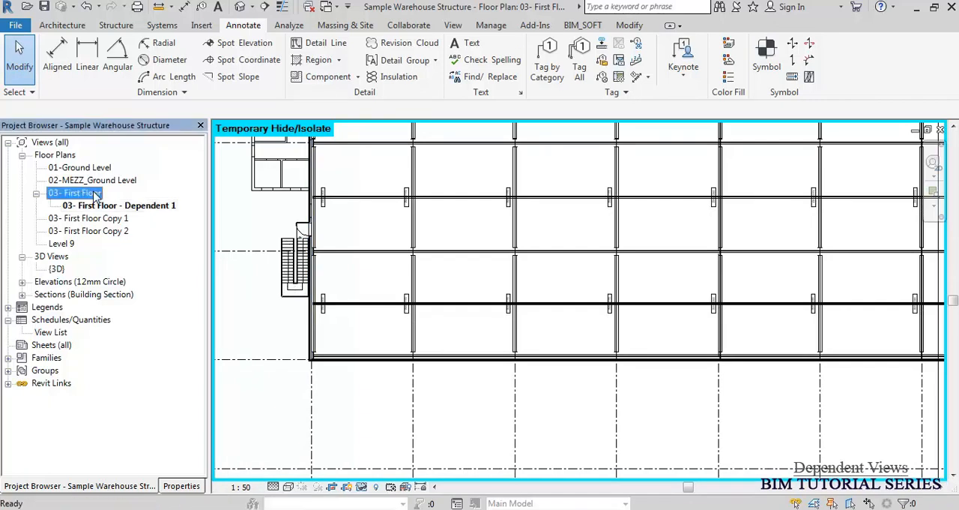
{"action": "double_click", "coordinate": [95, 197]}
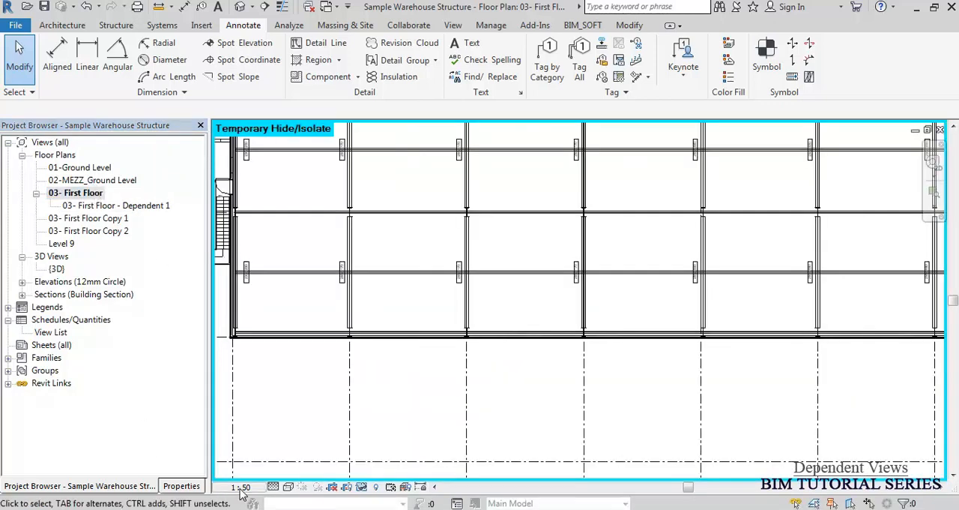
{"action": "left_click", "coordinate": [288, 487]}
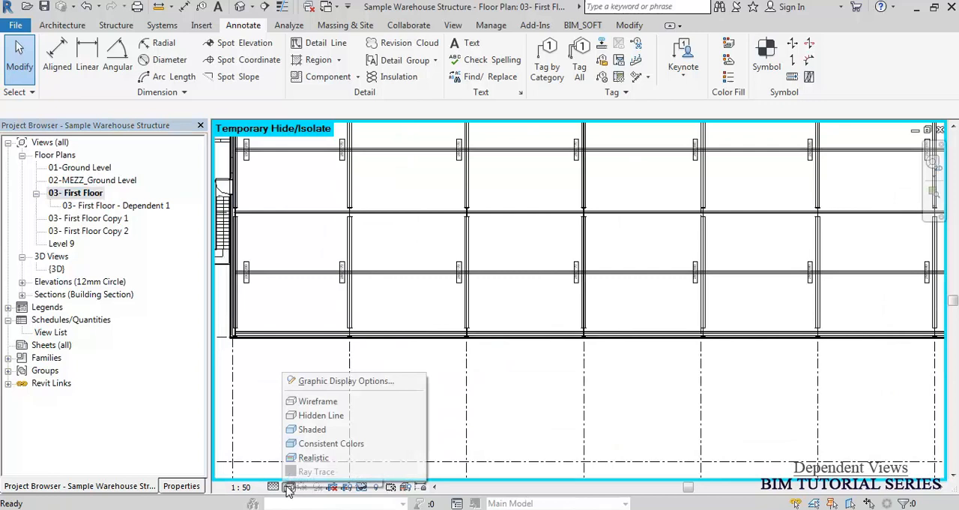
{"action": "left_click", "coordinate": [313, 431]}
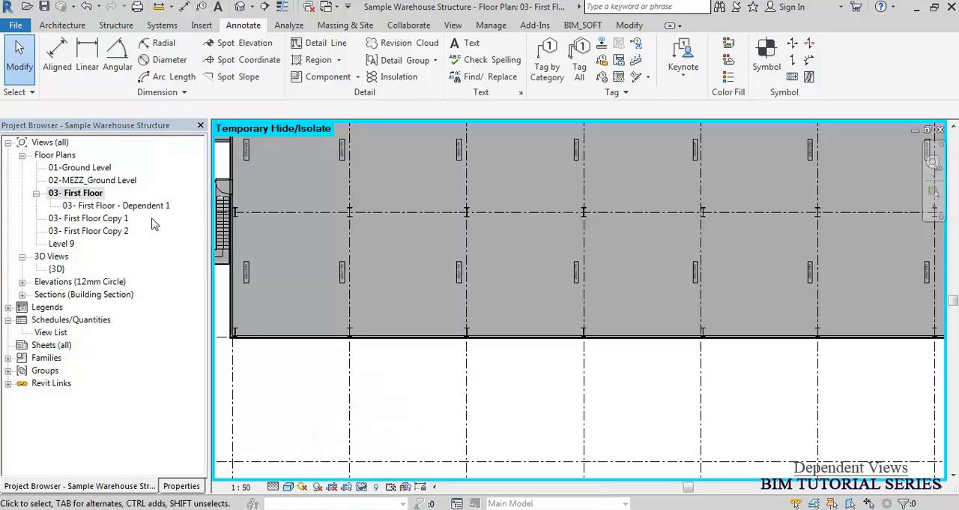
{"action": "left_click", "coordinate": [132, 207]}
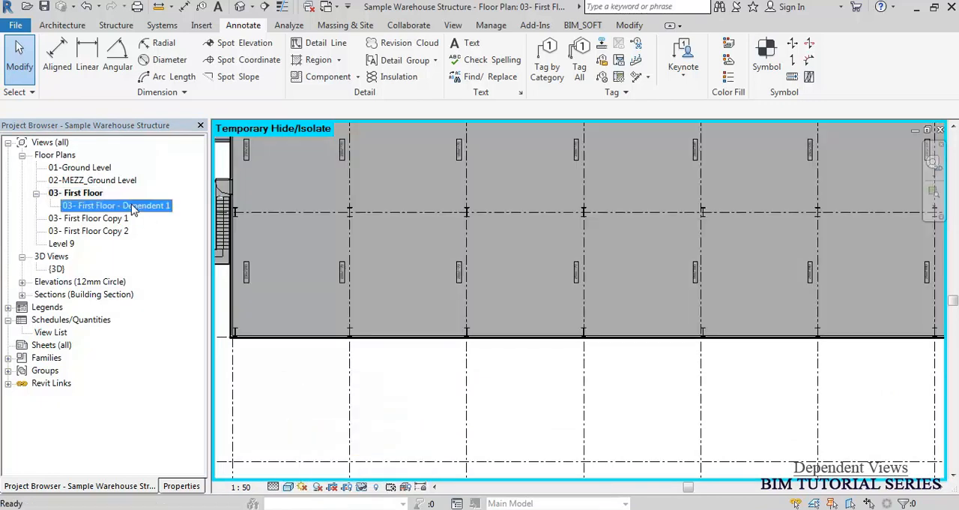
{"action": "double_click", "coordinate": [132, 207]}
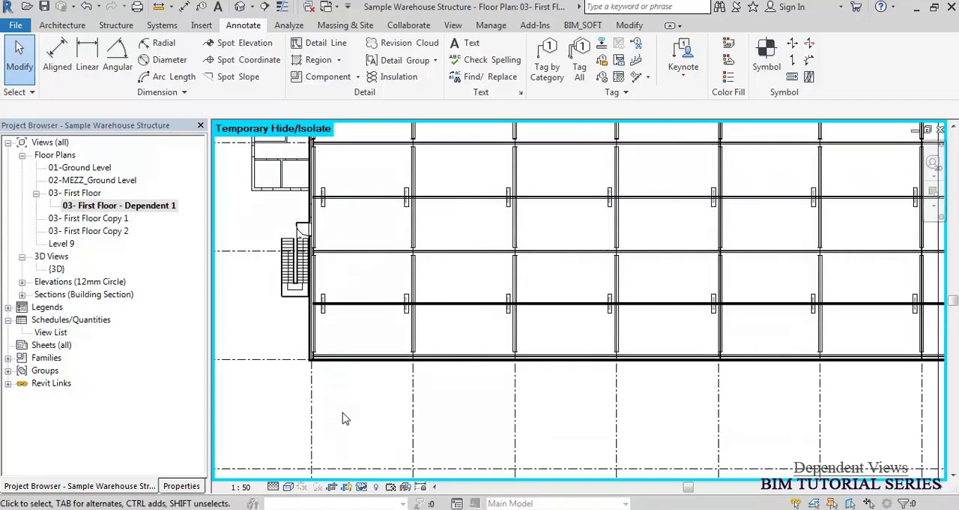
Set the view scale of the parent plan 03- First Floor to 1:100.
{"action": "double_click", "coordinate": [77, 194]}
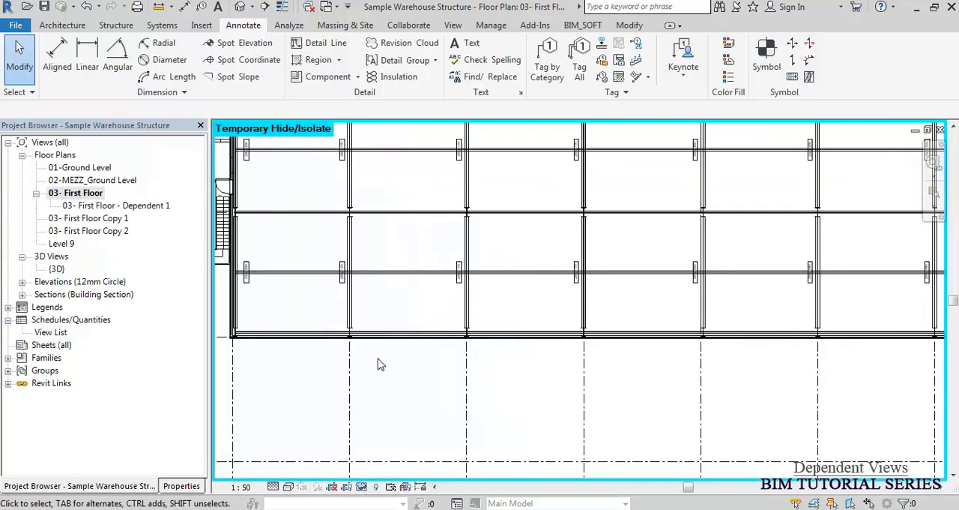
{"action": "middle_click_drag", "start_coordinate": [378, 363], "coordinate": [476, 357]}
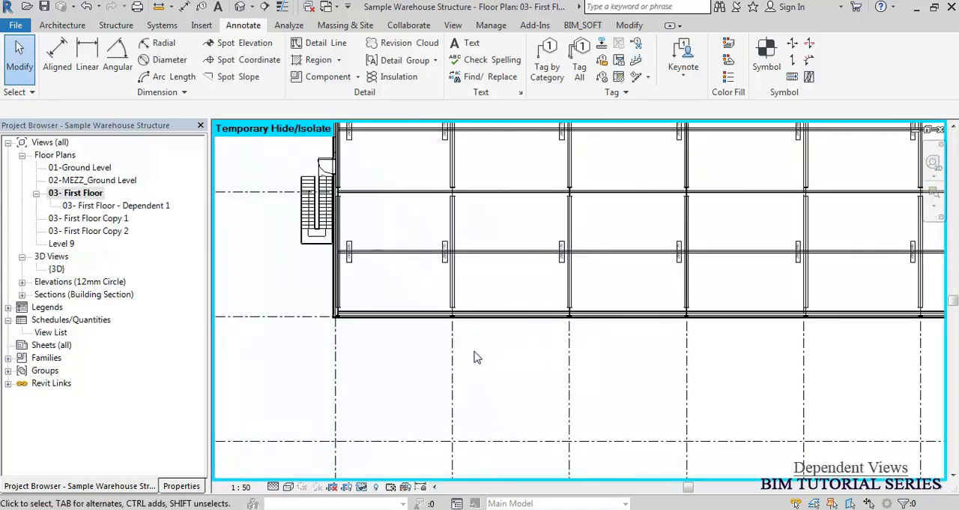
{"action": "left_click", "coordinate": [242, 488]}
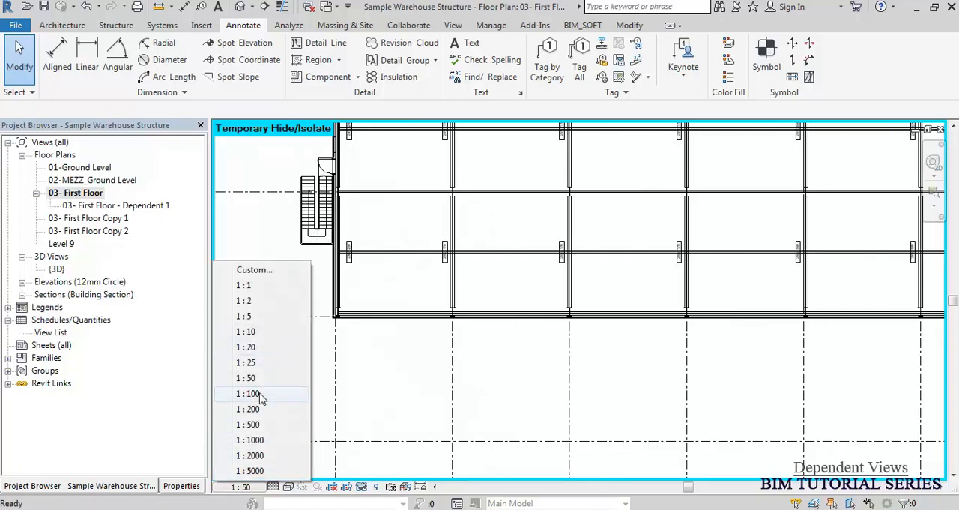
{"action": "left_click", "coordinate": [255, 393]}
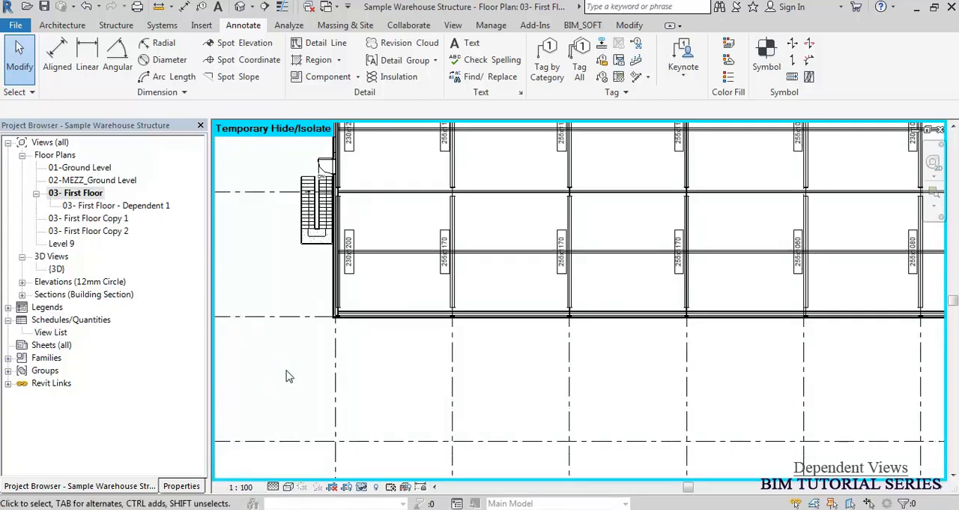
Delete the dependent view 03- First Floor - Dependent 1 from the floor plans.
{"action": "left_click", "coordinate": [111, 231]}
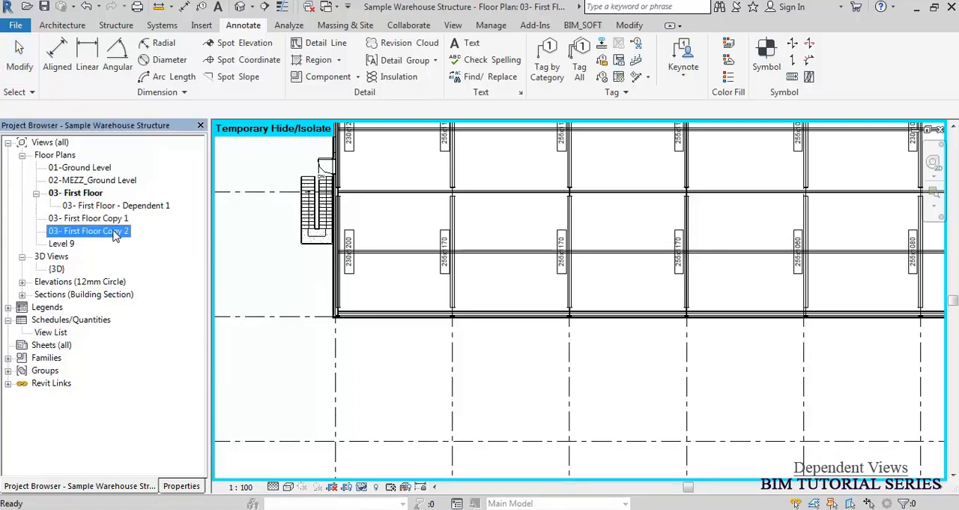
{"action": "left_click", "coordinate": [82, 194]}
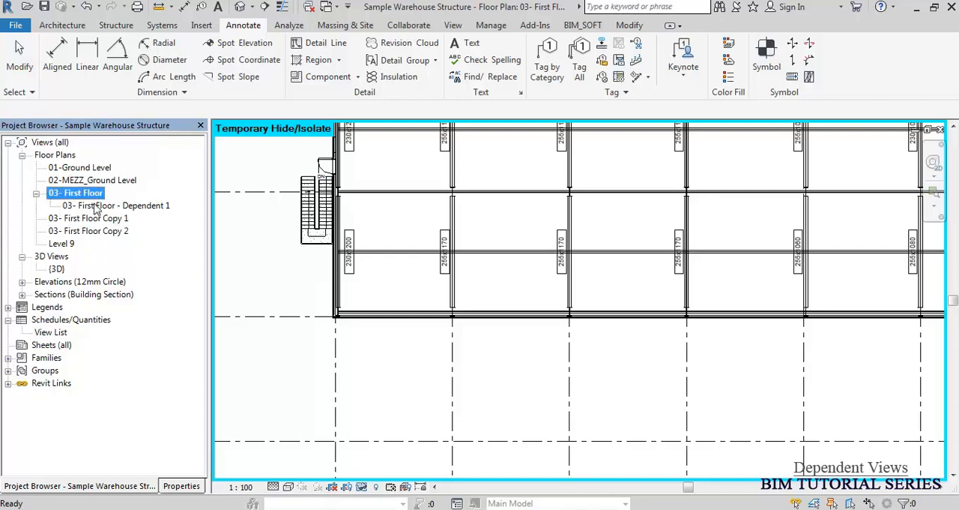
{"action": "left_click", "coordinate": [107, 206], "text": "ctrl"}
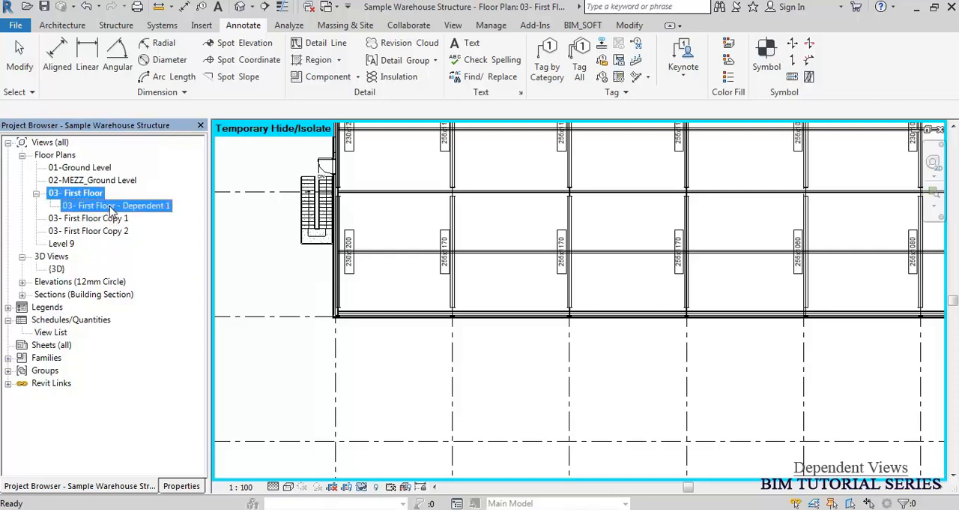
{"action": "left_click", "coordinate": [424, 381]}
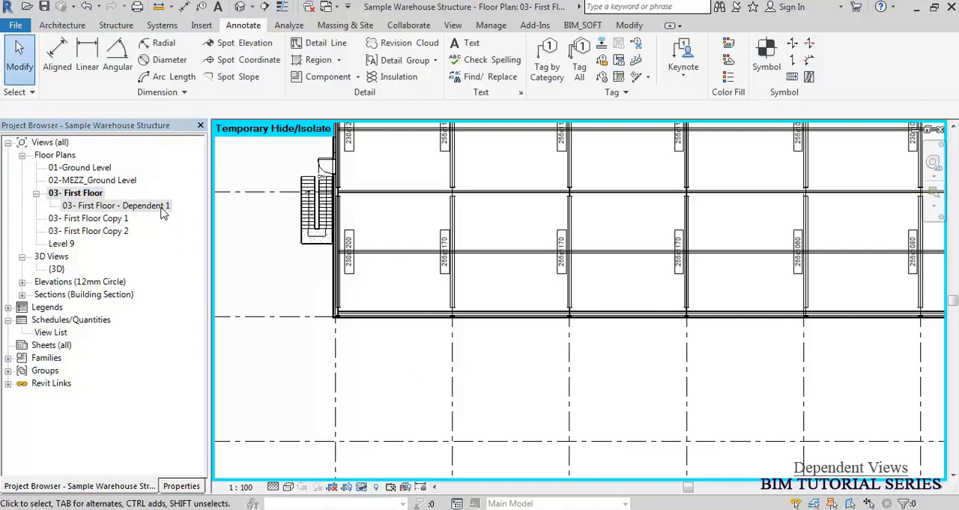
{"action": "left_click", "coordinate": [120, 205]}
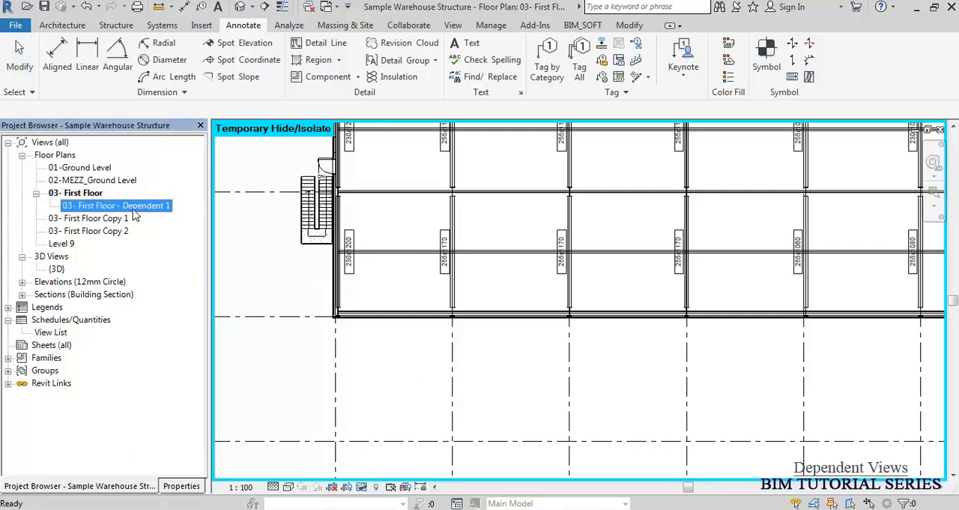
{"action": "right_click", "coordinate": [133, 210]}
{"action": "left_click", "coordinate": [181, 389]}
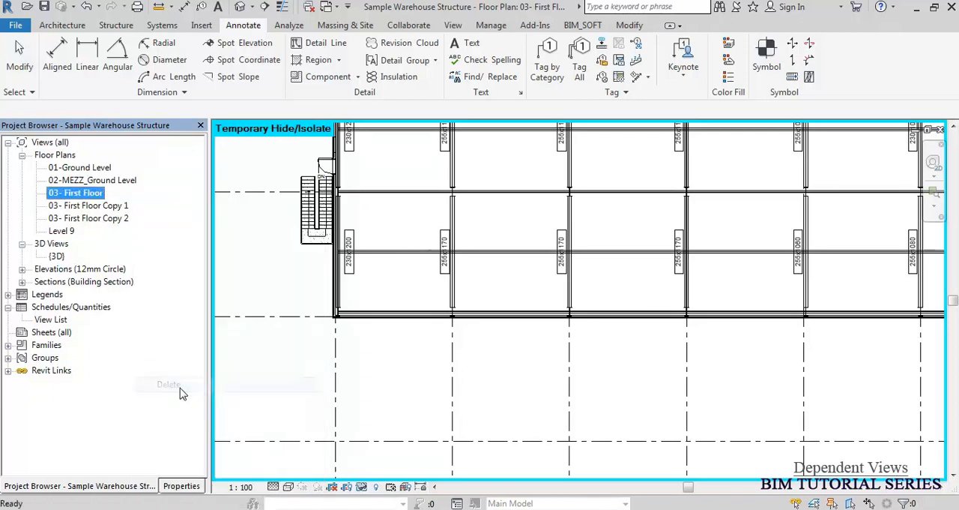
{"action": "left_click", "coordinate": [370, 342]}
Examine the whole 03- First Floor plan and how the red detail lines divide it into areas.
{"action": "middle_click", "coordinate": [370, 342]}
{"action": "middle_click", "coordinate": [370, 343]}
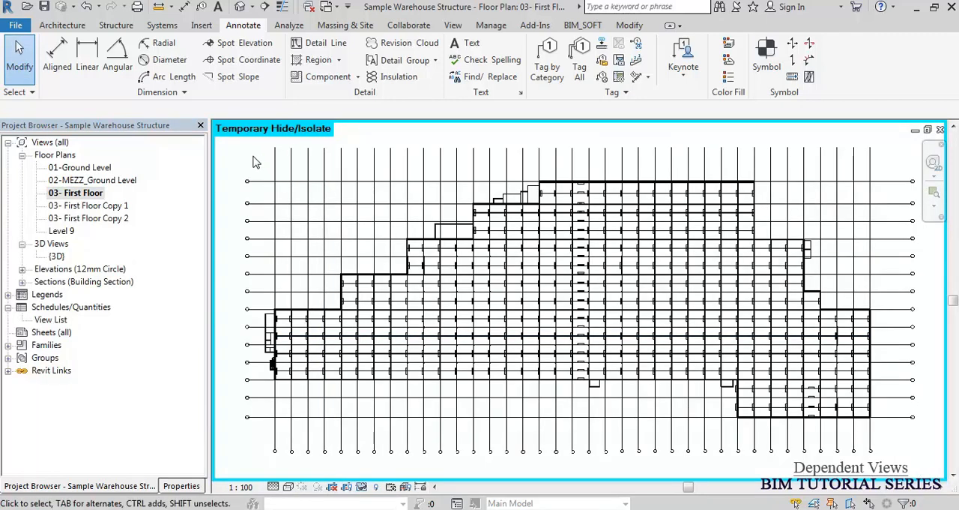
{"action": "left_click_drag", "start_coordinate": [240, 146], "coordinate": [712, 356]}
{"action": "left_click_drag", "start_coordinate": [897, 439], "coordinate": [899, 443]}
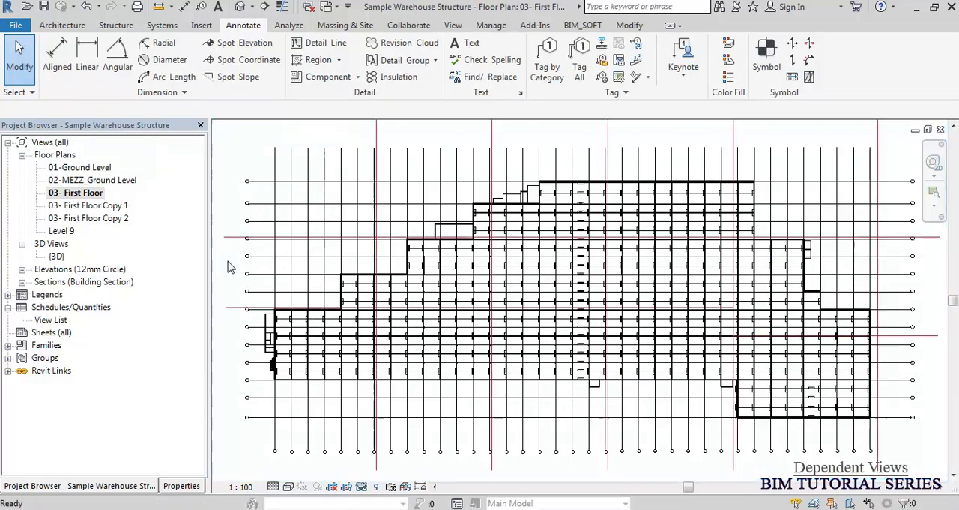
{"action": "middle_click_drag", "start_coordinate": [342, 363], "coordinate": [353, 324]}
{"action": "scroll", "coordinate": [211, 266], "scroll_direction": "up", "scroll_amount": 5}
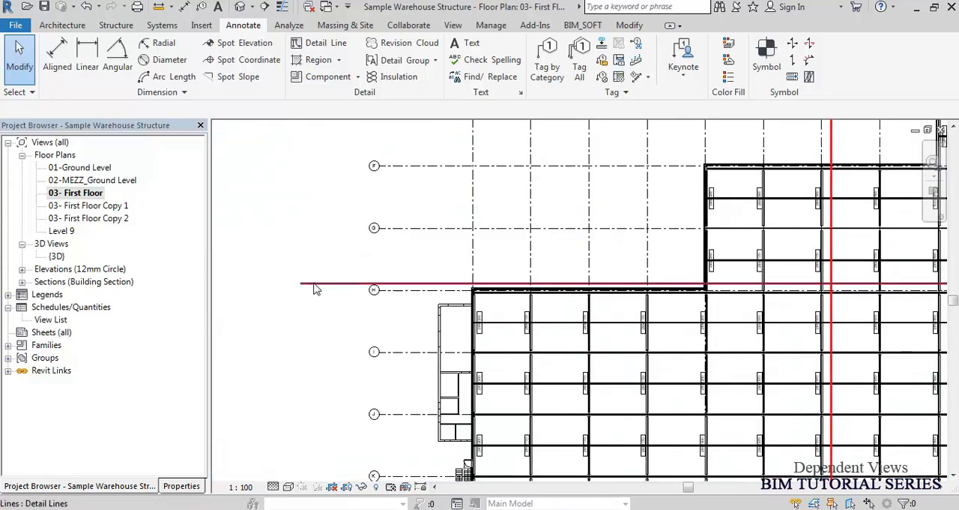
{"action": "scroll", "coordinate": [311, 292], "scroll_direction": "down", "scroll_amount": 4}
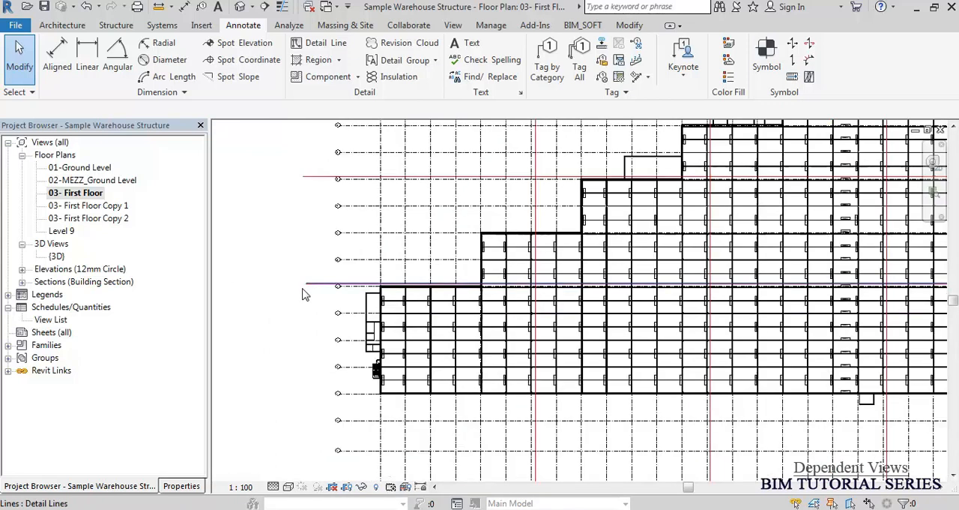
{"action": "middle_click_drag", "start_coordinate": [594, 316], "coordinate": [524, 332]}
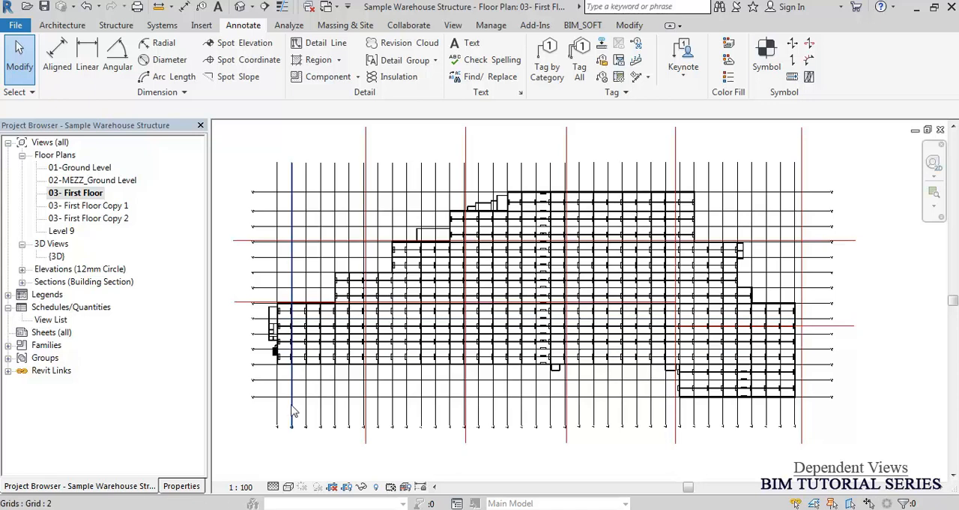
{"action": "middle_click", "coordinate": [291, 341]}
{"action": "middle_click", "coordinate": [292, 341]}
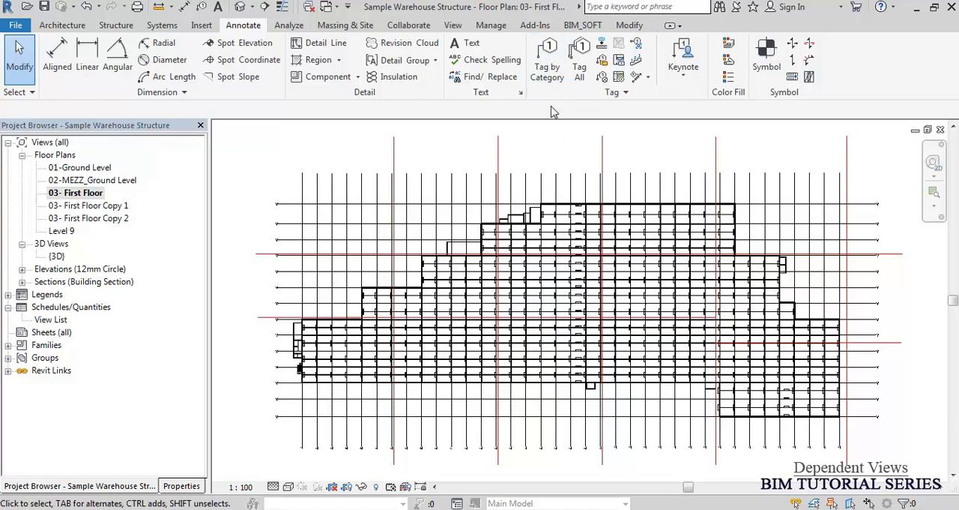
Start a matchline sketch and pick the two long horizontal detail lines and the first three vertical ones from the left.
{"action": "left_click", "coordinate": [454, 27]}
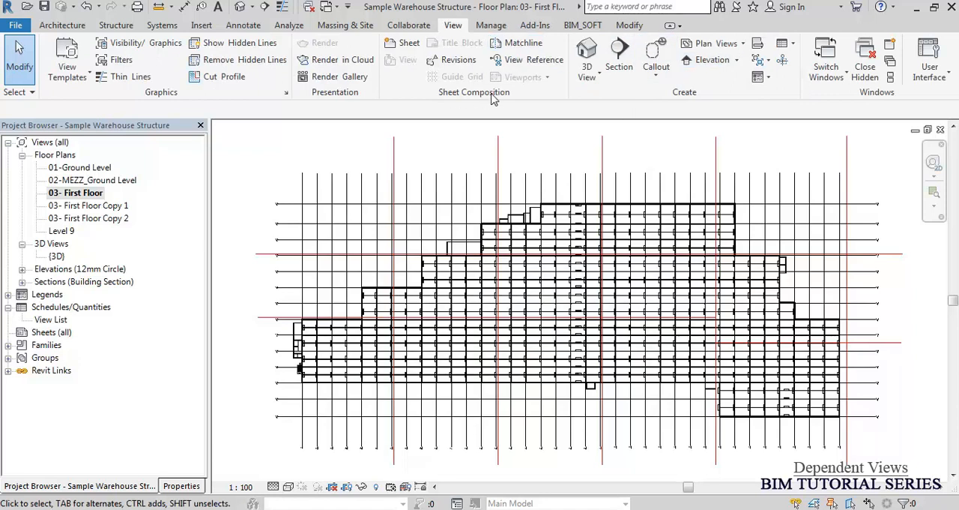
{"action": "left_click", "coordinate": [524, 45]}
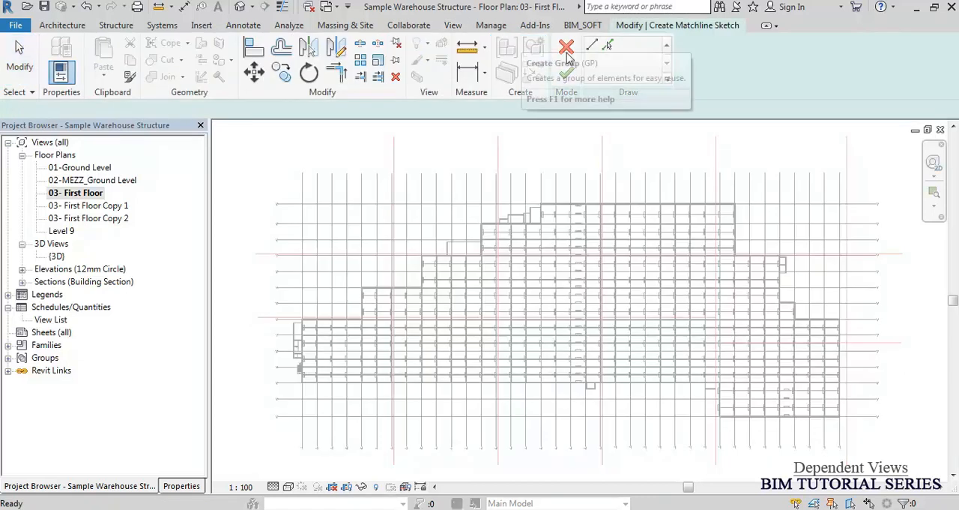
{"action": "left_click", "coordinate": [608, 47]}
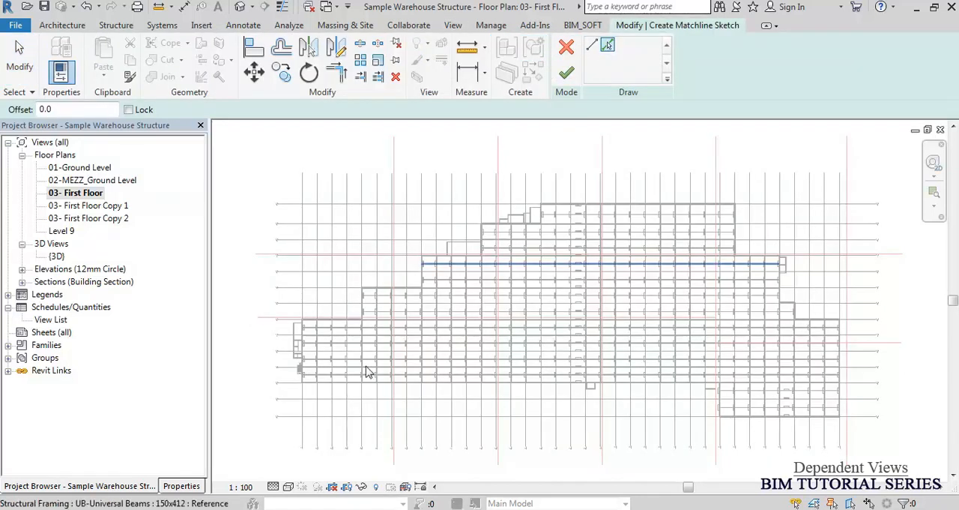
{"action": "scroll", "coordinate": [260, 333], "scroll_direction": "up", "scroll_amount": 2}
{"action": "left_click", "coordinate": [270, 313]}
{"action": "left_click", "coordinate": [268, 217]}
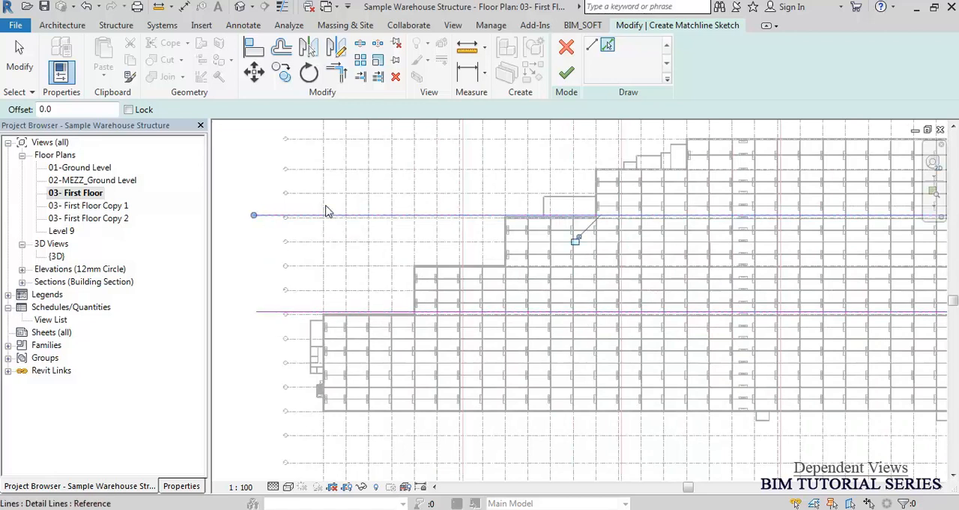
{"action": "left_click", "coordinate": [466, 166]}
{"action": "middle_click_drag", "start_coordinate": [590, 207], "coordinate": [397, 225]}
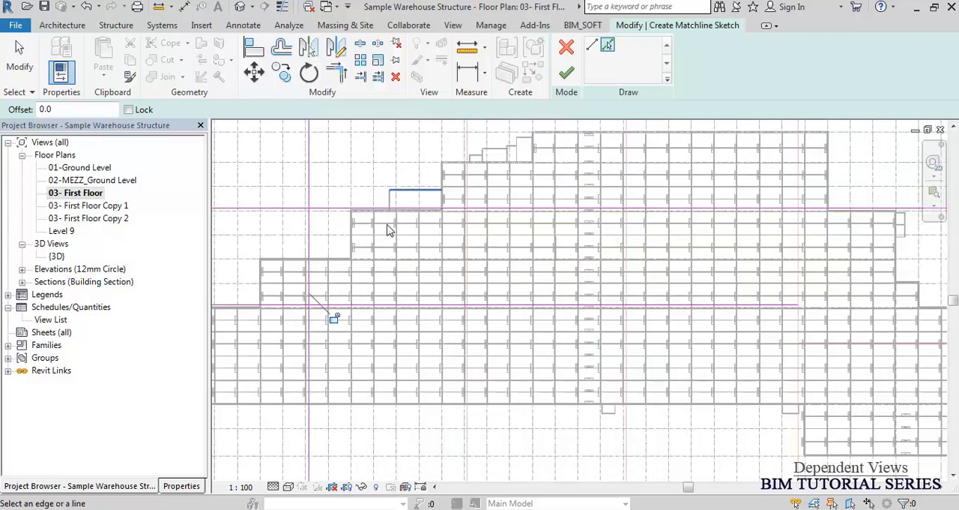
{"action": "left_click", "coordinate": [433, 162]}
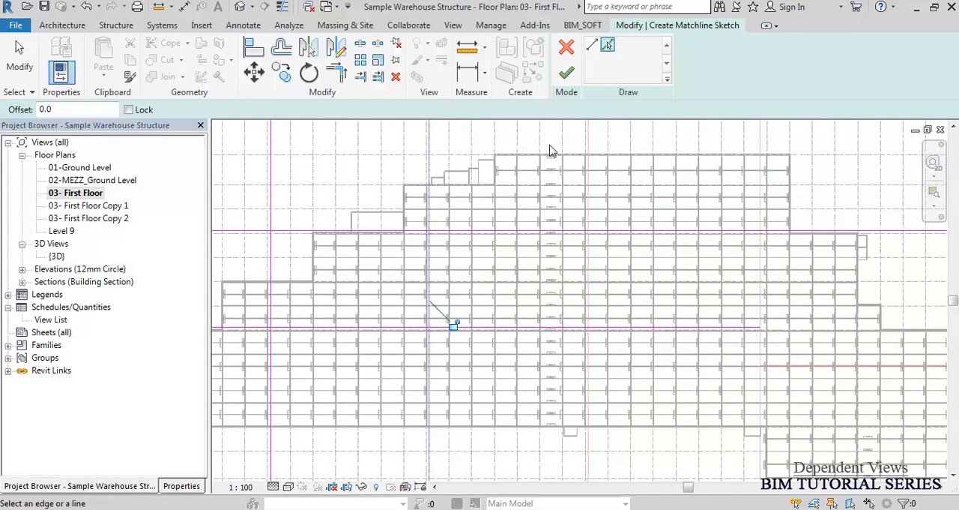
{"action": "left_click", "coordinate": [589, 147]}
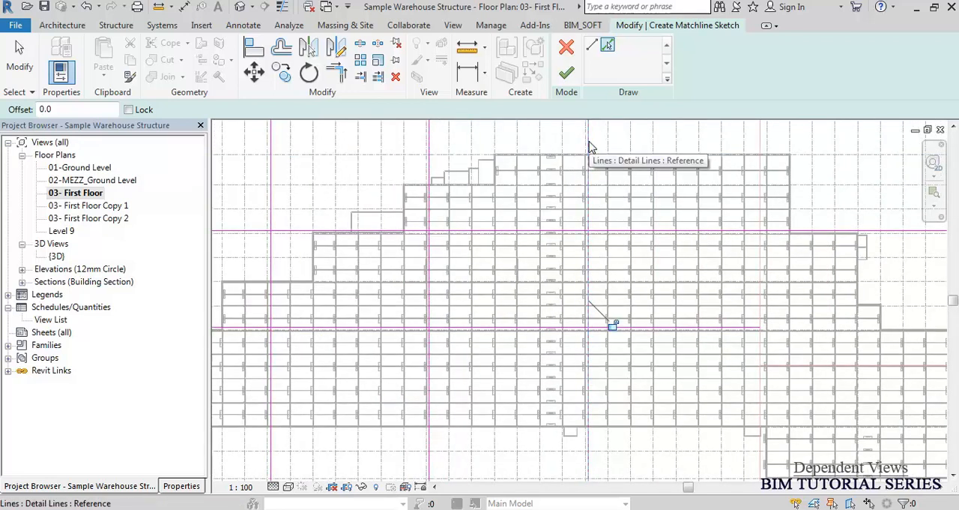
{"action": "left_click", "coordinate": [592, 46]}
{"action": "left_click", "coordinate": [509, 137]}
{"action": "key", "text": "Escape"}
{"action": "key", "text": "Escape"}
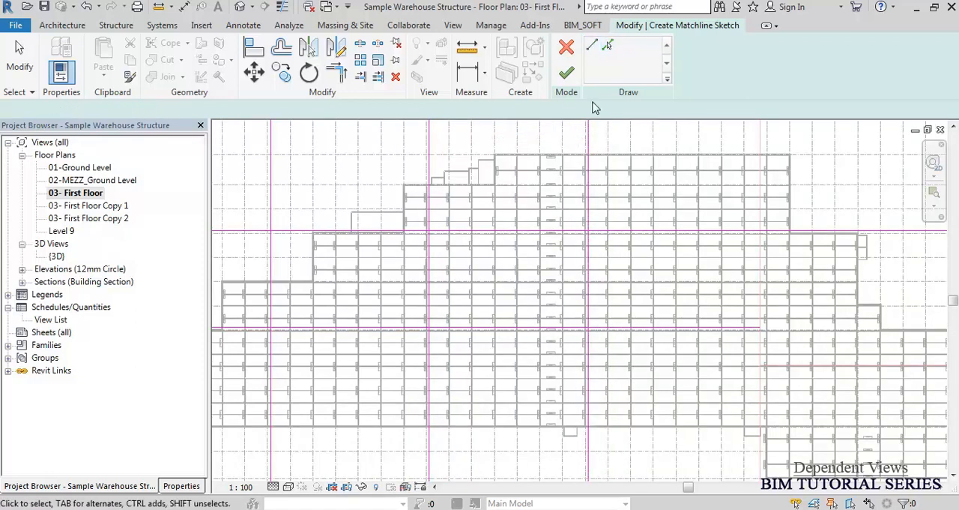
Pick the two remaining vertical detail lines and the short horizontal one on the right for the matchline, and finish the sketch.
{"action": "left_click", "coordinate": [609, 46]}
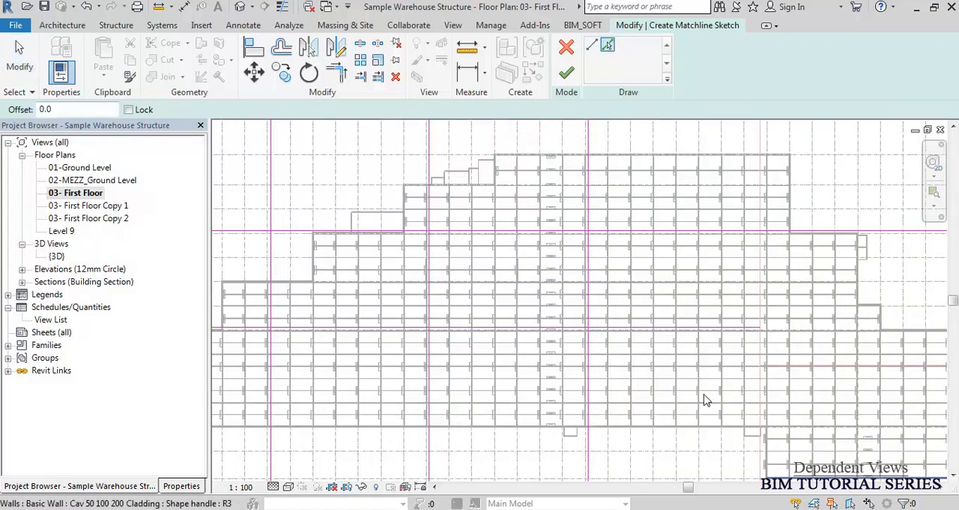
{"action": "left_click", "coordinate": [619, 186]}
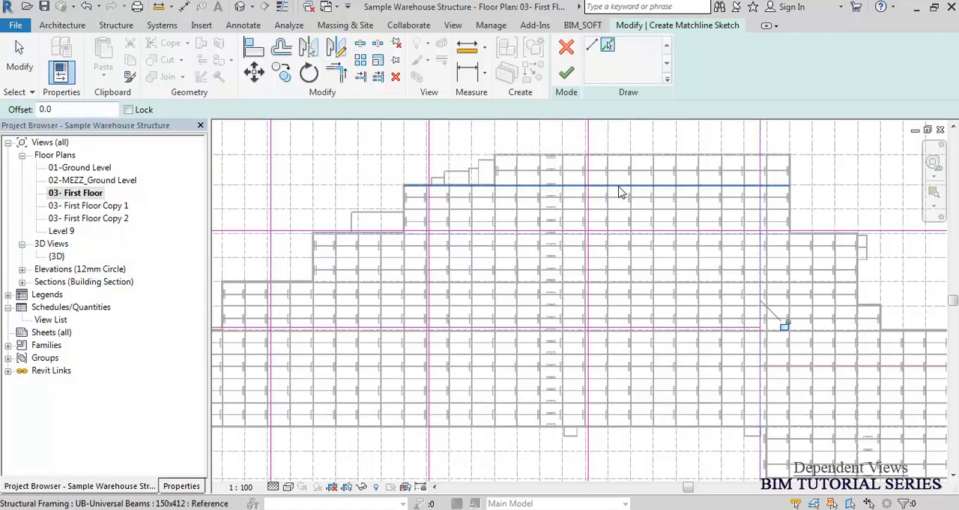
{"action": "scroll", "coordinate": [619, 188], "scroll_direction": "down", "scroll_amount": 2}
{"action": "scroll", "coordinate": [935, 350], "scroll_direction": "up", "scroll_amount": 2}
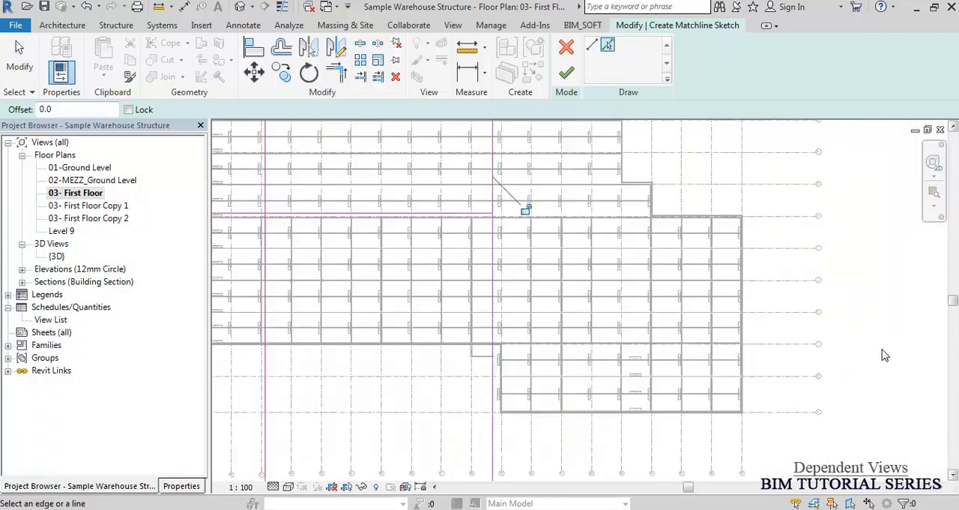
{"action": "left_click", "coordinate": [824, 263]}
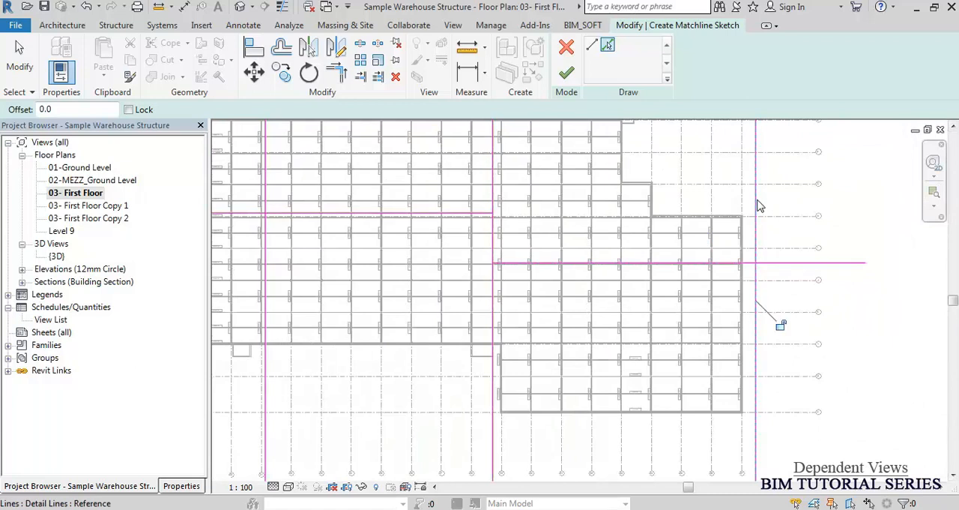
{"action": "scroll", "coordinate": [803, 345], "scroll_direction": "down", "scroll_amount": 2}
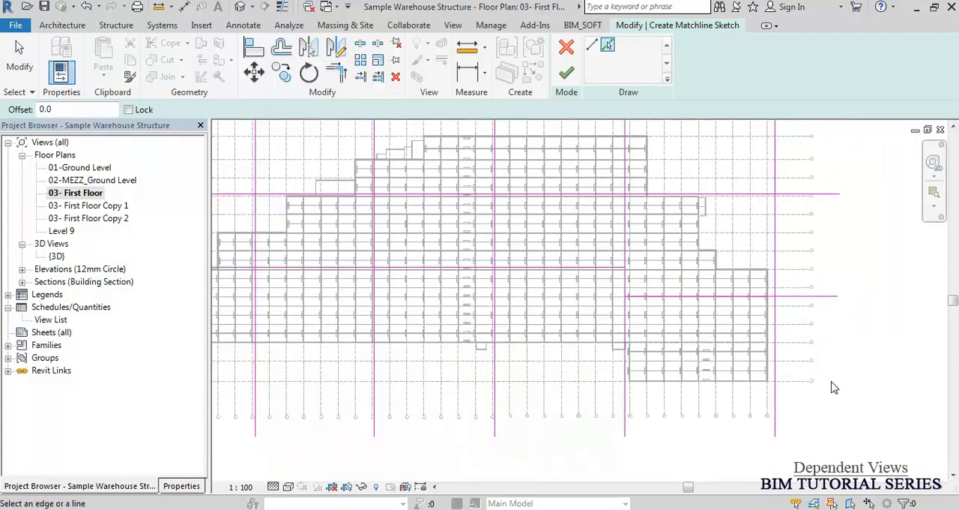
{"action": "scroll", "coordinate": [831, 388], "scroll_direction": "down", "scroll_amount": 1}
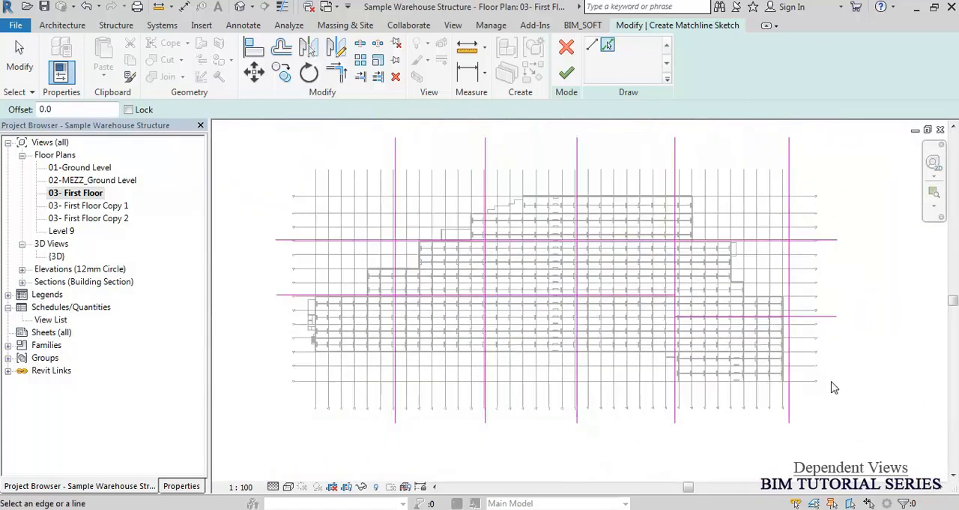
{"action": "left_click", "coordinate": [573, 72]}
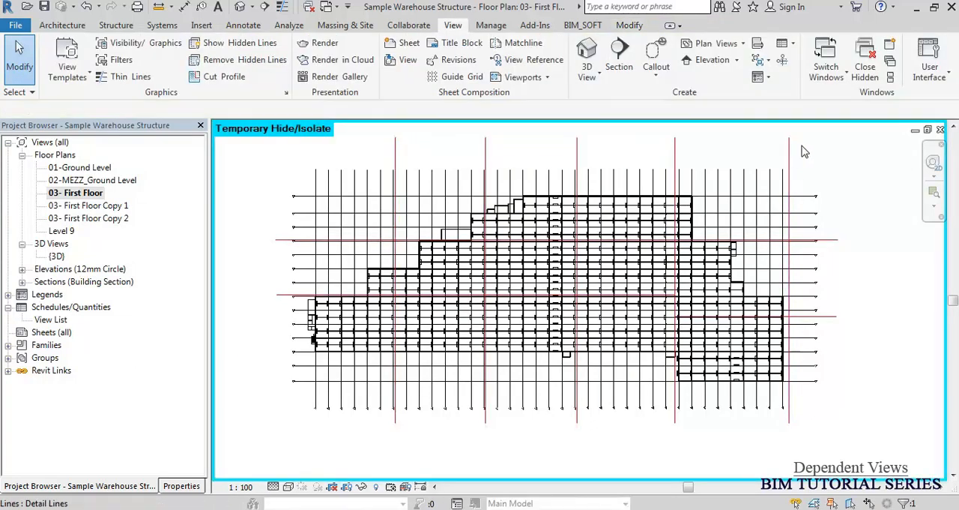
Delete the isolated vertical and horizontal red detail lines that the matchlines were traced from.
{"action": "left_click_drag", "start_coordinate": [815, 146], "coordinate": [374, 157]}
{"action": "key", "text": "Delete"}
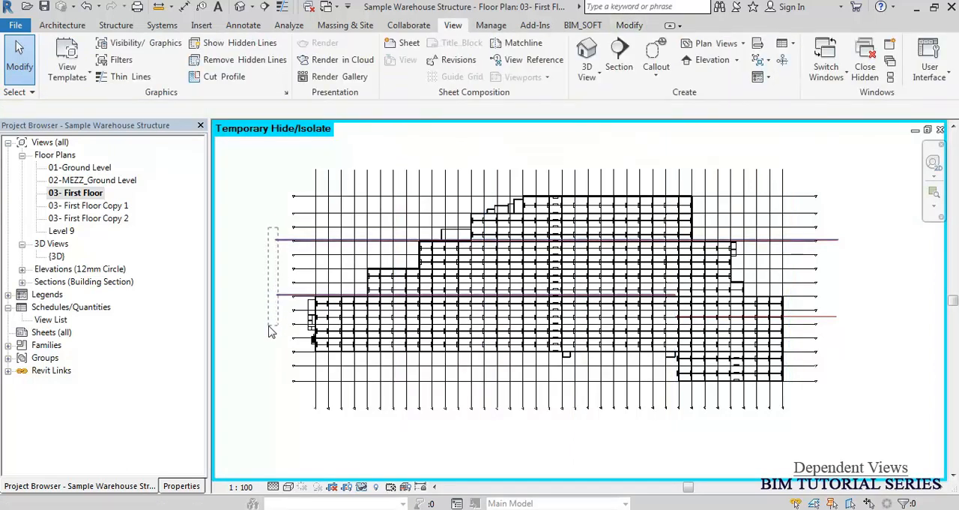
{"action": "left_click", "coordinate": [832, 319]}
{"action": "key", "text": "Delete"}
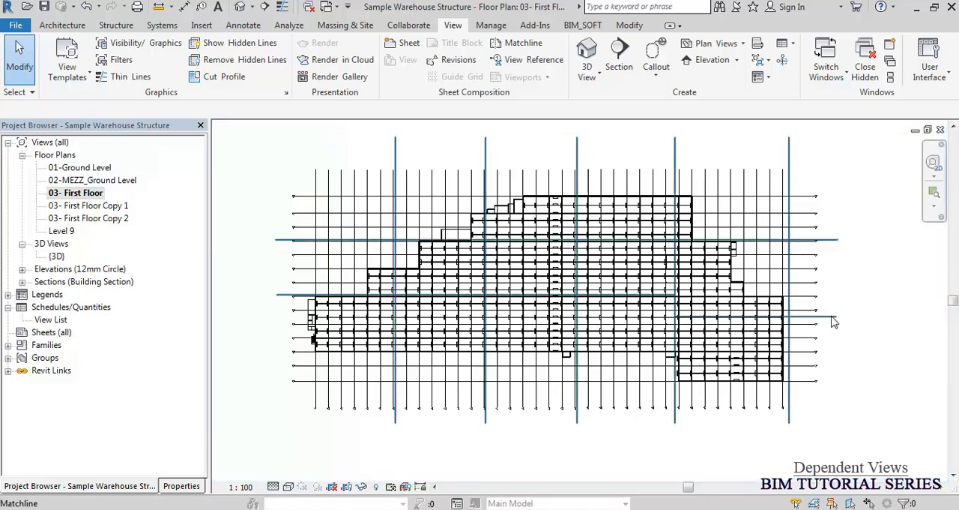
Examine the matchlines up close where they cross, switching thin lines display on and off again.
{"action": "scroll", "coordinate": [435, 134], "scroll_direction": "up", "scroll_amount": 4}
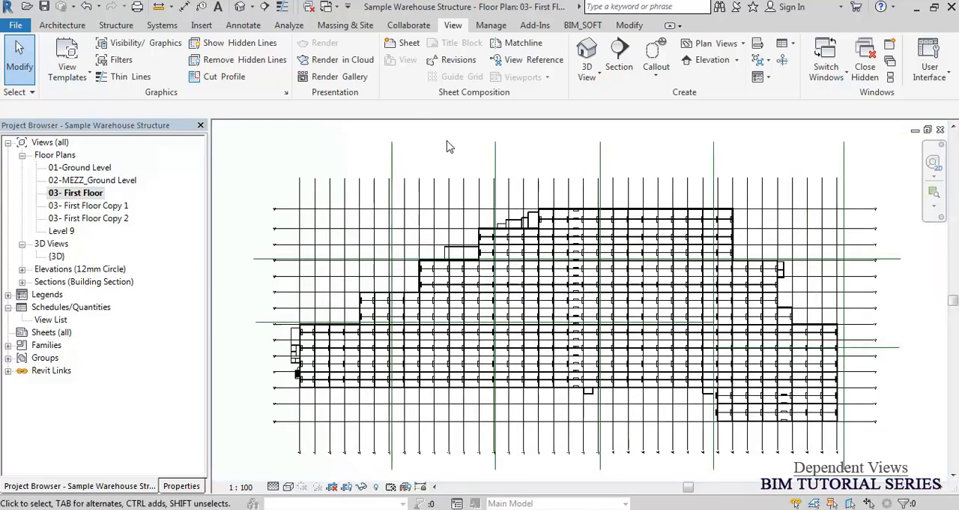
{"action": "scroll", "coordinate": [463, 158], "scroll_direction": "up", "scroll_amount": 3}
{"action": "middle_click_drag", "start_coordinate": [627, 390], "coordinate": [628, 184]}
{"action": "scroll", "coordinate": [661, 315], "scroll_direction": "up", "scroll_amount": 1}
{"action": "scroll", "coordinate": [663, 323], "scroll_direction": "up", "scroll_amount": 4}
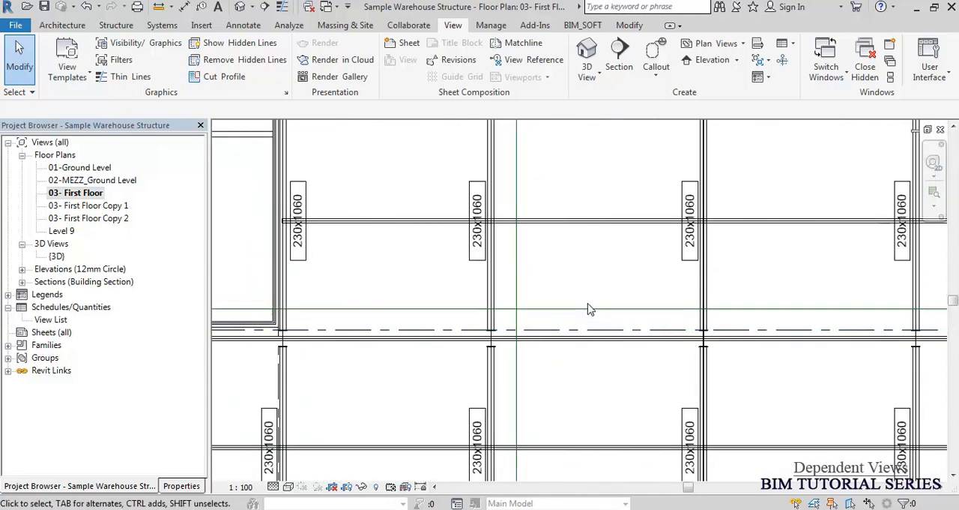
{"action": "left_click", "coordinate": [281, 7]}
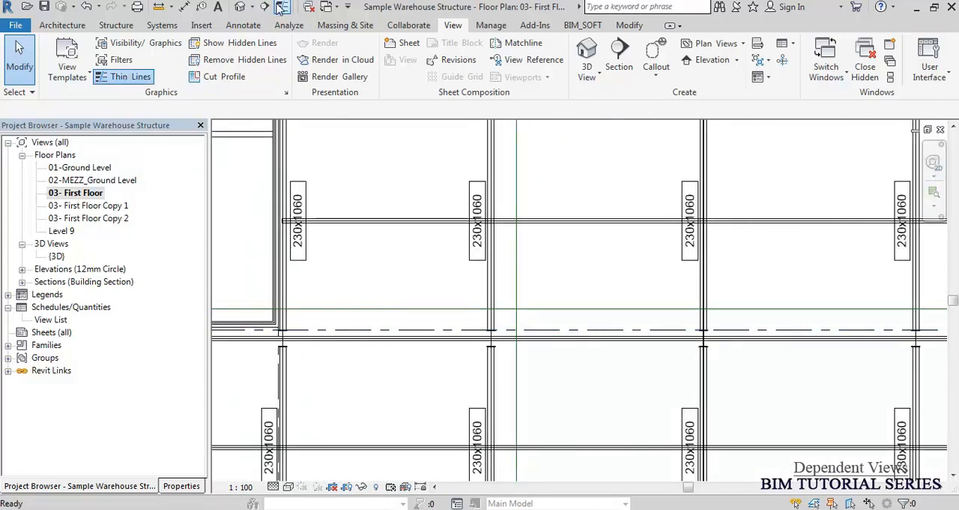
{"action": "scroll", "coordinate": [531, 329], "scroll_direction": "up", "scroll_amount": 3}
{"action": "key", "text": "t"}
{"action": "key", "text": "l"}
Override the projection line colour of the Matchline annotation category to Magenta in the 03- First Floor view.
{"action": "key", "text": "v"}
{"action": "key", "text": "g"}
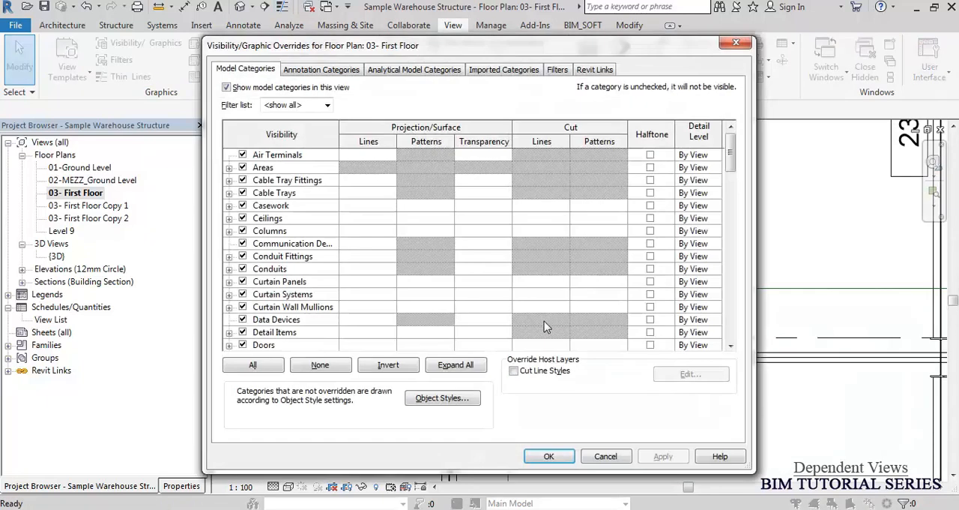
{"action": "left_click", "coordinate": [325, 70]}
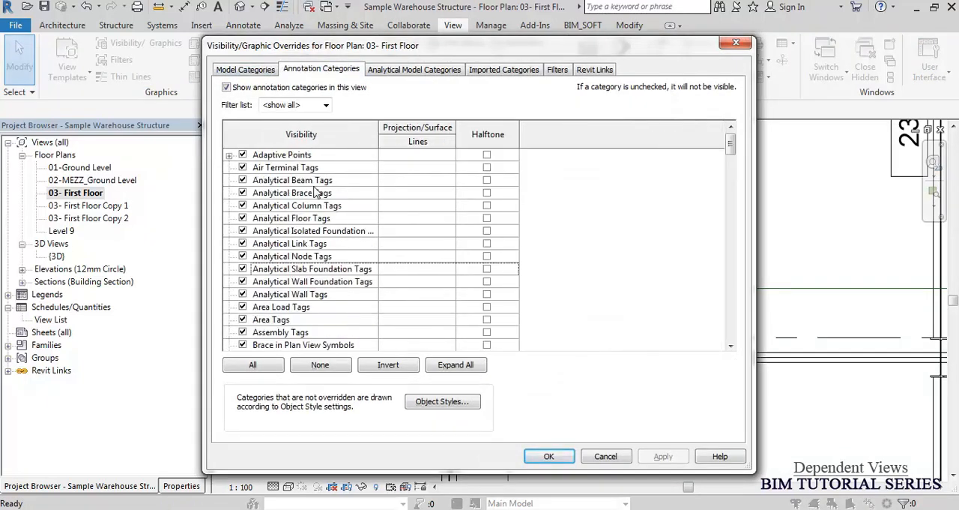
{"action": "left_click", "coordinate": [304, 219]}
{"action": "key", "text": "m"}
{"action": "scroll", "coordinate": [315, 292], "scroll_direction": "down", "scroll_amount": 2}
{"action": "left_click", "coordinate": [298, 284]}
{"action": "left_click", "coordinate": [417, 281]}
{"action": "left_click", "coordinate": [480, 259]}
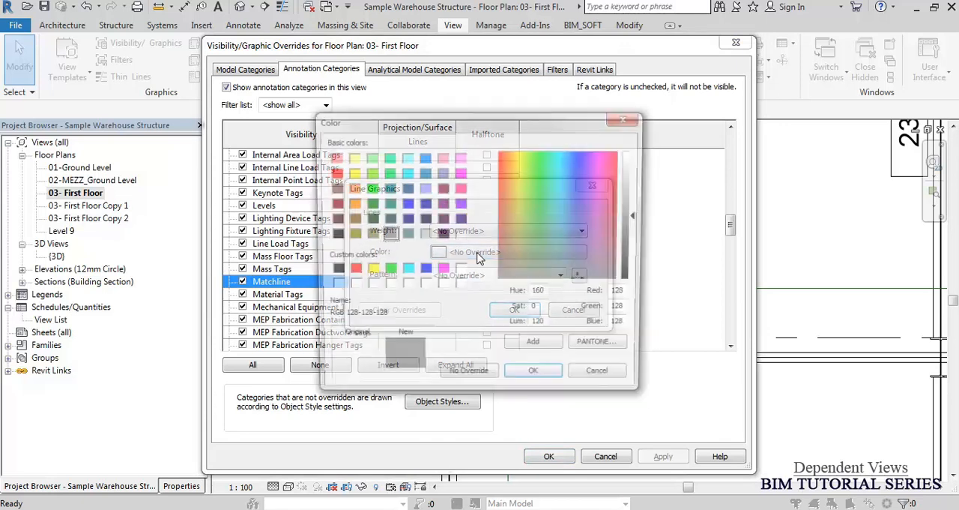
{"action": "left_click", "coordinate": [442, 270]}
{"action": "left_click", "coordinate": [534, 379]}
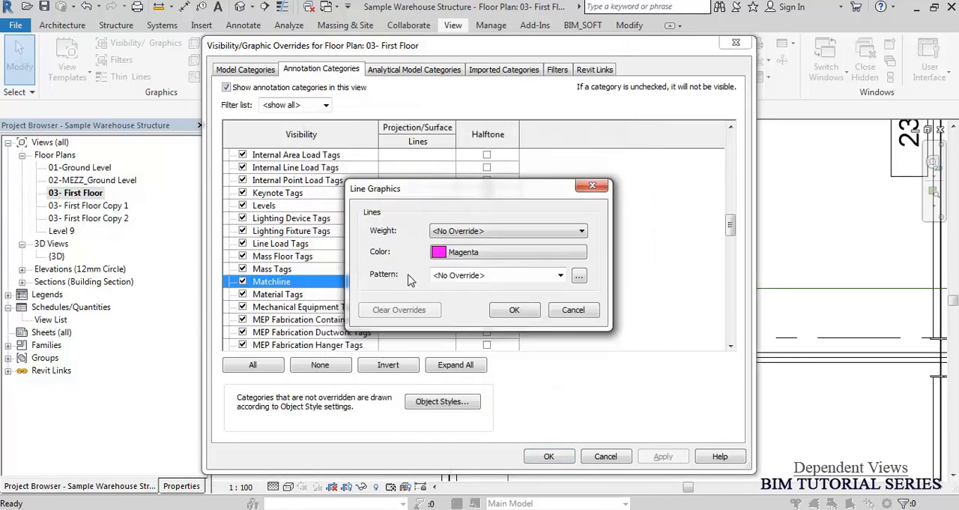
Set the Matchline override to the Center pattern and line weight 10, and apply the visibility settings to the view.
{"action": "left_click", "coordinate": [487, 274]}
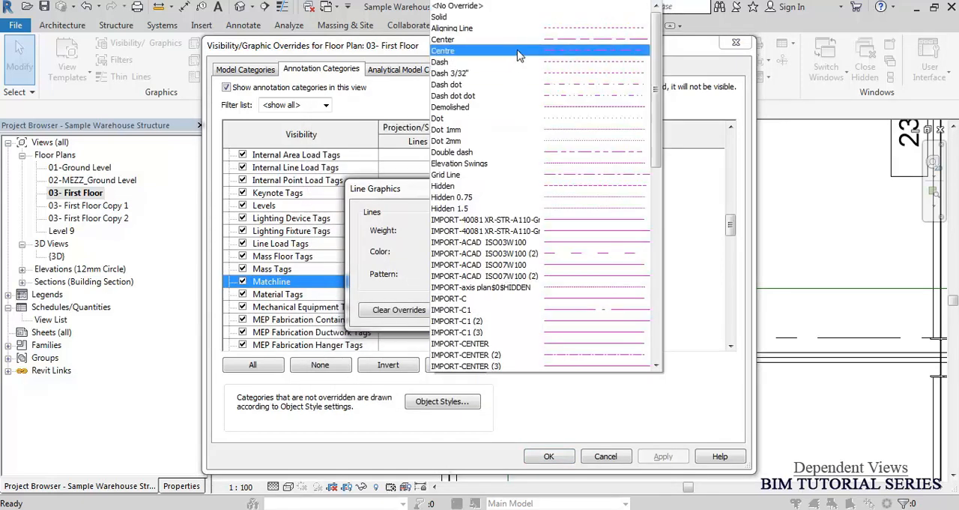
{"action": "left_click", "coordinate": [524, 40]}
{"action": "left_click", "coordinate": [500, 234]}
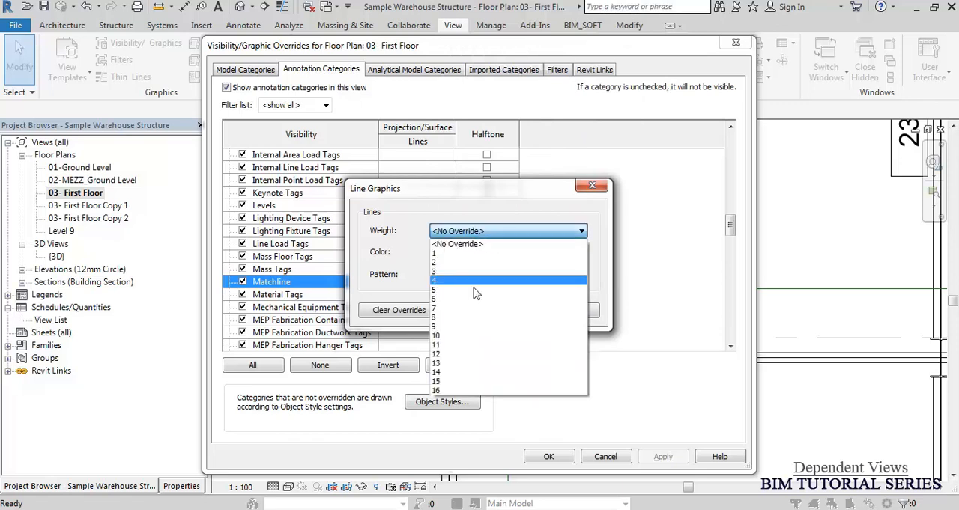
{"action": "left_click", "coordinate": [450, 335]}
{"action": "left_click", "coordinate": [513, 311]}
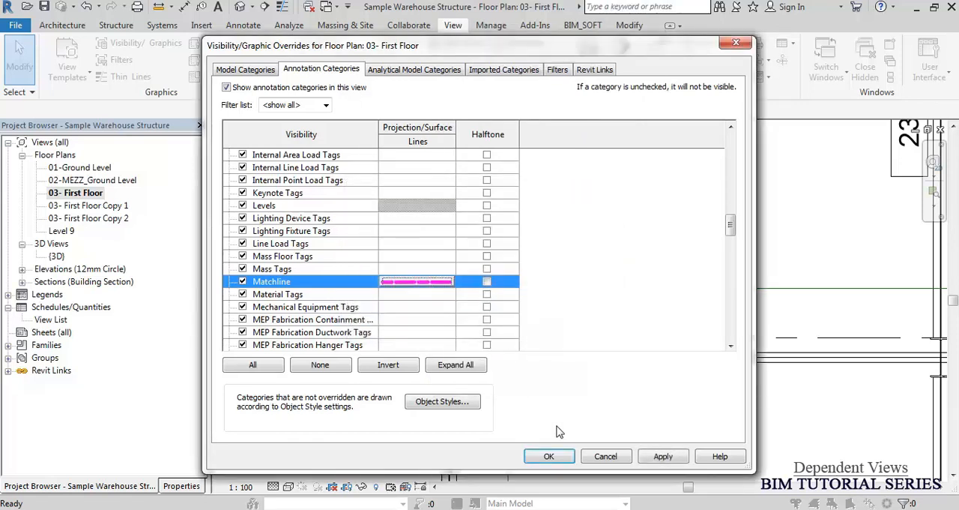
{"action": "left_click", "coordinate": [547, 455]}
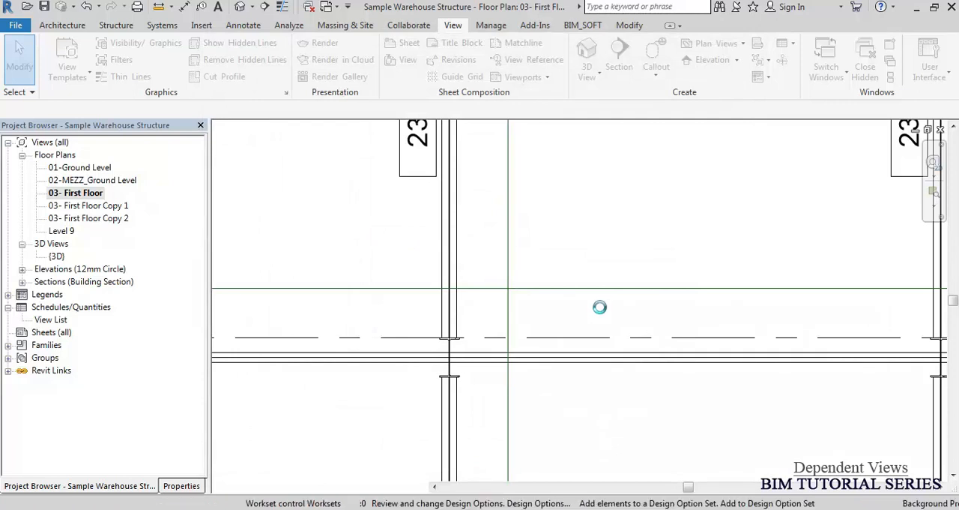
Examine the magenta matchlines across the whole first floor plan and around its lower-left area.
{"action": "scroll", "coordinate": [582, 214], "scroll_direction": "down", "scroll_amount": 5}
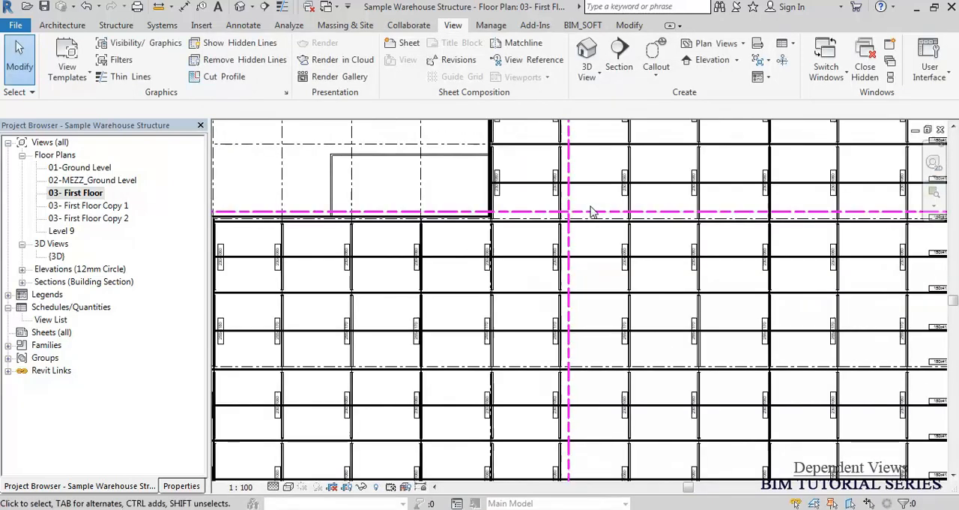
{"action": "scroll", "coordinate": [589, 212], "scroll_direction": "down", "scroll_amount": 3}
{"action": "middle_click_drag", "start_coordinate": [522, 269], "coordinate": [522, 268]}
{"action": "scroll", "coordinate": [431, 269], "scroll_direction": "down", "scroll_amount": 4}
{"action": "middle_click", "coordinate": [456, 293]}
{"action": "middle_click", "coordinate": [456, 293]}
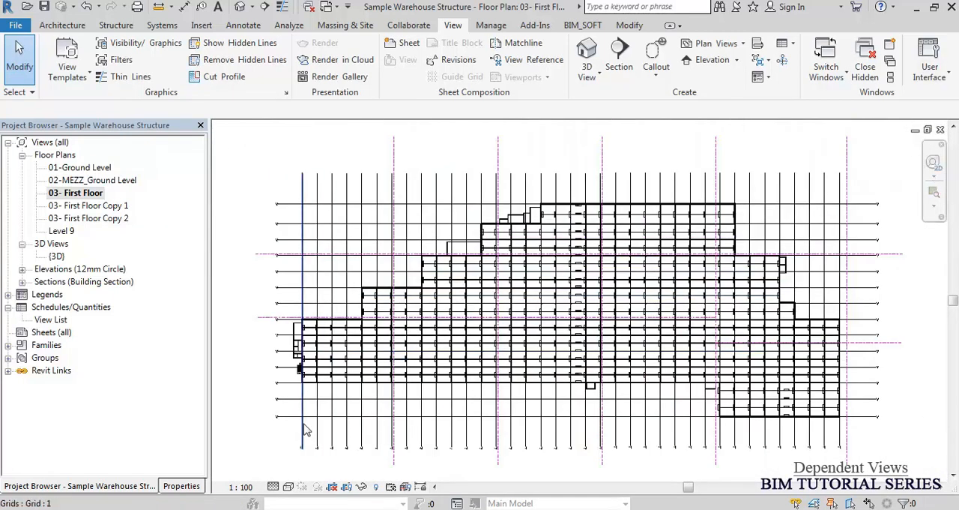
{"action": "scroll", "coordinate": [306, 423], "scroll_direction": "up", "scroll_amount": 2}
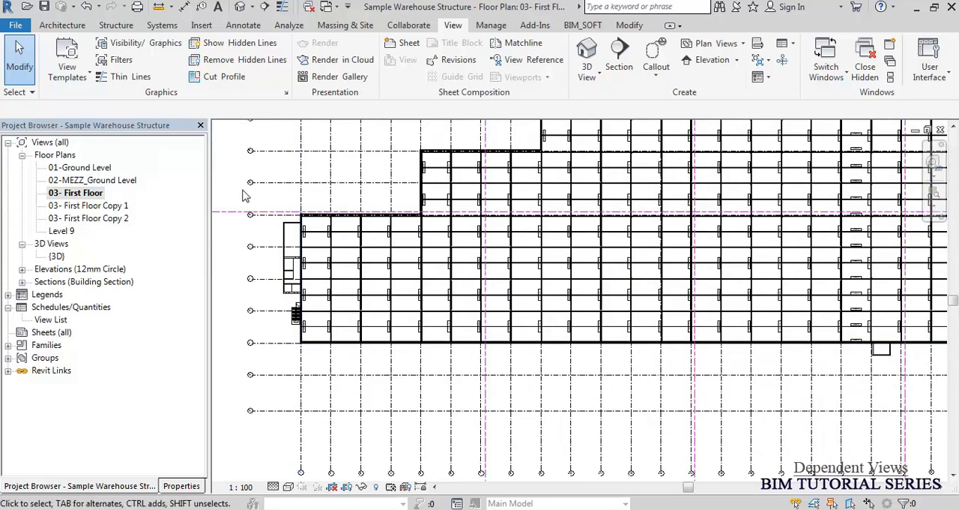
{"action": "scroll", "coordinate": [319, 319], "scroll_direction": "up", "scroll_amount": 3}
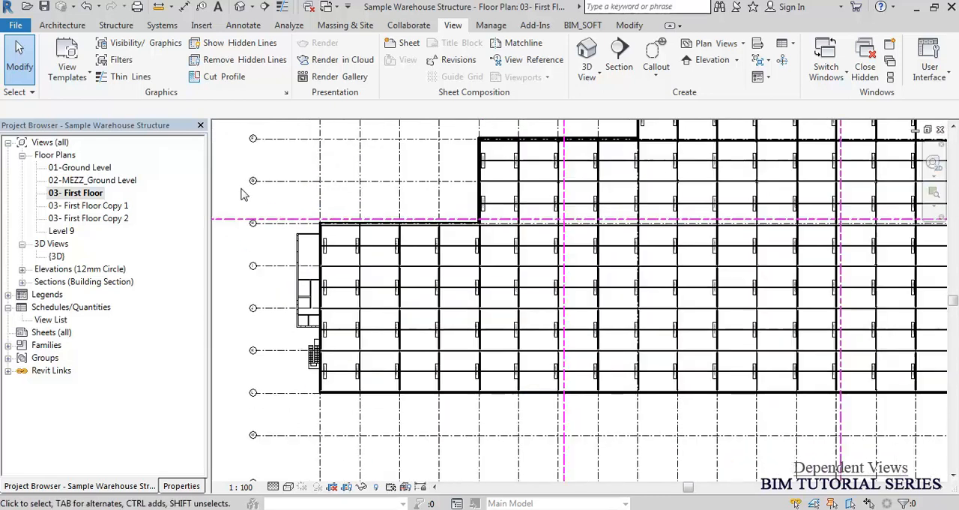
Create a new sheet with the A1 titleblock.
{"action": "right_click", "coordinate": [46, 335]}
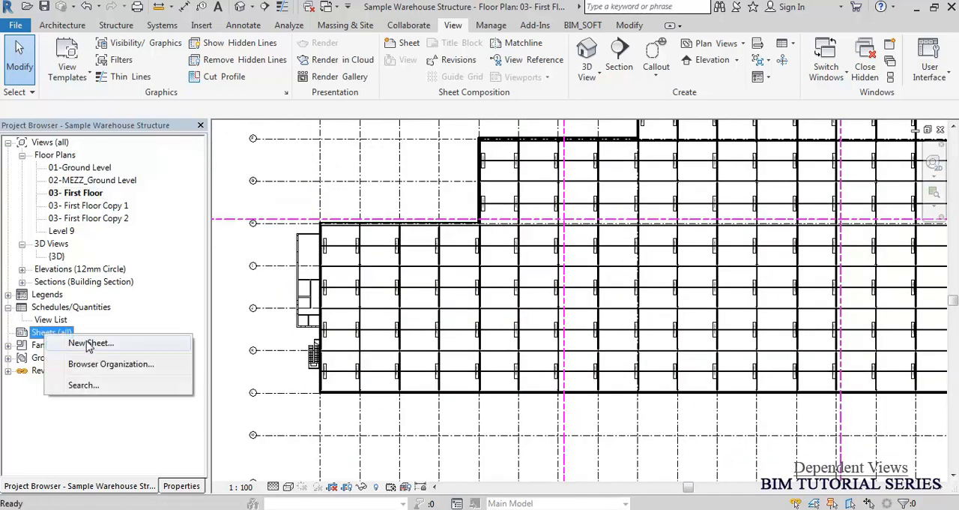
{"action": "left_click", "coordinate": [114, 344]}
{"action": "left_click", "coordinate": [217, 156]}
{"action": "left_click", "coordinate": [215, 146]}
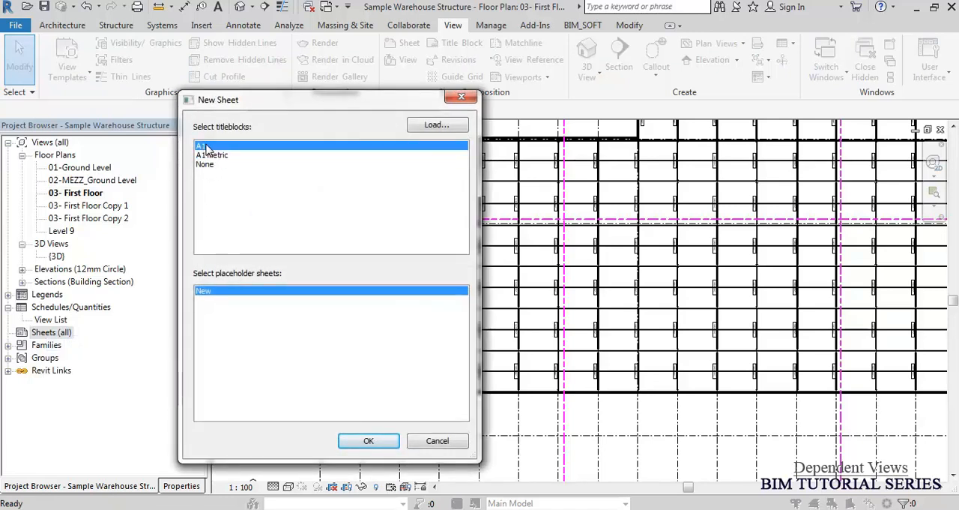
{"action": "left_click", "coordinate": [368, 441]}
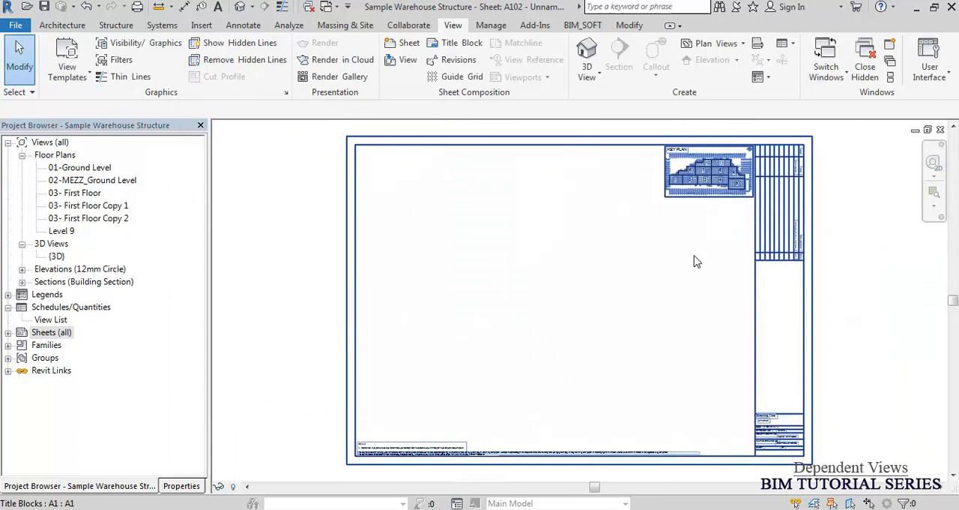
Examine the numbered zones of the key plan in the new sheet's titleblock.
{"action": "scroll", "coordinate": [724, 169], "scroll_direction": "up", "scroll_amount": 5}
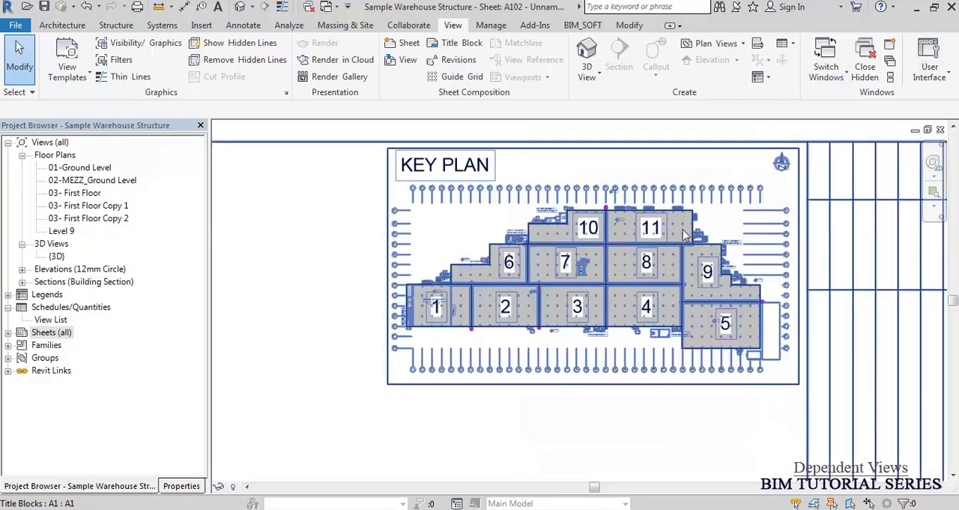
{"action": "scroll", "coordinate": [683, 255], "scroll_direction": "up", "scroll_amount": 3}
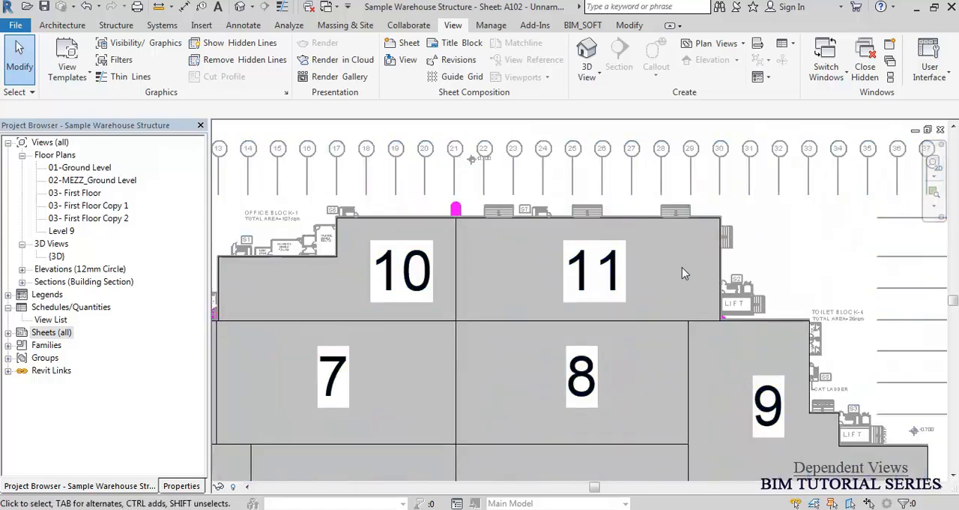
{"action": "scroll", "coordinate": [682, 247], "scroll_direction": "down", "scroll_amount": 1}
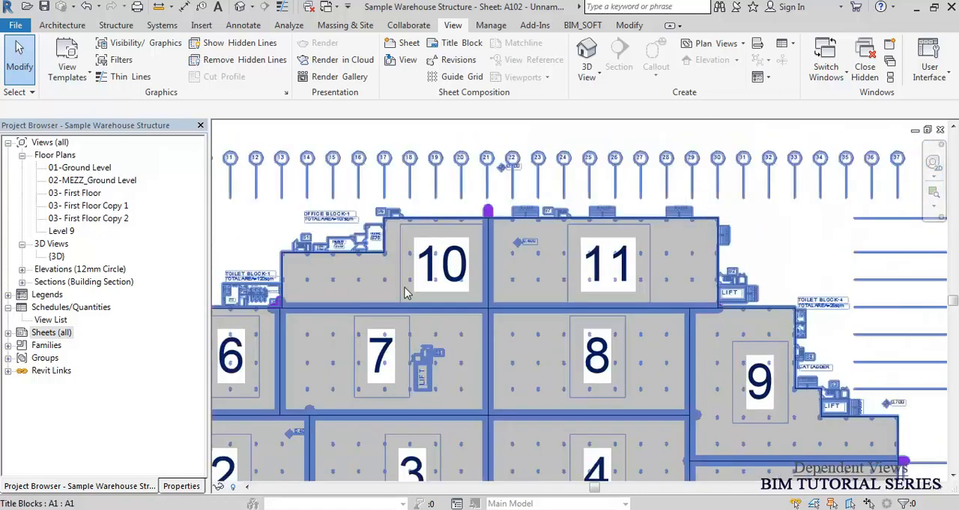
{"action": "scroll", "coordinate": [410, 287], "scroll_direction": "down", "scroll_amount": 2}
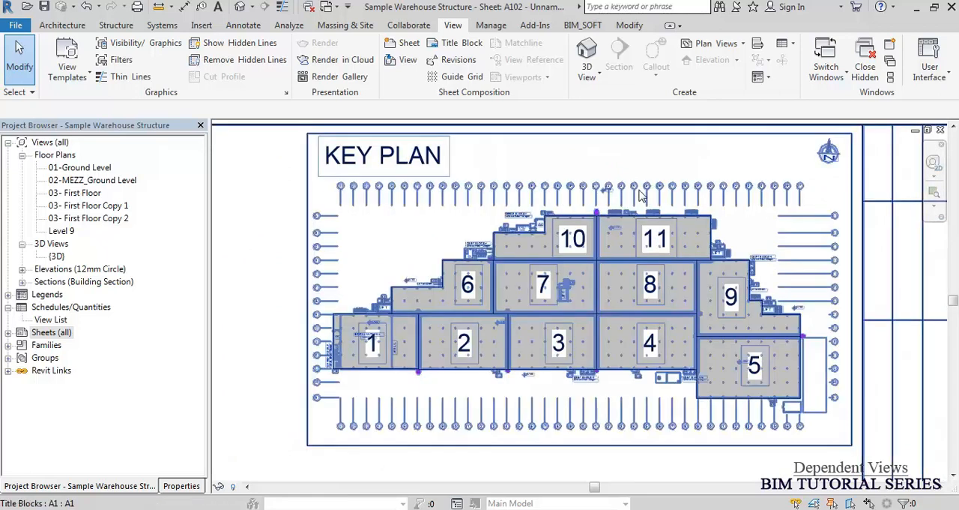
{"action": "scroll", "coordinate": [635, 195], "scroll_direction": "down", "scroll_amount": 3}
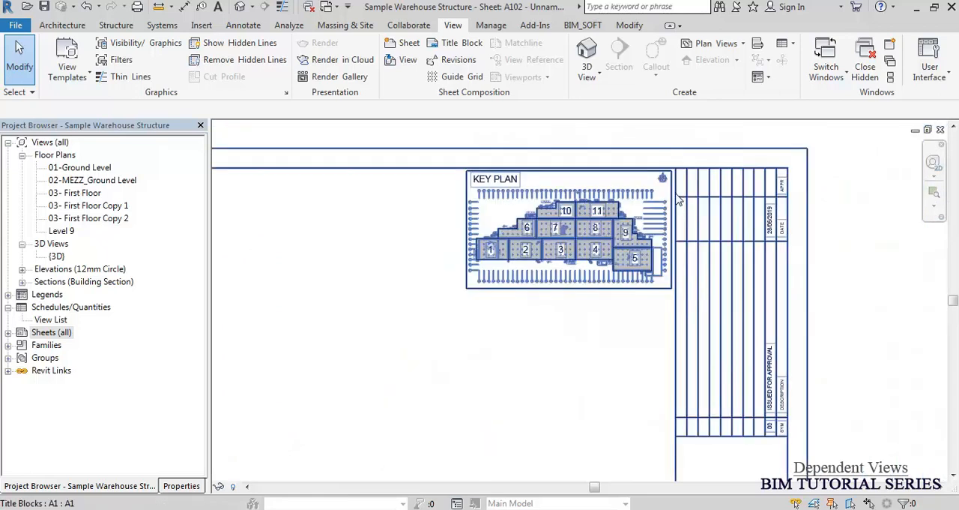
Open the A1 titleblock family, inspect the properties of its imported Key Plan.dwg, and close the family to return to sheet A102.
{"action": "double_click", "coordinate": [678, 200]}
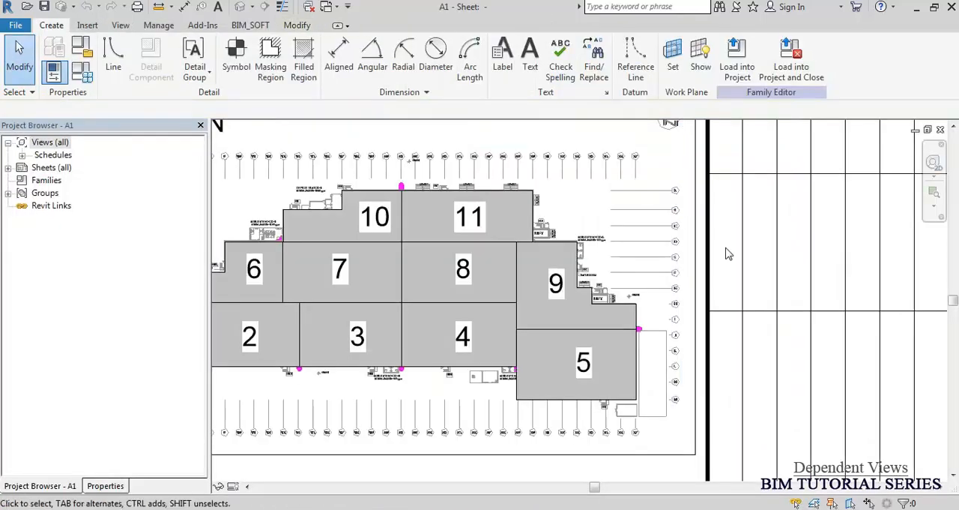
{"action": "scroll", "coordinate": [731, 249], "scroll_direction": "down", "scroll_amount": 5}
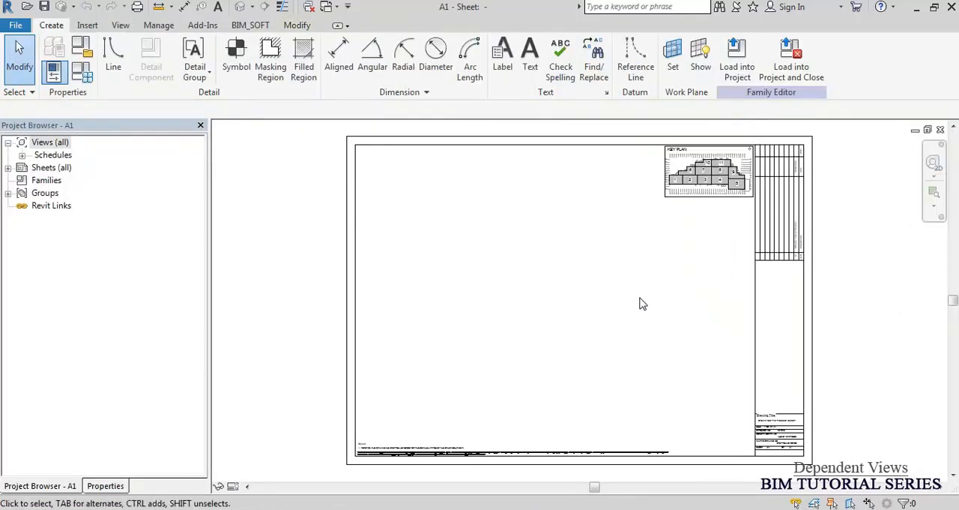
{"action": "scroll", "coordinate": [694, 172], "scroll_direction": "up", "scroll_amount": 4}
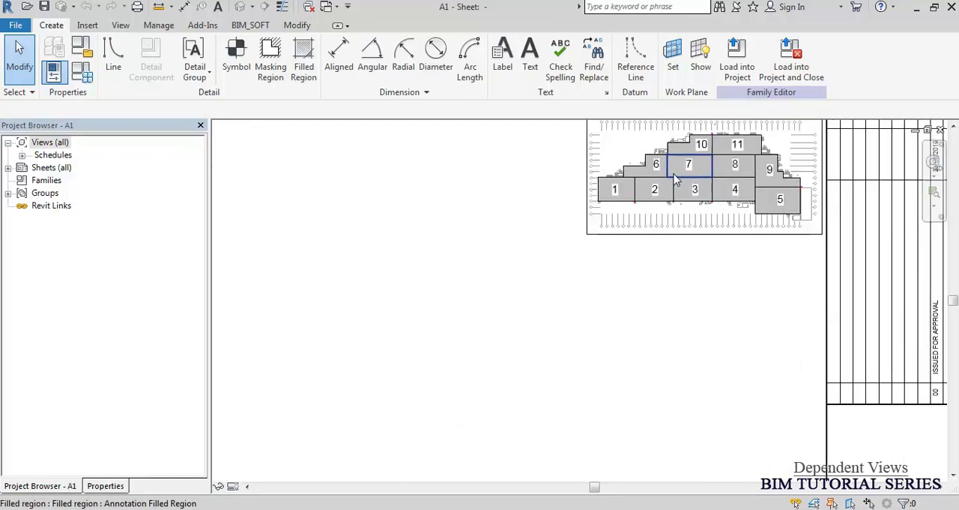
{"action": "scroll", "coordinate": [677, 179], "scroll_direction": "up", "scroll_amount": 3}
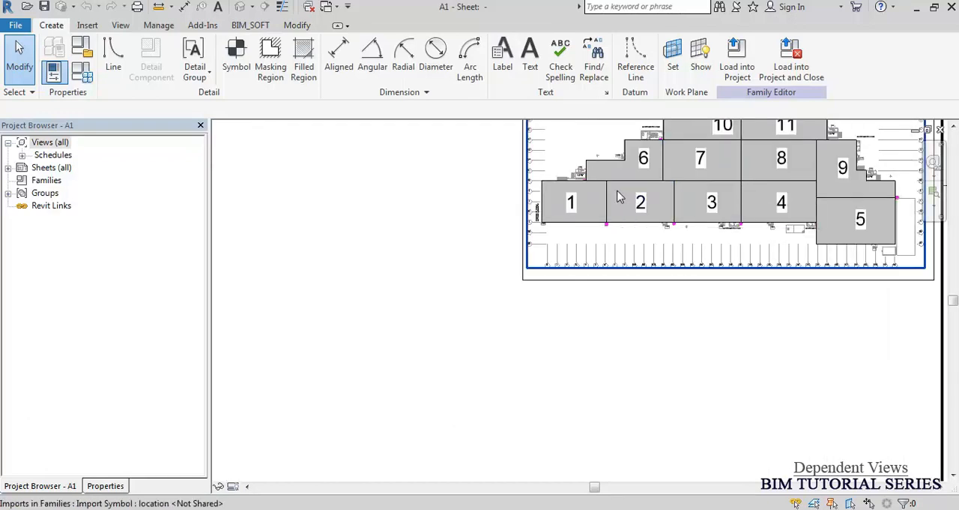
{"action": "left_click", "coordinate": [618, 263]}
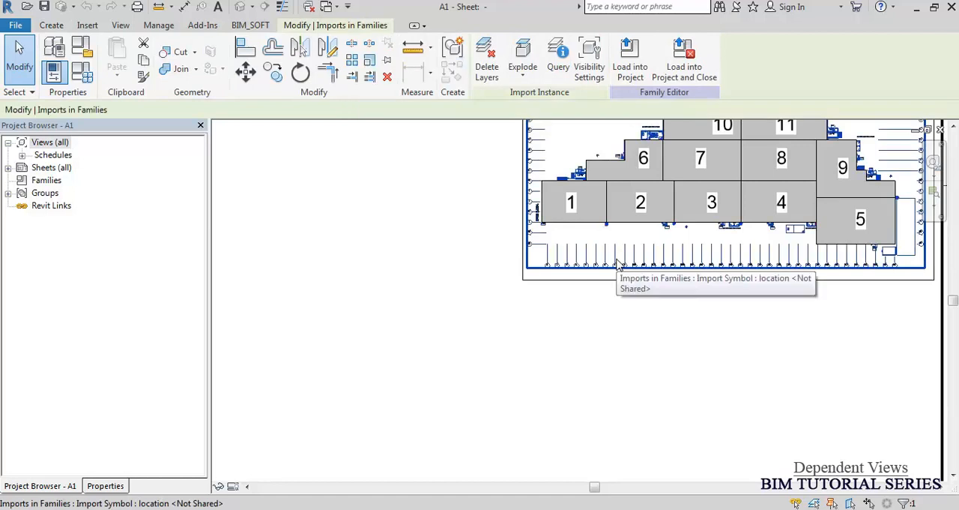
{"action": "left_click", "coordinate": [110, 486]}
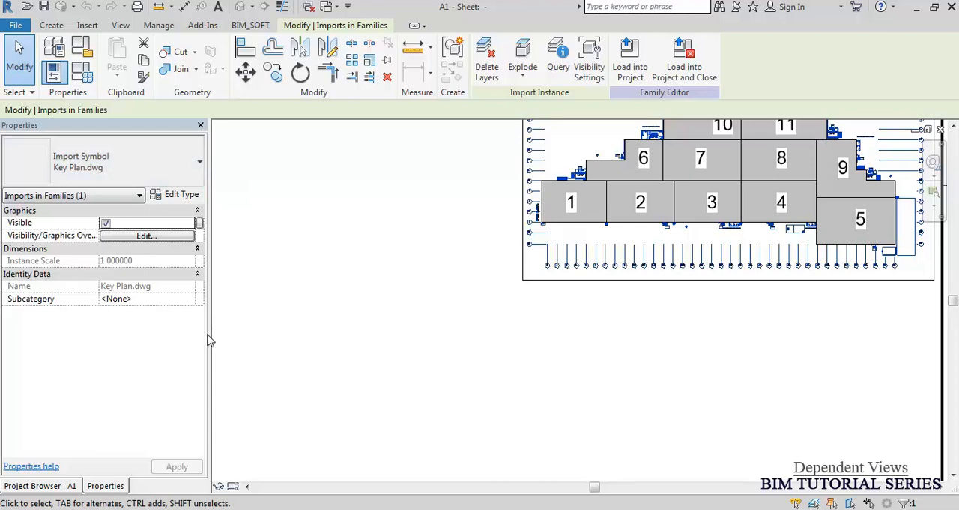
{"action": "mouse_move", "coordinate": [209, 335]}
{"action": "left_mouse_down"}
{"action": "mouse_move", "coordinate": [128, 327]}
{"action": "mouse_move", "coordinate": [128, 336]}
{"action": "left_mouse_up"}
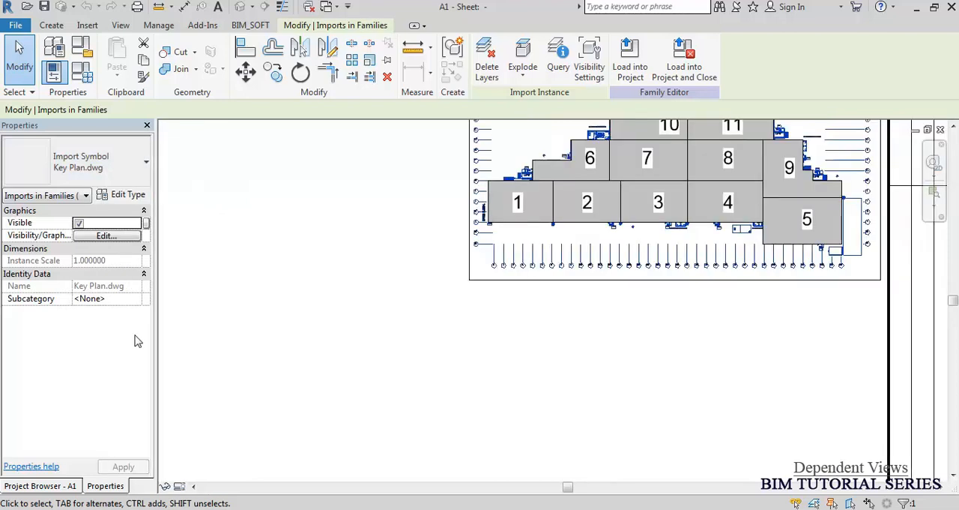
{"action": "left_click", "coordinate": [940, 130]}
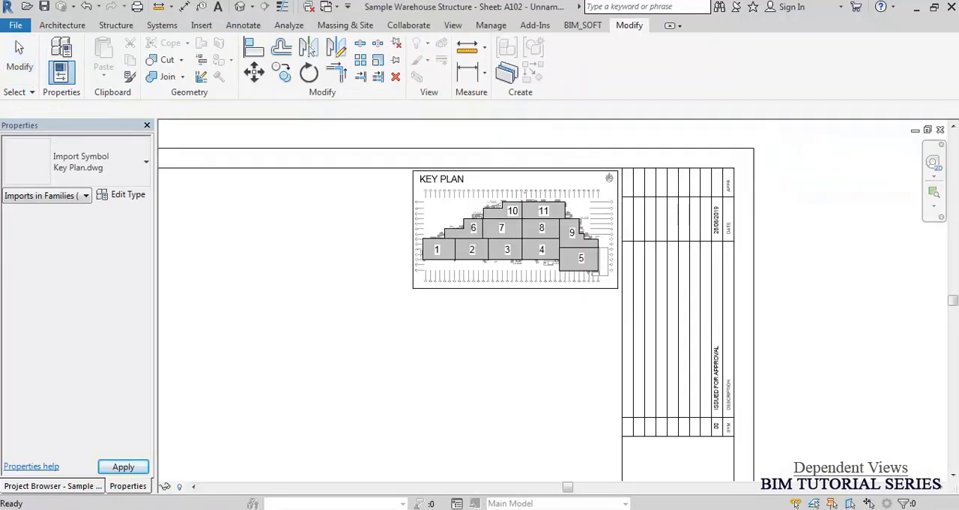
{"action": "middle_click", "coordinate": [746, 184]}
{"action": "middle_click", "coordinate": [745, 183]}
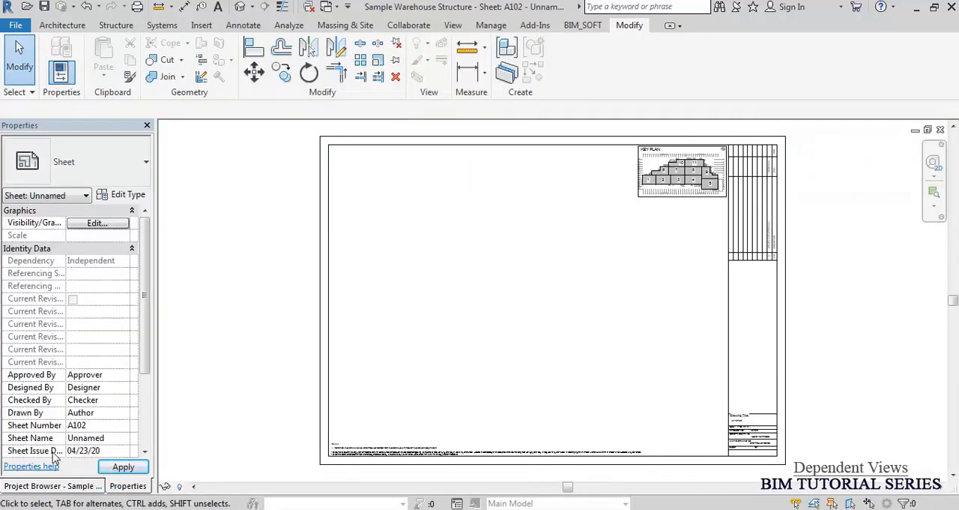
Place the 03- First Floor view on sheet A102.
{"action": "left_click", "coordinate": [42, 486]}
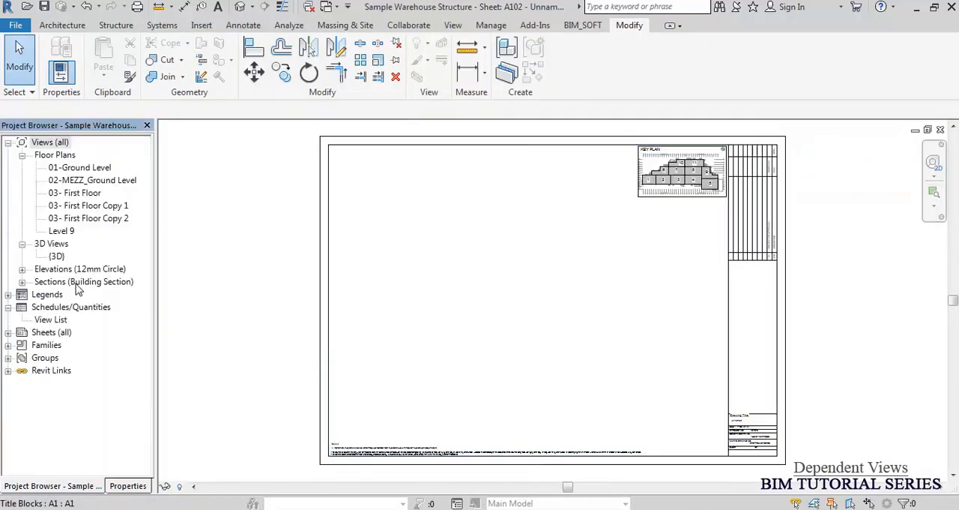
{"action": "left_click", "coordinate": [87, 197]}
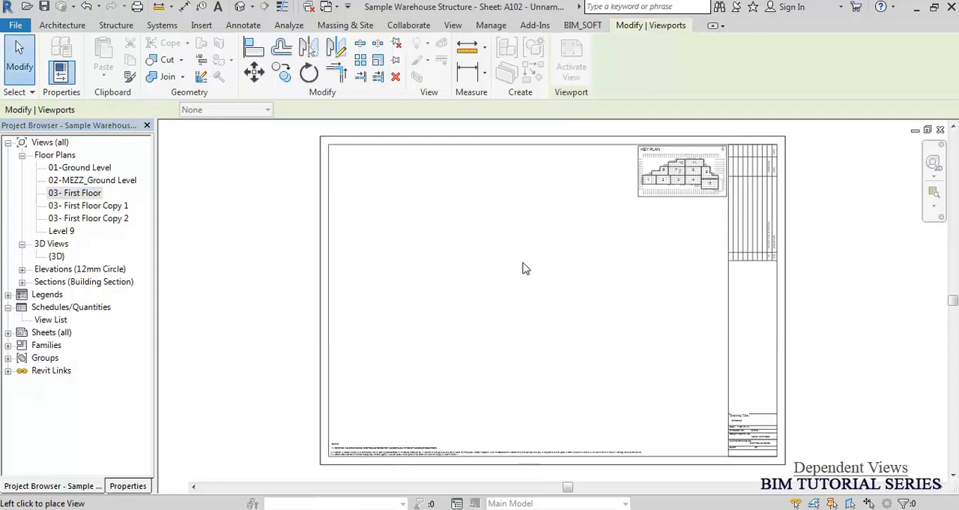
{"action": "left_click", "coordinate": [523, 263]}
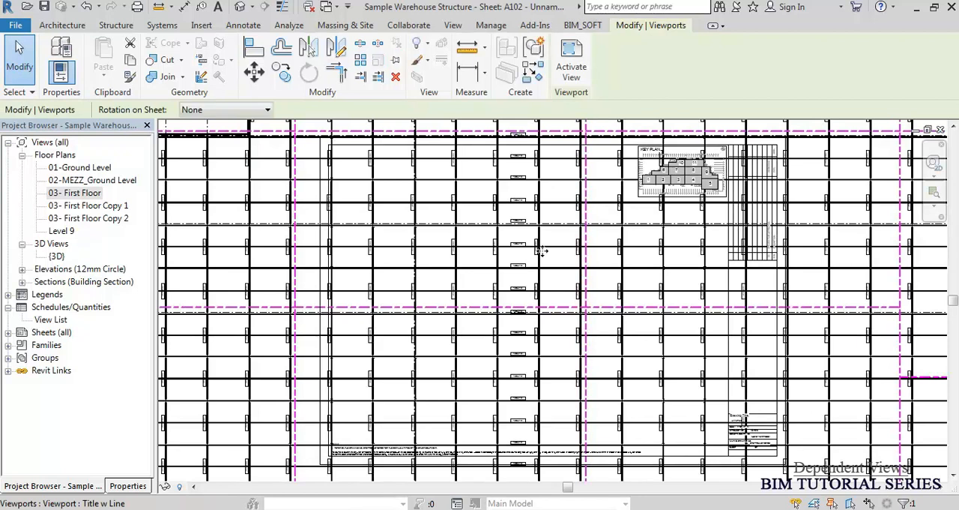
Move the first floor viewport so the left end of the plan lies inside the sheet border, and deselect it.
{"action": "scroll", "coordinate": [548, 245], "scroll_direction": "down", "scroll_amount": 3}
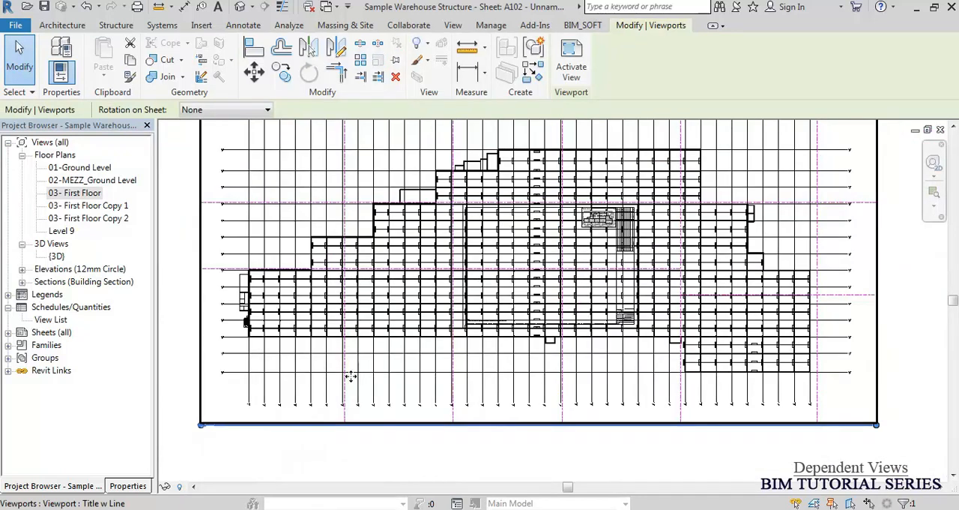
{"action": "left_click_drag", "start_coordinate": [305, 303], "coordinate": [541, 279]}
{"action": "scroll", "coordinate": [553, 255], "scroll_direction": "up", "scroll_amount": 2}
{"action": "scroll", "coordinate": [550, 262], "scroll_direction": "up", "scroll_amount": 2}
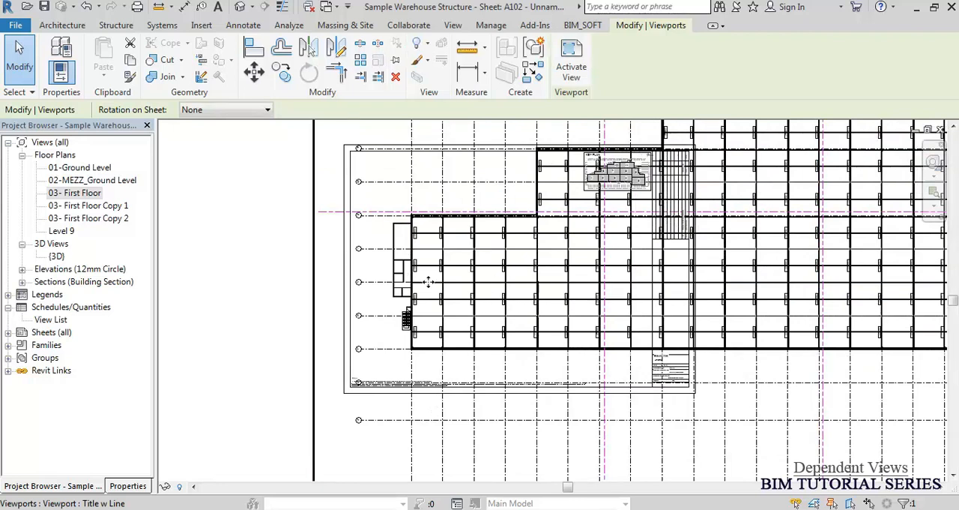
{"action": "left_click", "coordinate": [239, 226]}
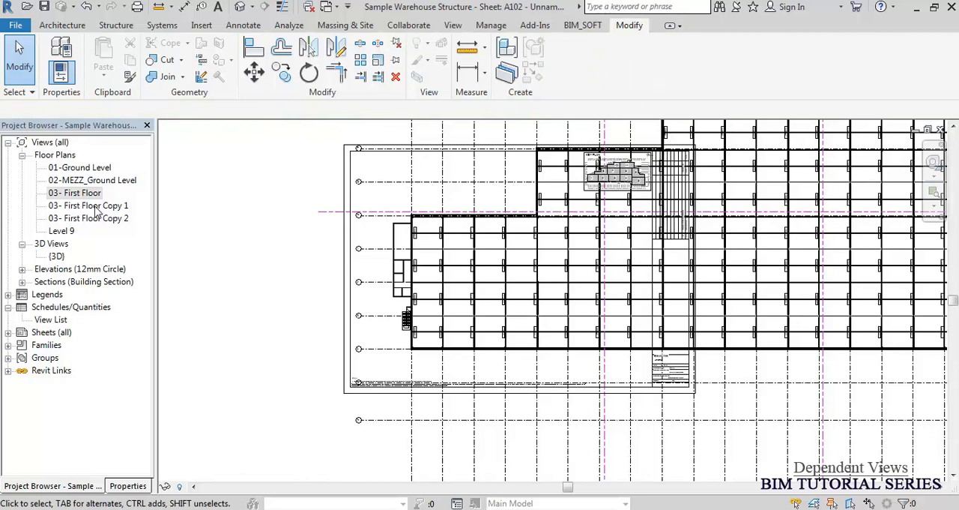
Expand the sheet list, reopen the 03- First Floor plan and close the hidden windows.
{"action": "double_click", "coordinate": [50, 333]}
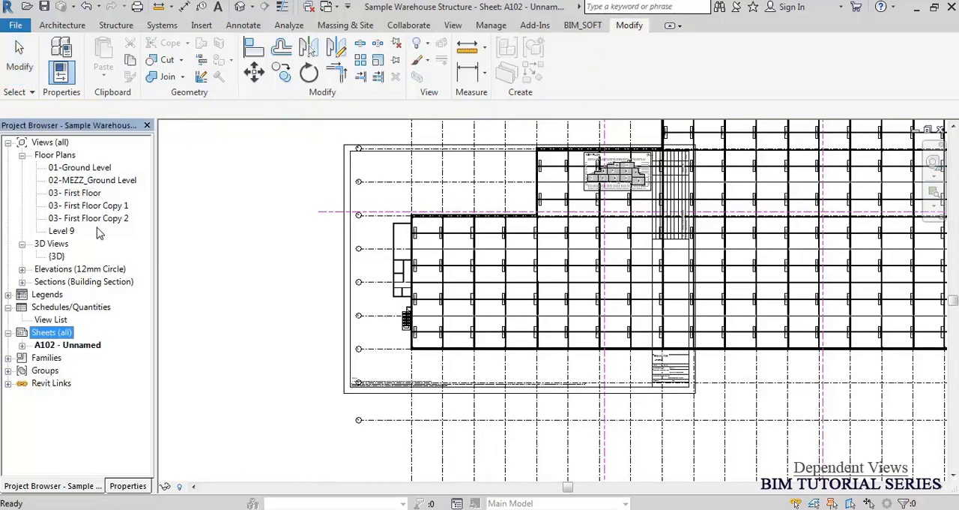
{"action": "double_click", "coordinate": [74, 194]}
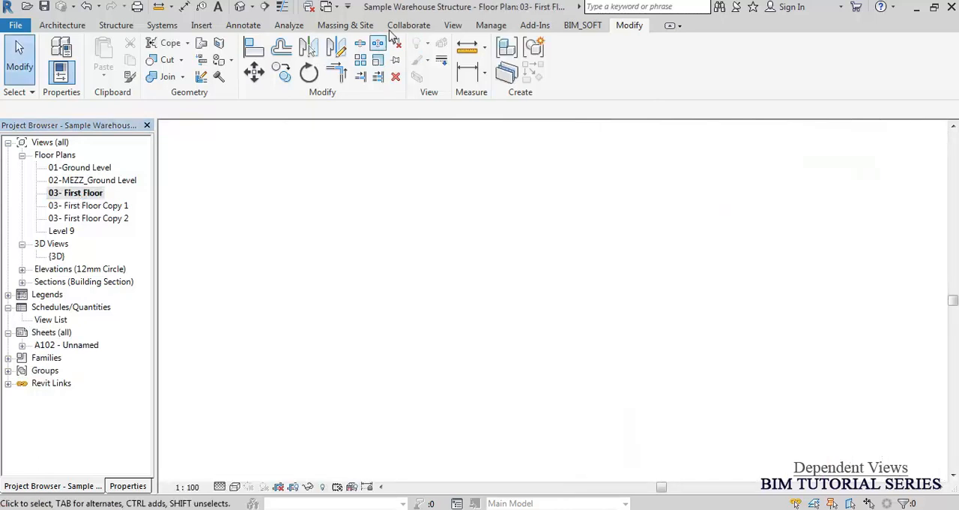
{"action": "left_click", "coordinate": [309, 8]}
{"action": "middle_click", "coordinate": [254, 161]}
{"action": "middle_click", "coordinate": [253, 163]}
{"action": "middle_click_drag", "start_coordinate": [322, 361], "coordinate": [319, 298]}
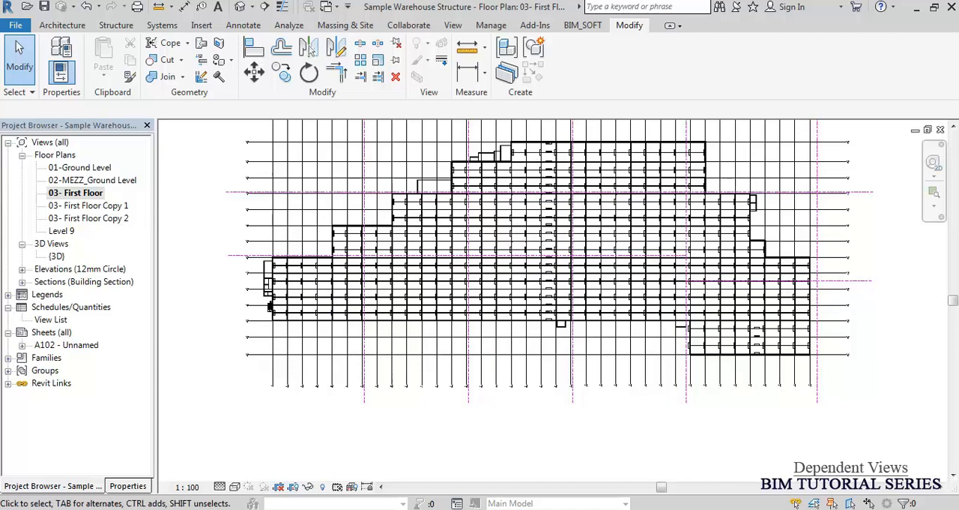
{"action": "left_click", "coordinate": [90, 195]}
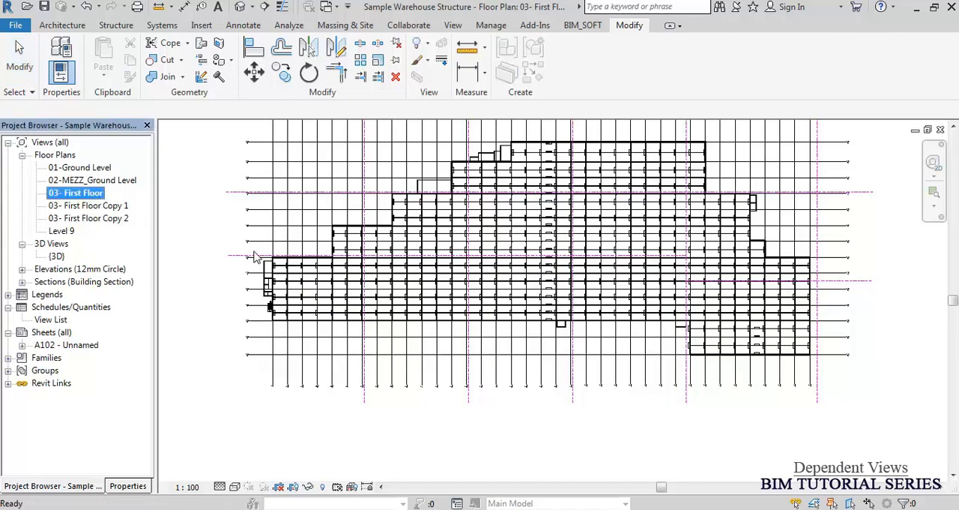
{"action": "left_click", "coordinate": [326, 174]}
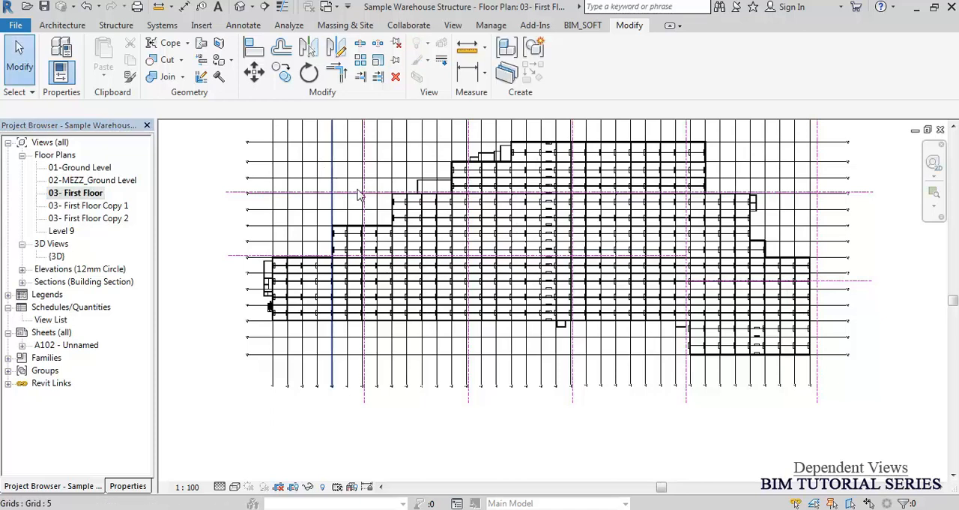
Open the matchline sketch of the 03- First Floor plan for editing and select its leftmost vertical line.
{"action": "scroll", "coordinate": [335, 233], "scroll_direction": "up", "scroll_amount": 1}
{"action": "scroll", "coordinate": [336, 231], "scroll_direction": "up", "scroll_amount": 3}
{"action": "left_click", "coordinate": [402, 191]}
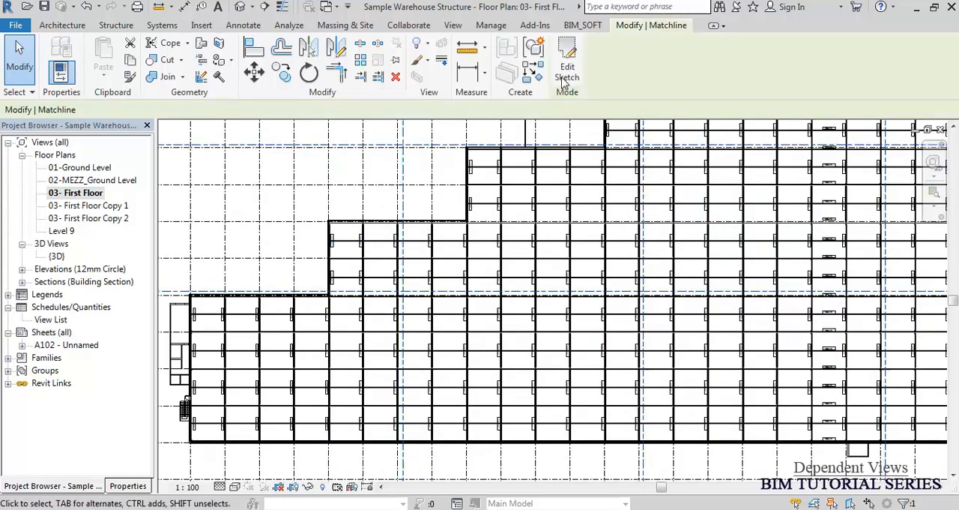
{"action": "left_click", "coordinate": [566, 66]}
{"action": "middle_click_drag", "start_coordinate": [462, 221], "coordinate": [440, 272]}
{"action": "left_click", "coordinate": [383, 242]}
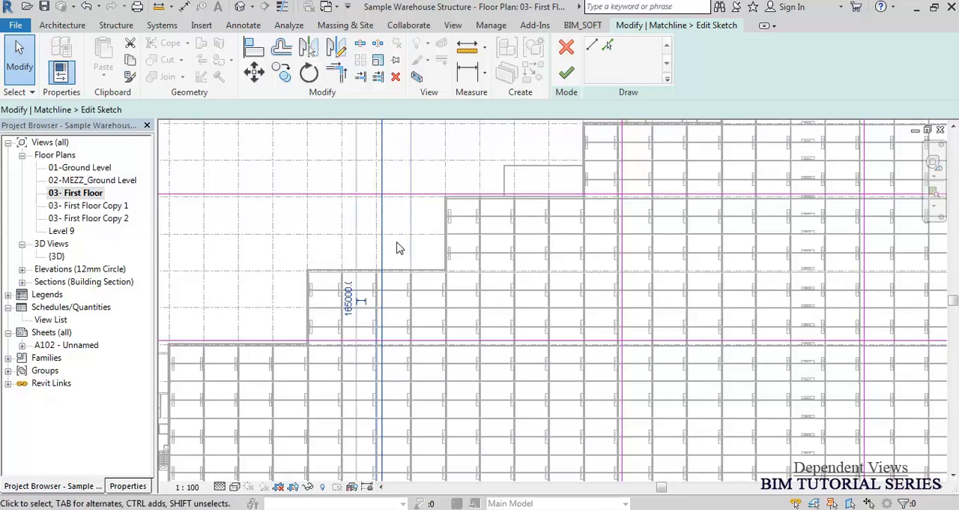
{"action": "scroll", "coordinate": [393, 300], "scroll_direction": "down", "scroll_amount": 4}
{"action": "scroll", "coordinate": [404, 362], "scroll_direction": "down", "scroll_amount": 1}
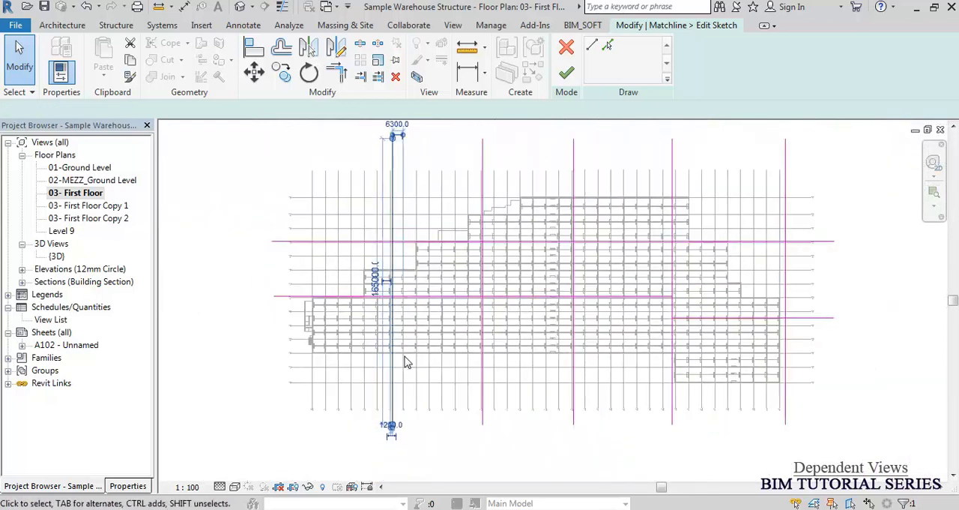
{"action": "scroll", "coordinate": [396, 237], "scroll_direction": "up", "scroll_amount": 3}
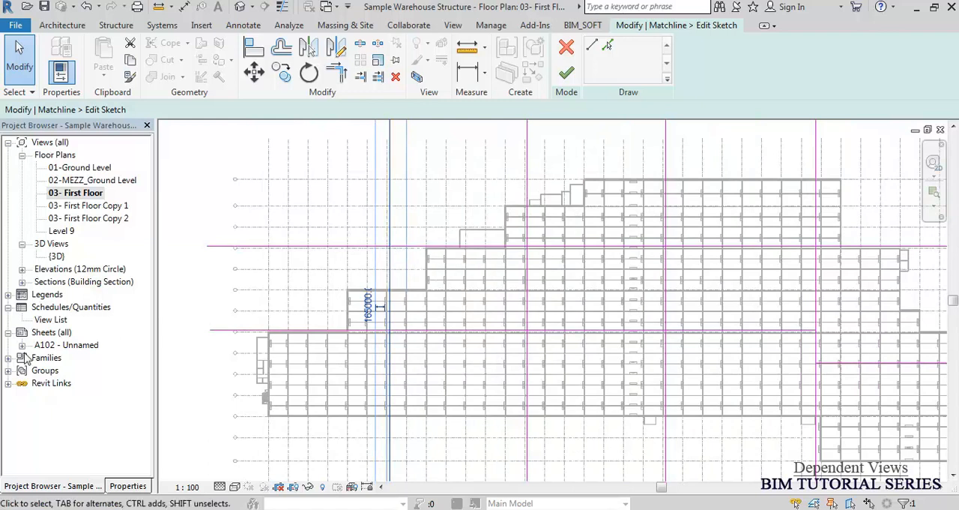
Check the key plan zones on sheet A102 against the matchline layout.
{"action": "double_click", "coordinate": [49, 345]}
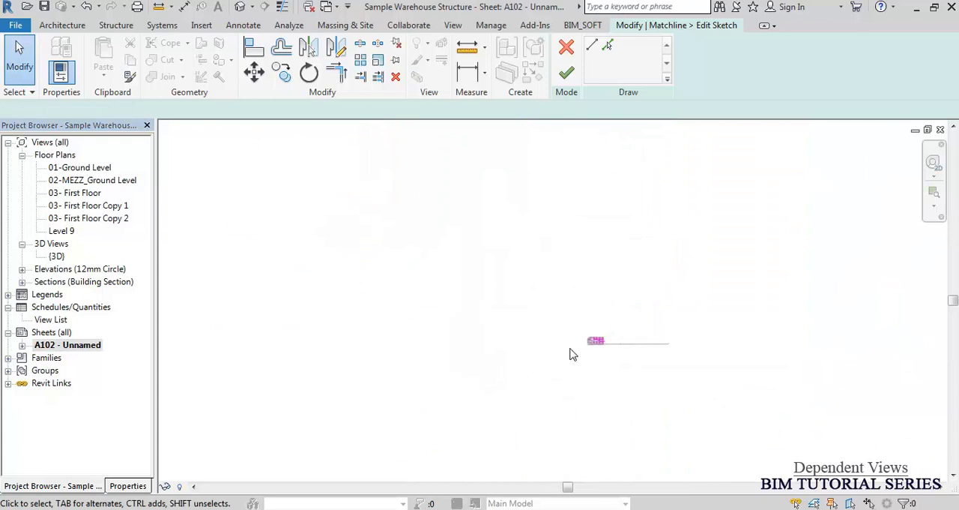
{"action": "scroll", "coordinate": [569, 353], "scroll_direction": "up", "scroll_amount": 8}
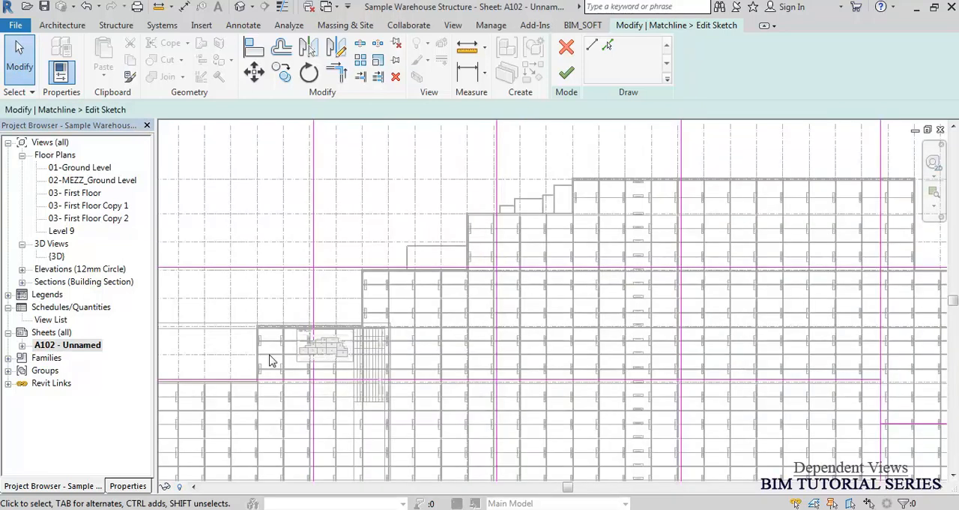
{"action": "scroll", "coordinate": [234, 365], "scroll_direction": "up", "scroll_amount": 9}
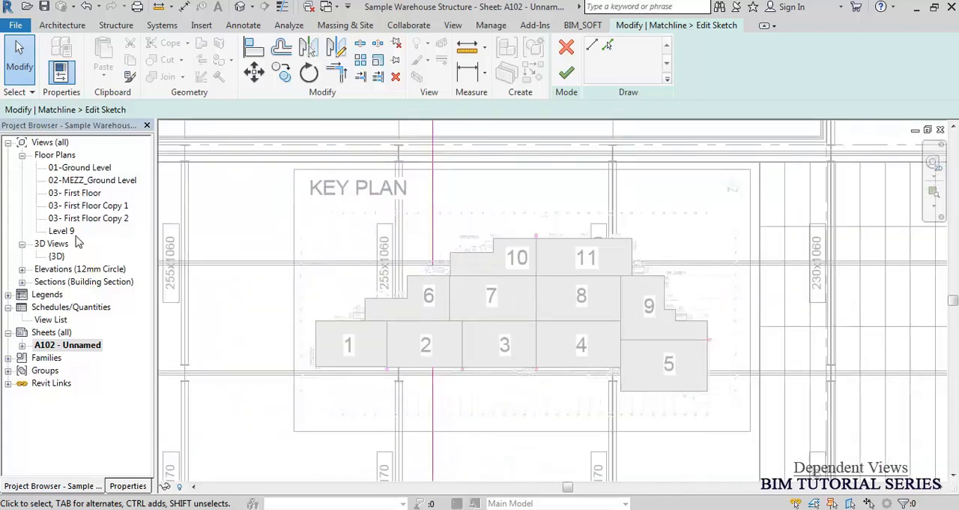
Reopen the 03- First Floor plan and shorten the leftmost vertical matchline so its upper end meets the lower horizontal matchline.
{"action": "double_click", "coordinate": [79, 193]}
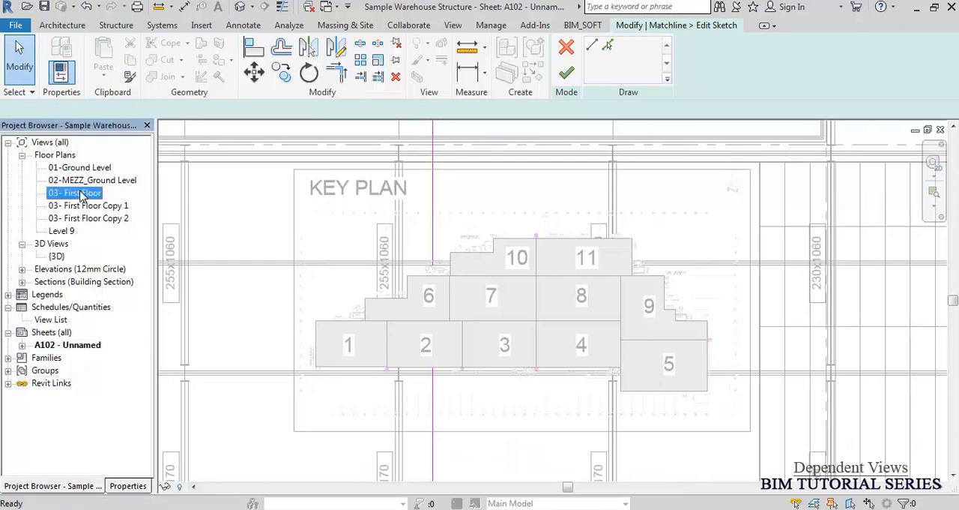
{"action": "scroll", "coordinate": [388, 267], "scroll_direction": "up", "scroll_amount": 2}
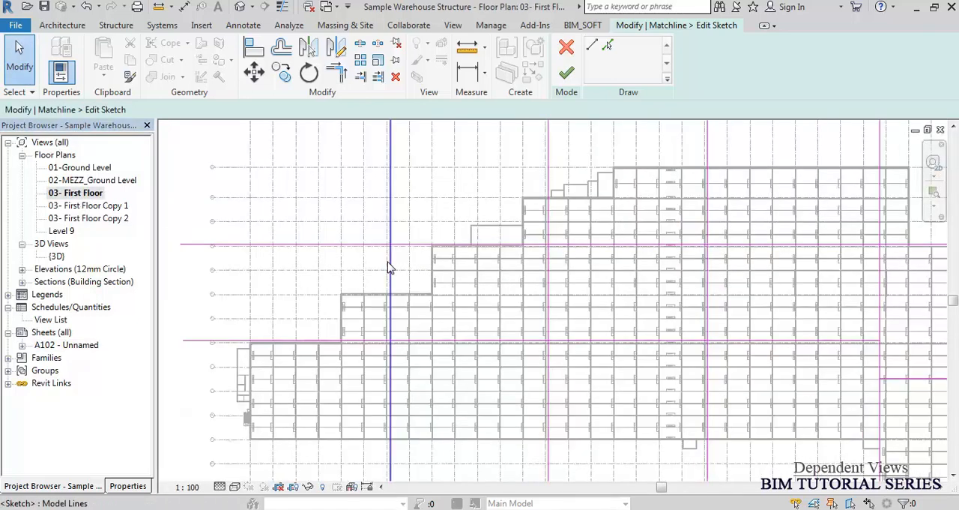
{"action": "left_click", "coordinate": [389, 317]}
{"action": "scroll", "coordinate": [400, 322], "scroll_direction": "down", "scroll_amount": 5}
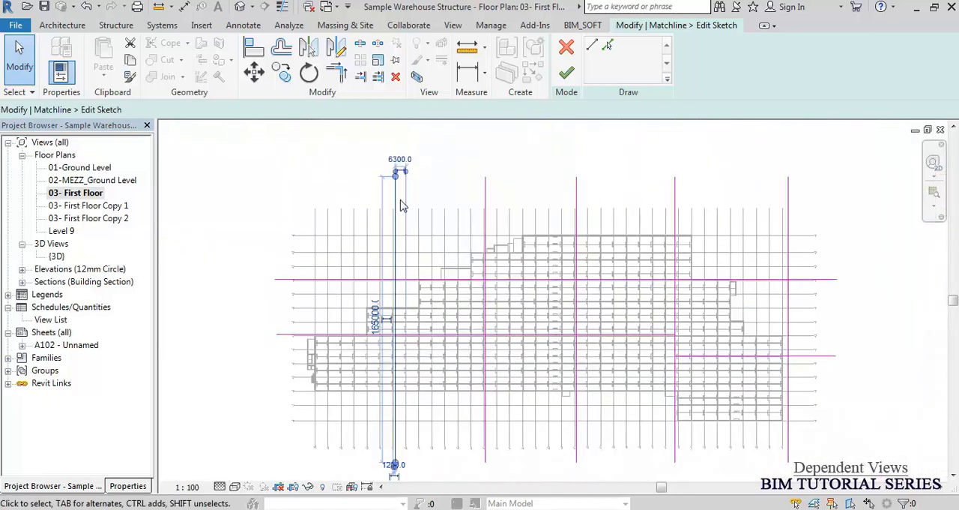
{"action": "mouse_move", "coordinate": [397, 181]}
{"action": "left_mouse_down"}
{"action": "mouse_move", "coordinate": [407, 247]}
{"action": "mouse_move", "coordinate": [397, 335]}
{"action": "left_mouse_up"}
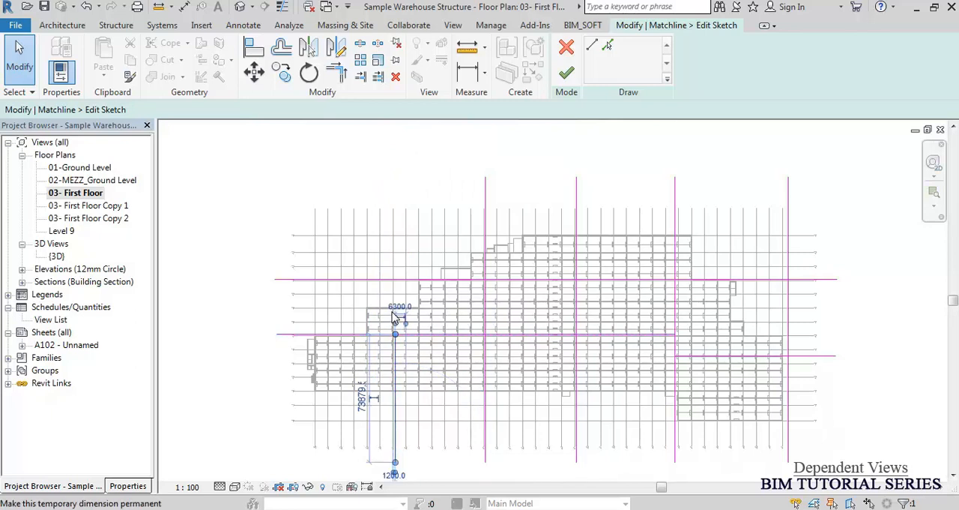
{"action": "scroll", "coordinate": [395, 314], "scroll_direction": "up", "scroll_amount": 3}
{"action": "left_click", "coordinate": [453, 247]}
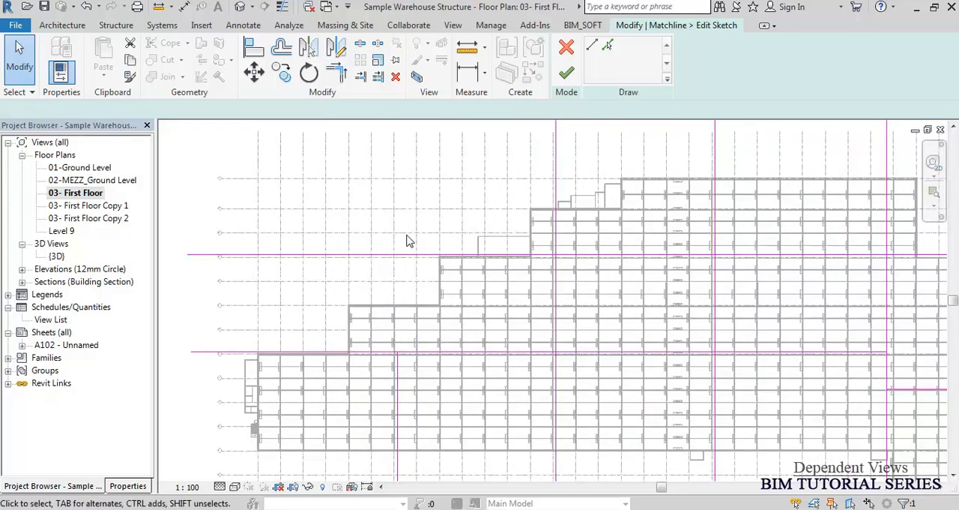
{"action": "left_click", "coordinate": [592, 45]}
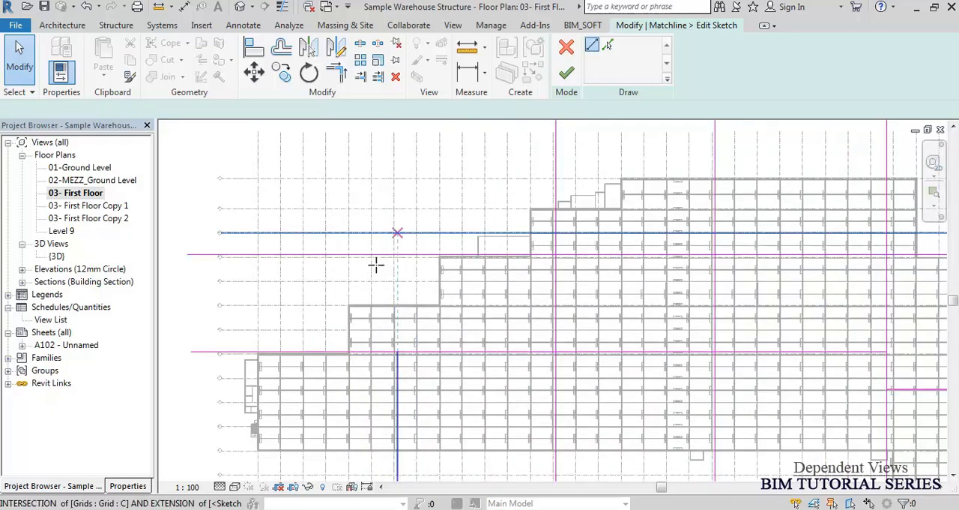
{"action": "scroll", "coordinate": [348, 351], "scroll_direction": "up", "scroll_amount": 5}
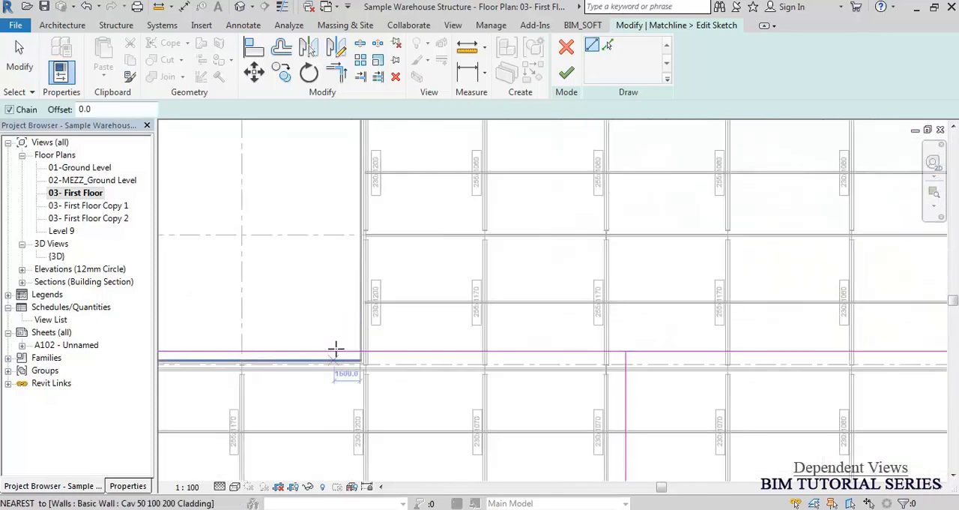
{"action": "left_click", "coordinate": [345, 351]}
{"action": "scroll", "coordinate": [344, 372], "scroll_direction": "down", "scroll_amount": 3}
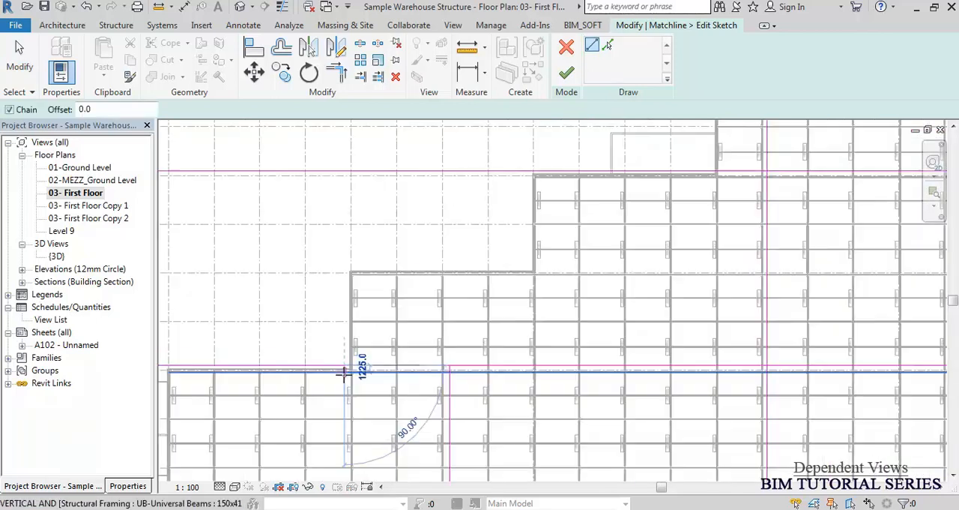
{"action": "scroll", "coordinate": [344, 372], "scroll_direction": "down", "scroll_amount": 1}
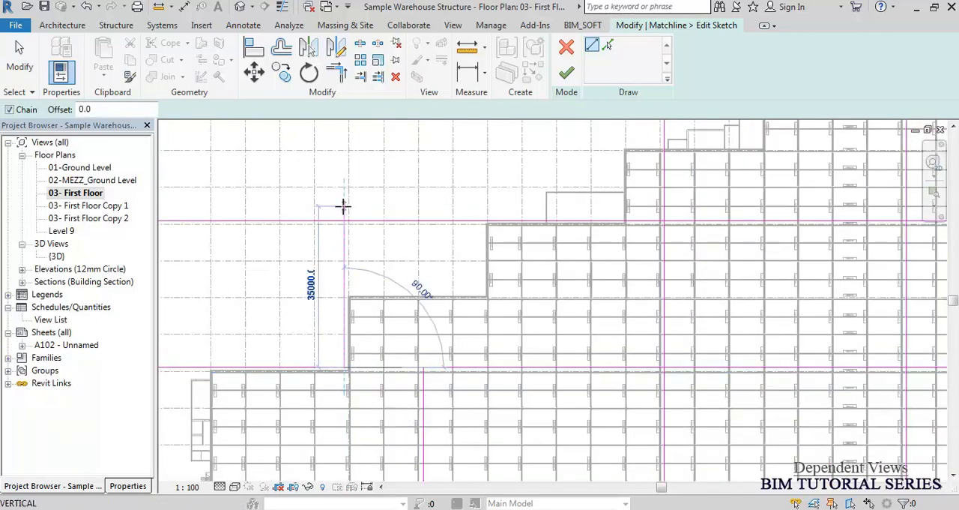
{"action": "key", "text": "Escape"}
{"action": "key", "text": "Escape"}
Shorten the vertical matchline bordering zones 5 and 9 so its upper end meets the upper horizontal matchline, and finish the sketch.
{"action": "scroll", "coordinate": [462, 287], "scroll_direction": "down", "scroll_amount": 3}
{"action": "middle_click_drag", "start_coordinate": [525, 320], "coordinate": [416, 330]}
{"action": "mouse_move", "coordinate": [701, 345]}
{"action": "middle_mouse_down"}
{"action": "mouse_move", "coordinate": [676, 323]}
{"action": "mouse_move", "coordinate": [521, 298]}
{"action": "middle_mouse_up"}
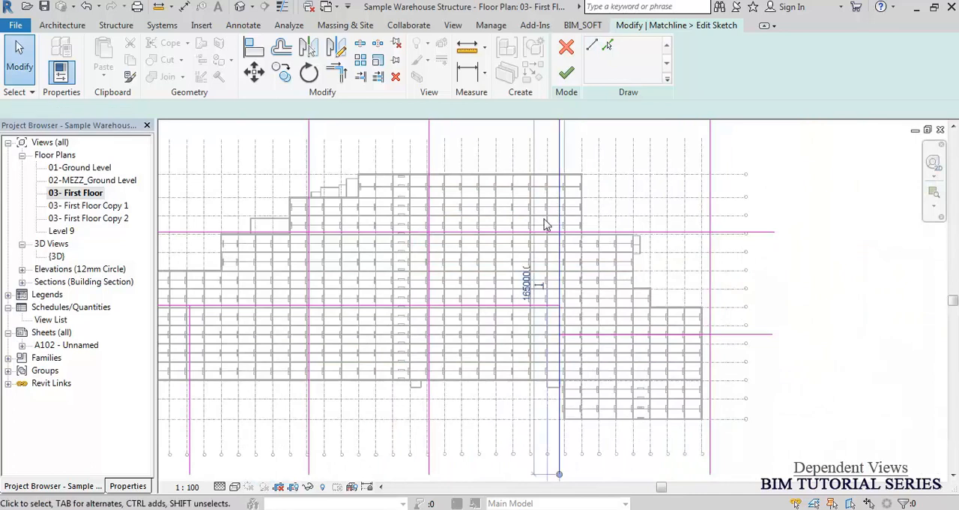
{"action": "left_click", "coordinate": [554, 208]}
{"action": "mouse_move", "coordinate": [535, 219]}
{"action": "middle_mouse_down"}
{"action": "mouse_move", "coordinate": [550, 297]}
{"action": "mouse_move", "coordinate": [535, 260]}
{"action": "middle_mouse_up"}
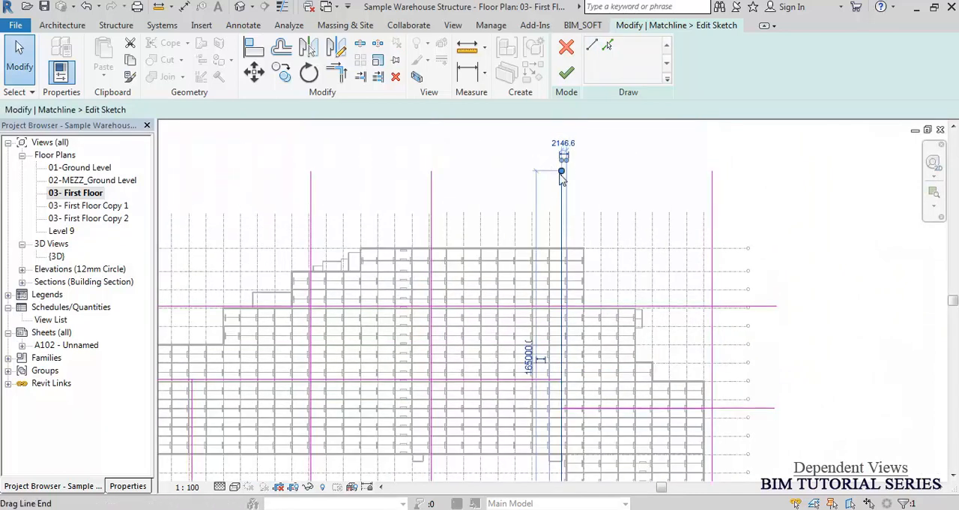
{"action": "left_click_drag", "start_coordinate": [563, 177], "coordinate": [561, 305]}
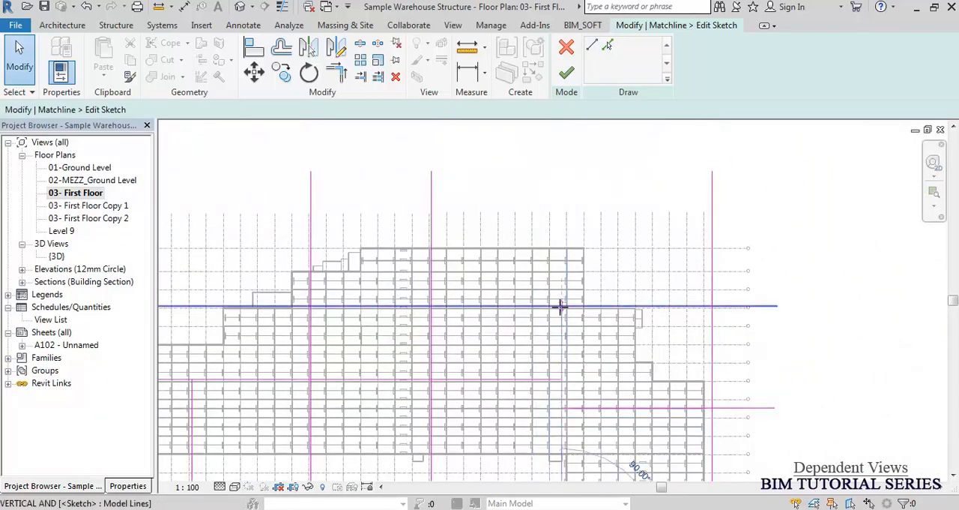
{"action": "left_click", "coordinate": [408, 266]}
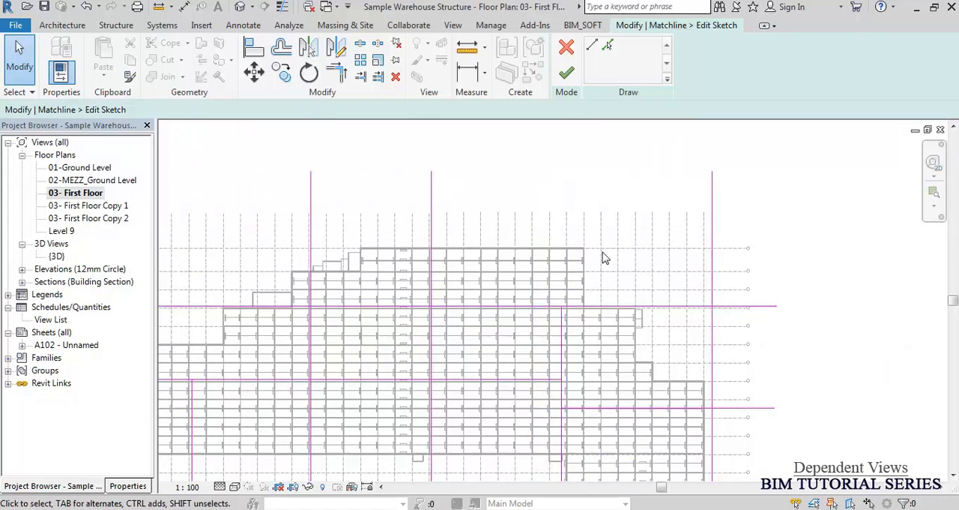
{"action": "middle_click_drag", "start_coordinate": [545, 234], "coordinate": [585, 199]}
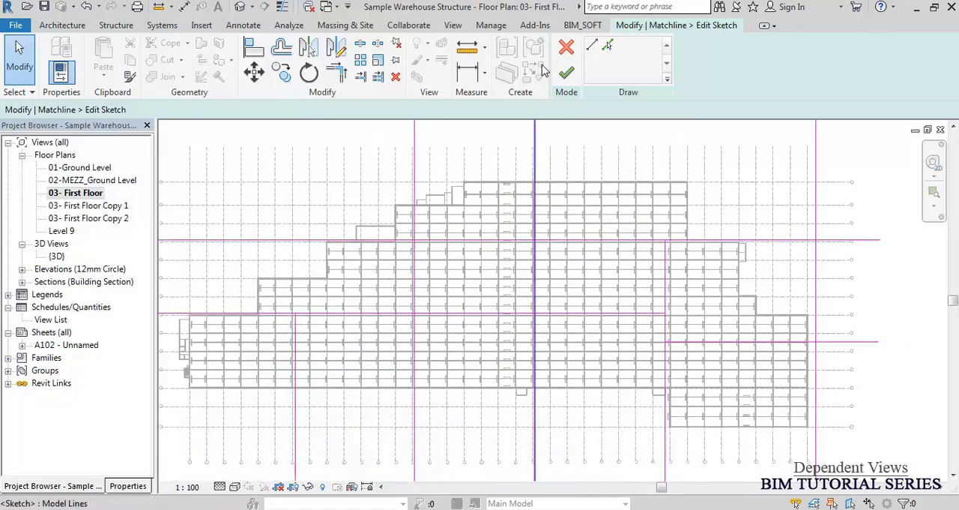
{"action": "left_click", "coordinate": [568, 73]}
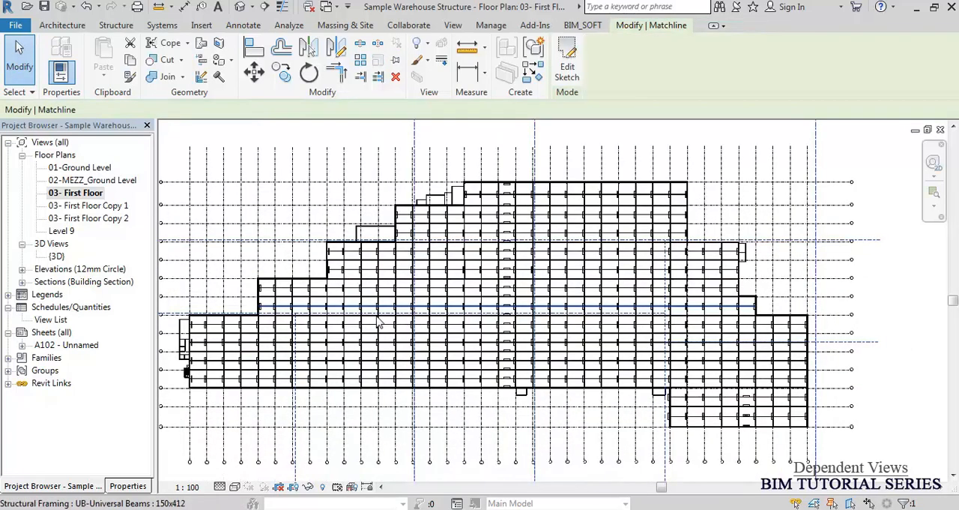
Examine the zones formed by the edited matchlines across the whole first floor plan.
{"action": "scroll", "coordinate": [355, 287], "scroll_direction": "down", "scroll_amount": 4}
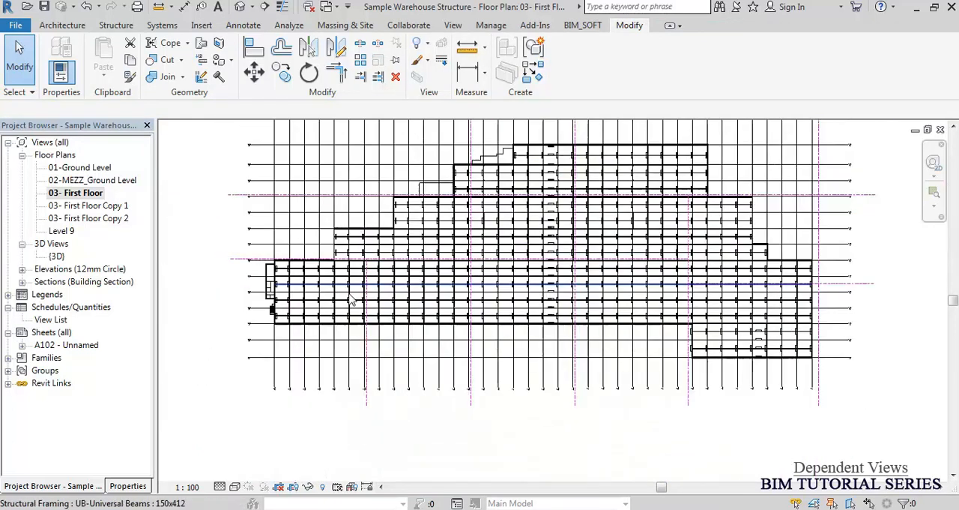
{"action": "middle_click_drag", "start_coordinate": [517, 245], "coordinate": [500, 293]}
{"action": "scroll", "coordinate": [432, 330], "scroll_direction": "up", "scroll_amount": 2}
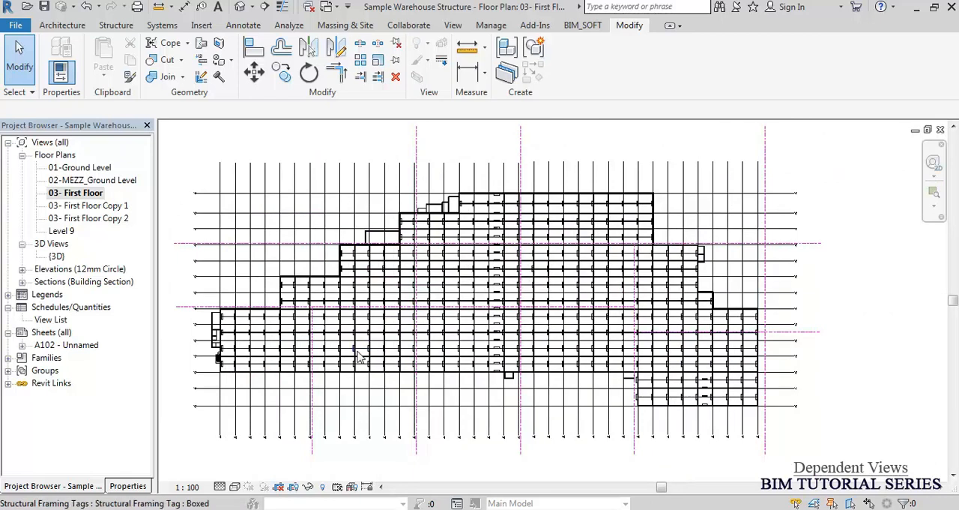
{"action": "scroll", "coordinate": [358, 352], "scroll_direction": "up", "scroll_amount": 1}
{"action": "scroll", "coordinate": [358, 351], "scroll_direction": "up", "scroll_amount": 3}
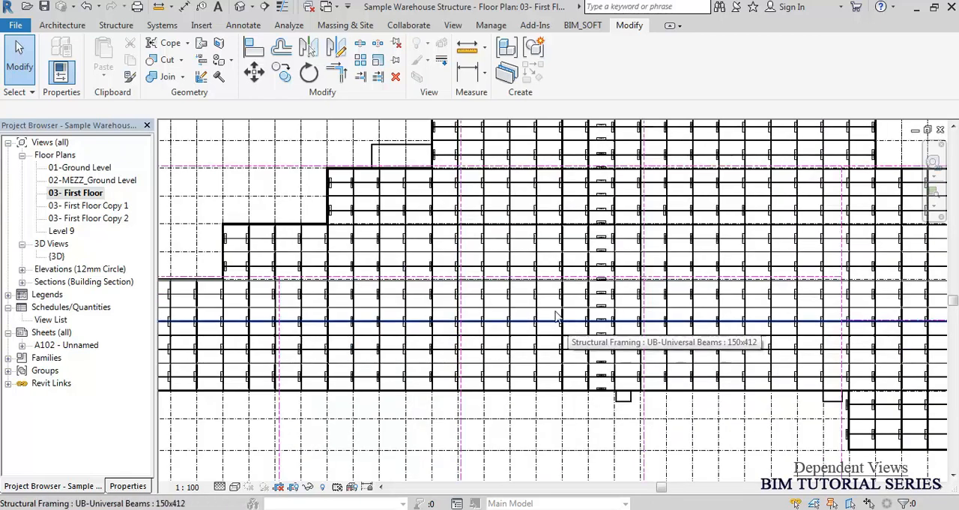
{"action": "scroll", "coordinate": [568, 328], "scroll_direction": "up", "scroll_amount": 7}
{"action": "scroll", "coordinate": [435, 252], "scroll_direction": "down", "scroll_amount": 4}
{"action": "scroll", "coordinate": [433, 251], "scroll_direction": "down", "scroll_amount": 6}
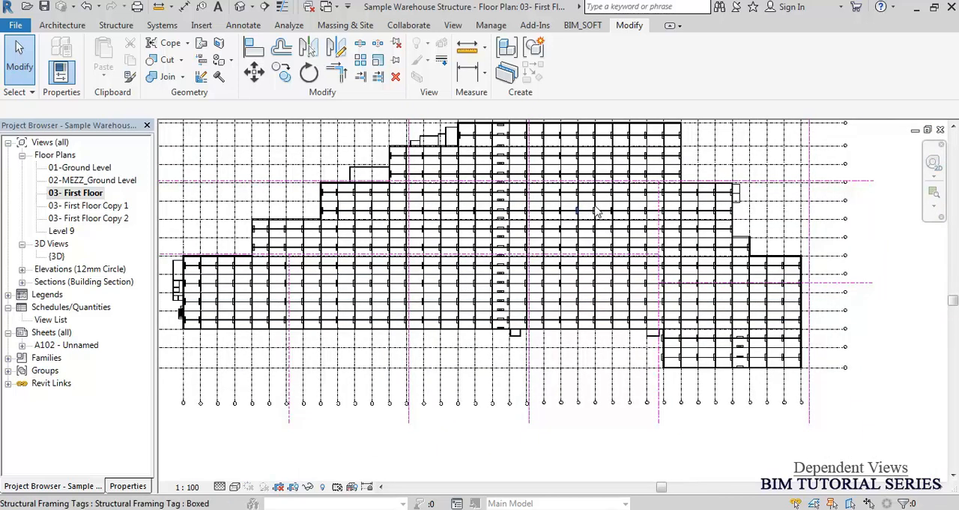
{"action": "scroll", "coordinate": [713, 210], "scroll_direction": "up", "scroll_amount": 1}
{"action": "scroll", "coordinate": [713, 209], "scroll_direction": "up", "scroll_amount": 1}
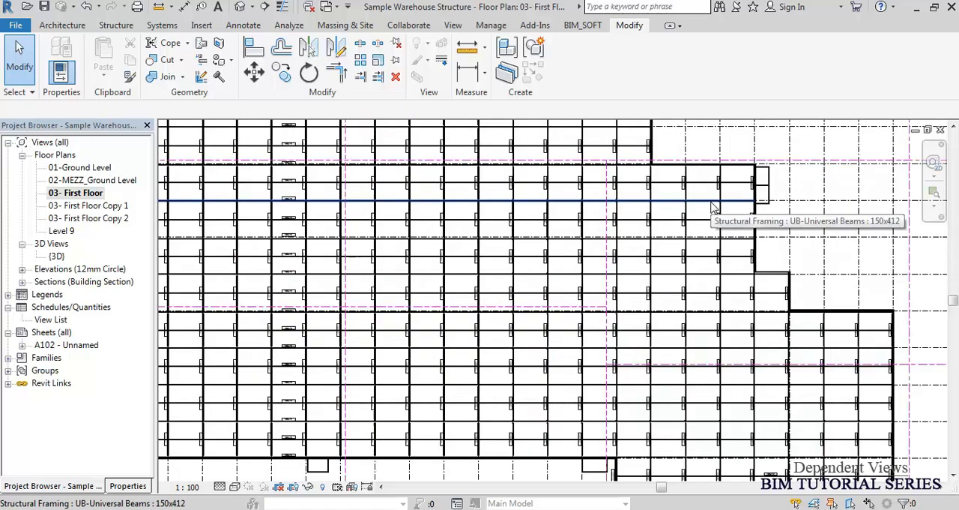
{"action": "scroll", "coordinate": [654, 217], "scroll_direction": "down", "scroll_amount": 1}
{"action": "scroll", "coordinate": [654, 217], "scroll_direction": "down", "scroll_amount": 1}
{"action": "middle_click_drag", "start_coordinate": [512, 193], "coordinate": [506, 259]}
{"action": "scroll", "coordinate": [491, 222], "scroll_direction": "up", "scroll_amount": 2}
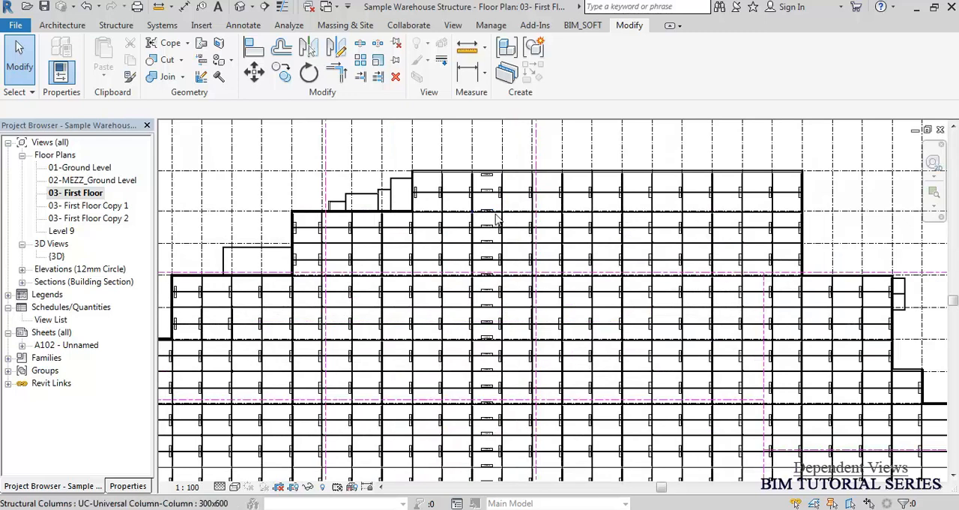
Compare the matchline layout with the key plan on sheet A102, and close the sheet to return to the floor plan.
{"action": "double_click", "coordinate": [53, 346]}
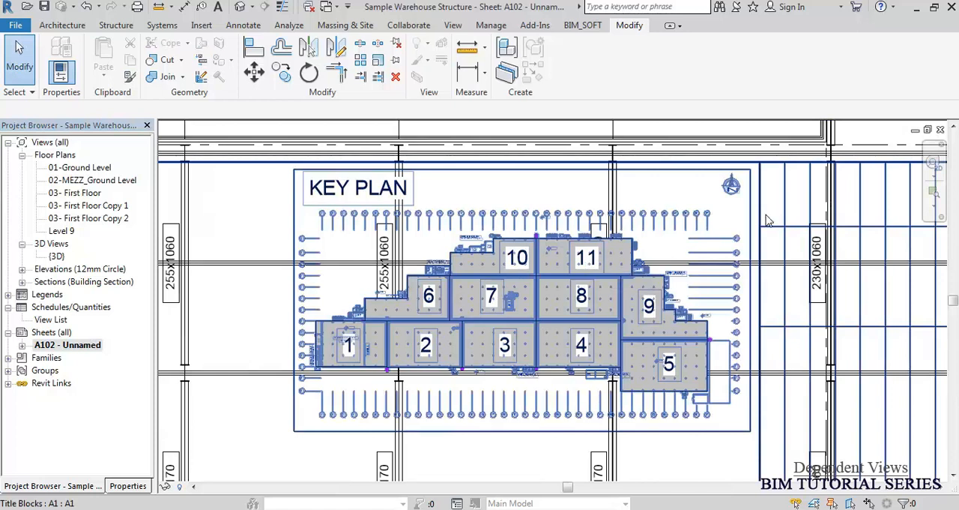
{"action": "left_click", "coordinate": [940, 130]}
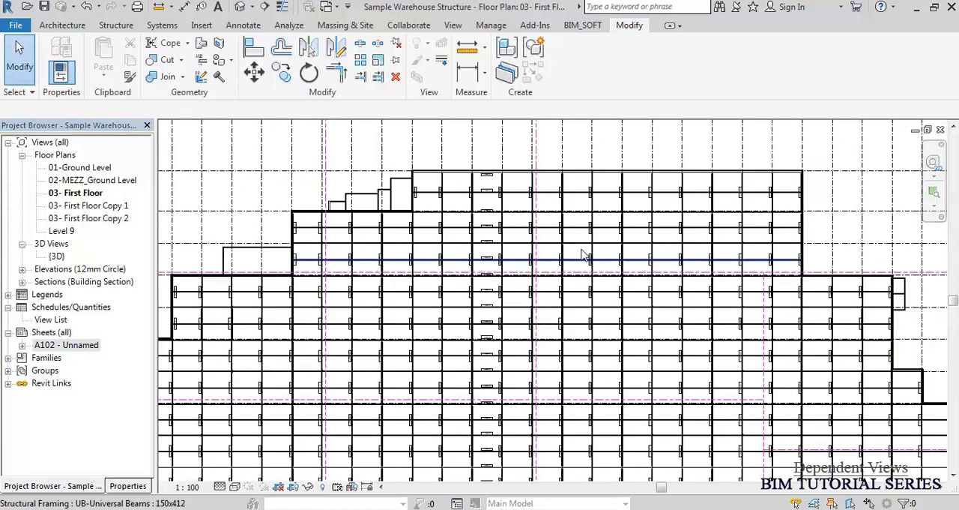
{"action": "scroll", "coordinate": [485, 271], "scroll_direction": "down", "scroll_amount": 2}
{"action": "scroll", "coordinate": [422, 320], "scroll_direction": "up", "scroll_amount": 2}
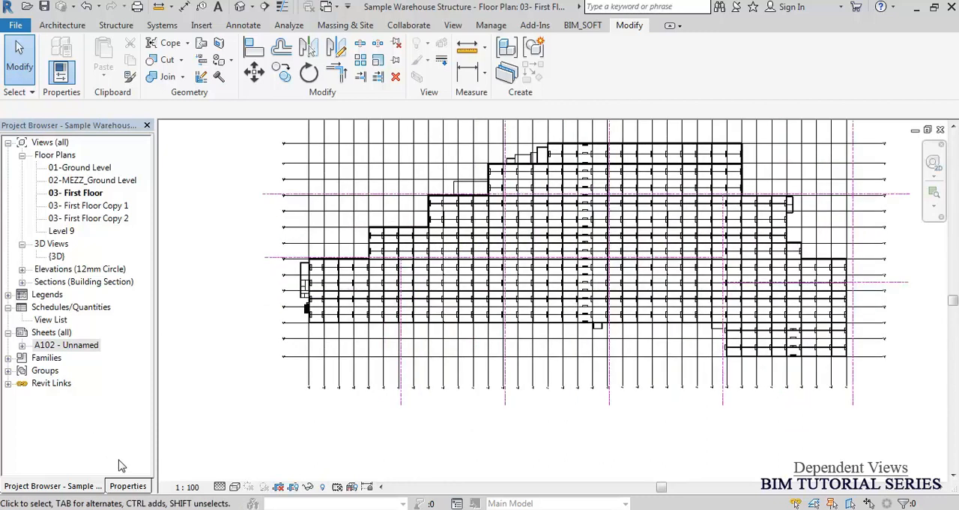
Draw a scope box around zone 1 at the plan's lower-left end, slightly overlapping its bounding matchlines.
{"action": "left_click", "coordinate": [129, 485]}
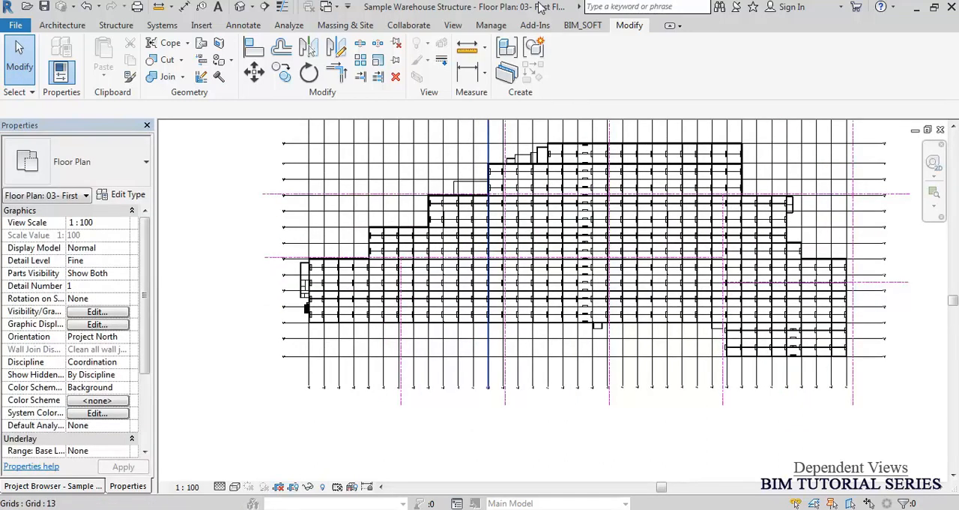
{"action": "left_click", "coordinate": [454, 25]}
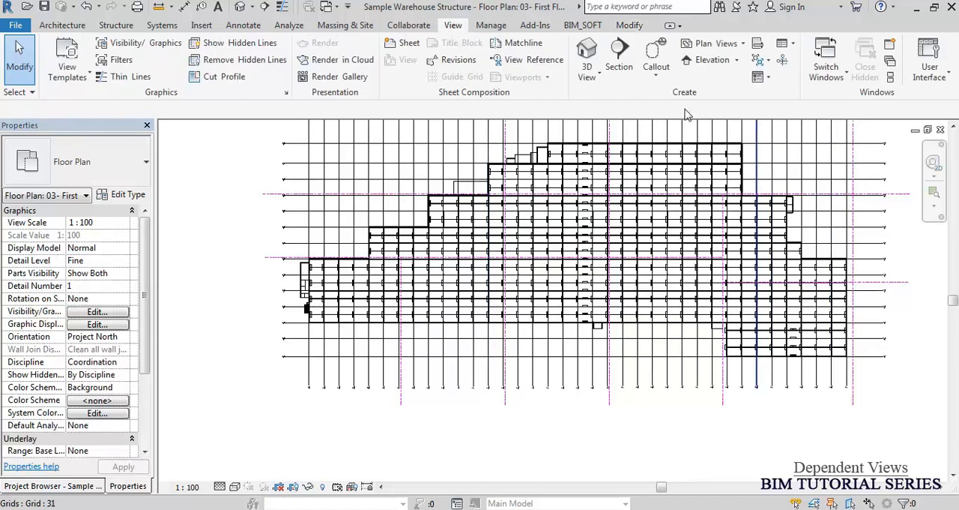
{"action": "left_click", "coordinate": [783, 62]}
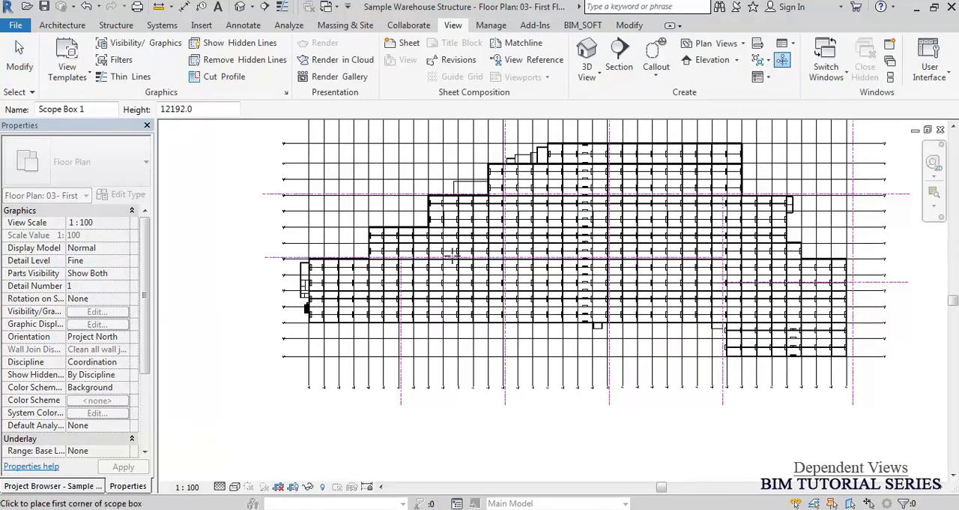
{"action": "scroll", "coordinate": [239, 283], "scroll_direction": "up", "scroll_amount": 4}
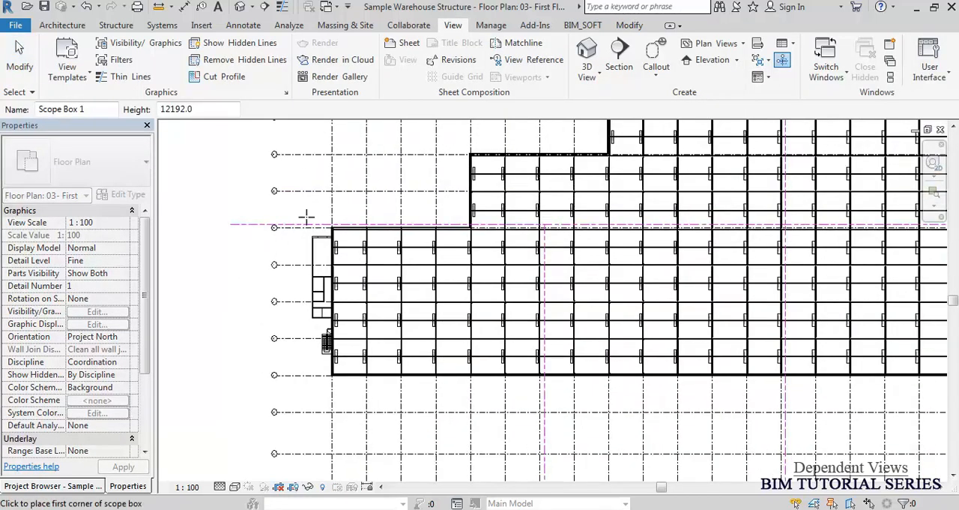
{"action": "left_click", "coordinate": [306, 217]}
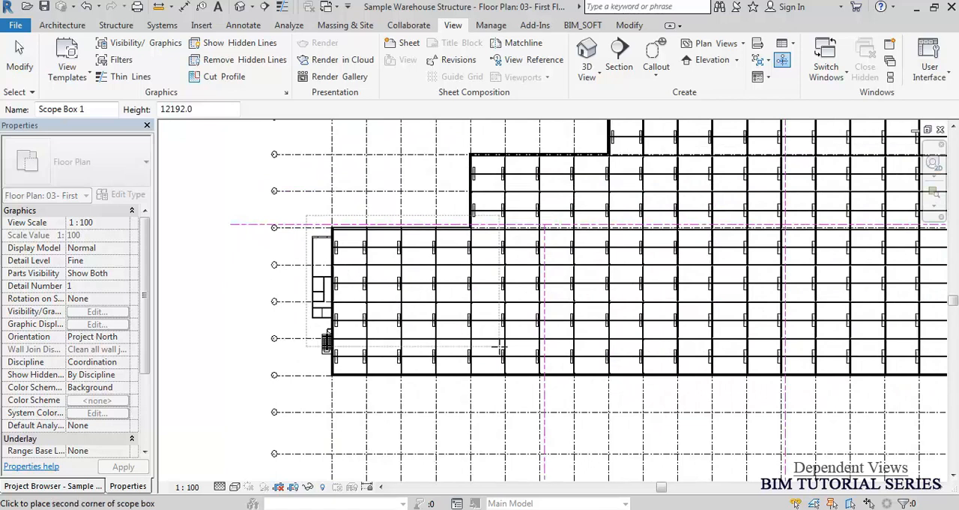
{"action": "left_click", "coordinate": [558, 387]}
Extend the upper edge of the zone 1 scope box slightly farther above the horizontal matchline.
{"action": "scroll", "coordinate": [495, 223], "scroll_direction": "up", "scroll_amount": 4}
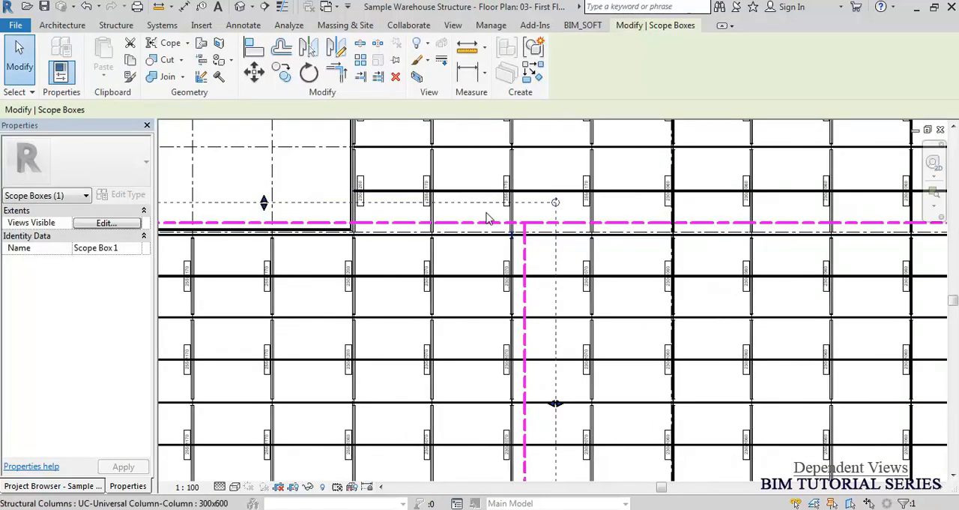
{"action": "scroll", "coordinate": [501, 225], "scroll_direction": "up", "scroll_amount": 1}
{"action": "scroll", "coordinate": [504, 192], "scroll_direction": "down", "scroll_amount": 3}
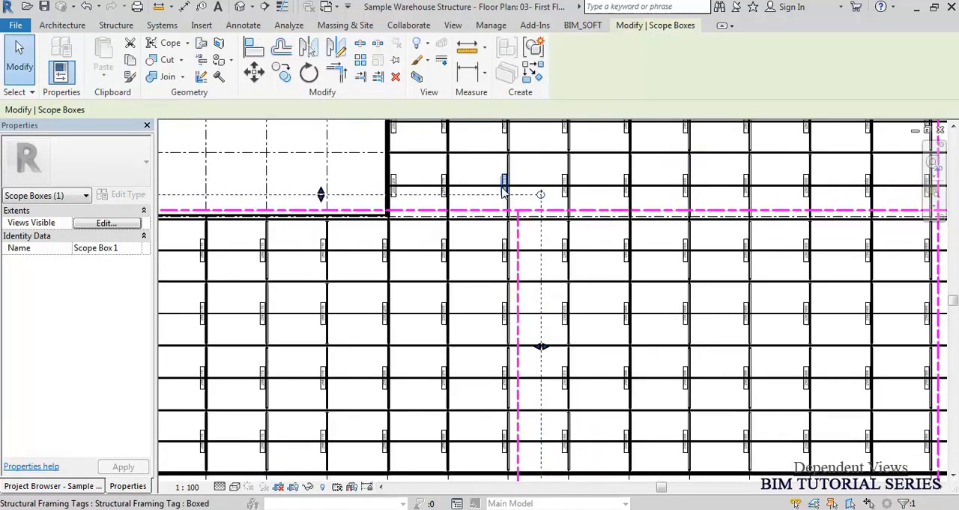
{"action": "scroll", "coordinate": [504, 191], "scroll_direction": "down", "scroll_amount": 3}
{"action": "scroll", "coordinate": [402, 193], "scroll_direction": "up", "scroll_amount": 1}
{"action": "left_click_drag", "start_coordinate": [402, 193], "coordinate": [397, 188]}
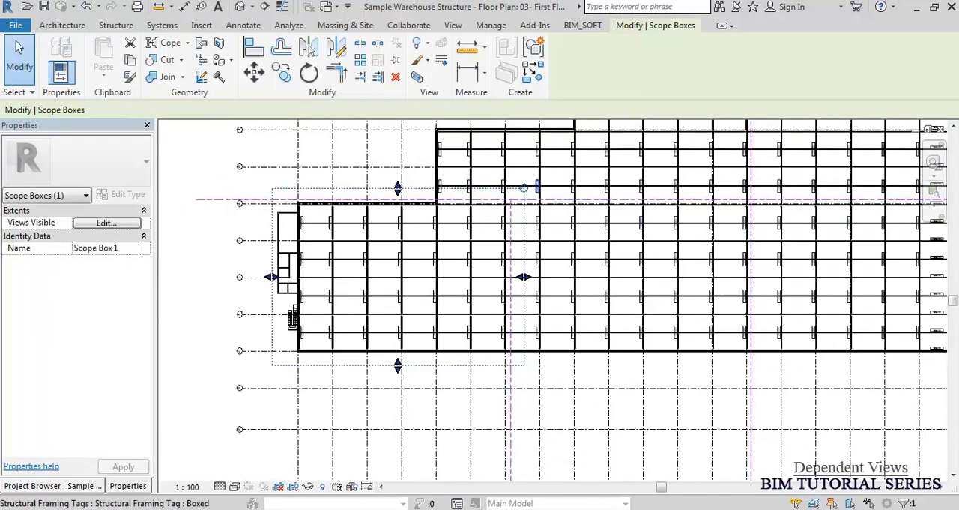
Rename the zone 1 scope box as 1 and deselect it.
{"action": "left_click", "coordinate": [126, 247]}
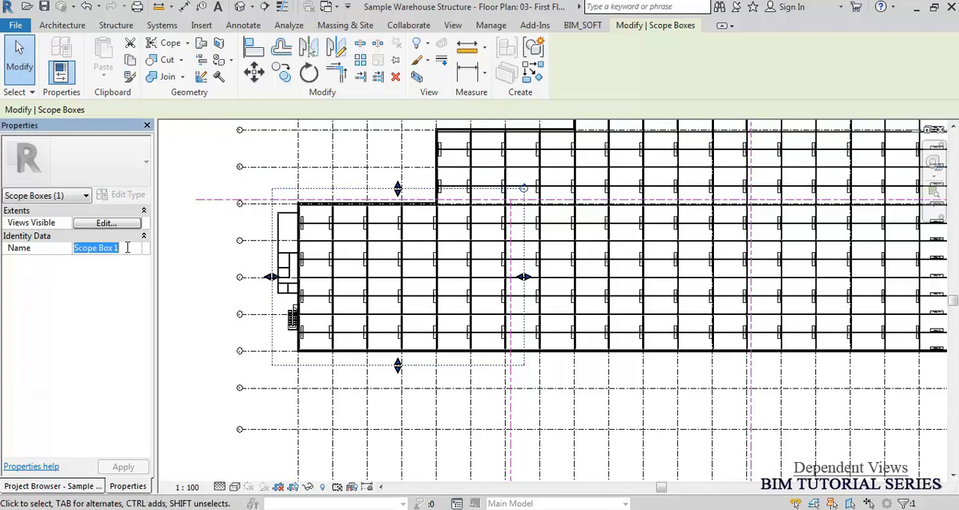
{"action": "type", "text": "1"}
{"action": "left_click", "coordinate": [189, 291]}
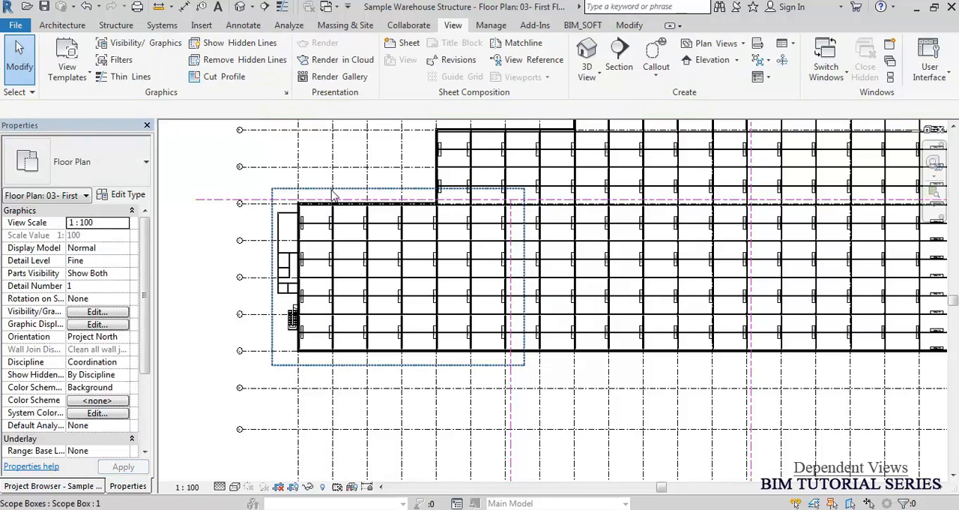
Draw a small trial scope box outside the plan beside zone 1, and undo it.
{"action": "left_click", "coordinate": [781, 61]}
{"action": "left_click", "coordinate": [187, 246]}
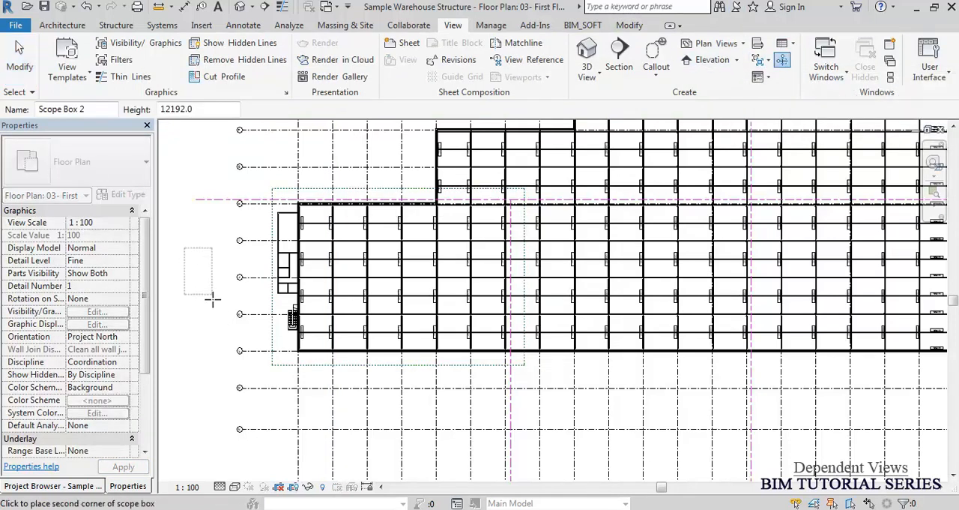
{"action": "left_click", "coordinate": [214, 299]}
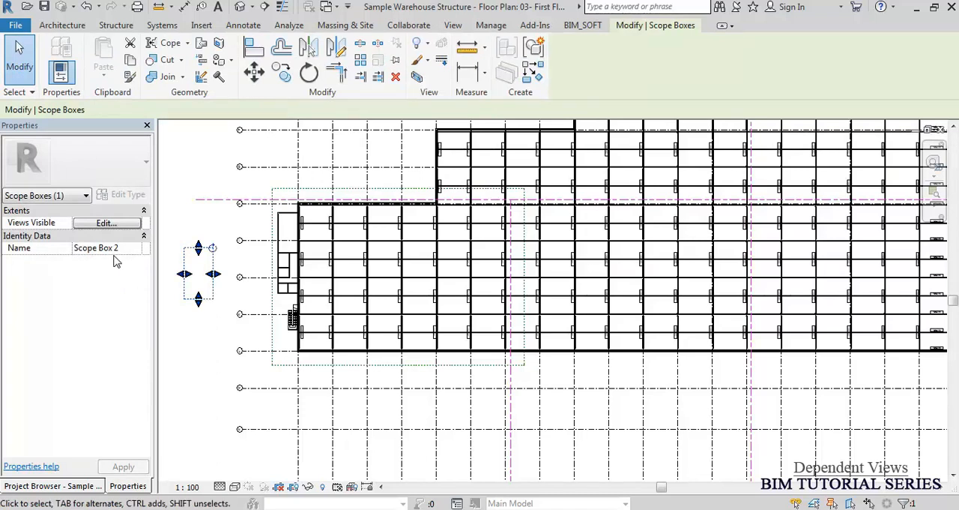
{"action": "key", "text": "ctrl+z"}
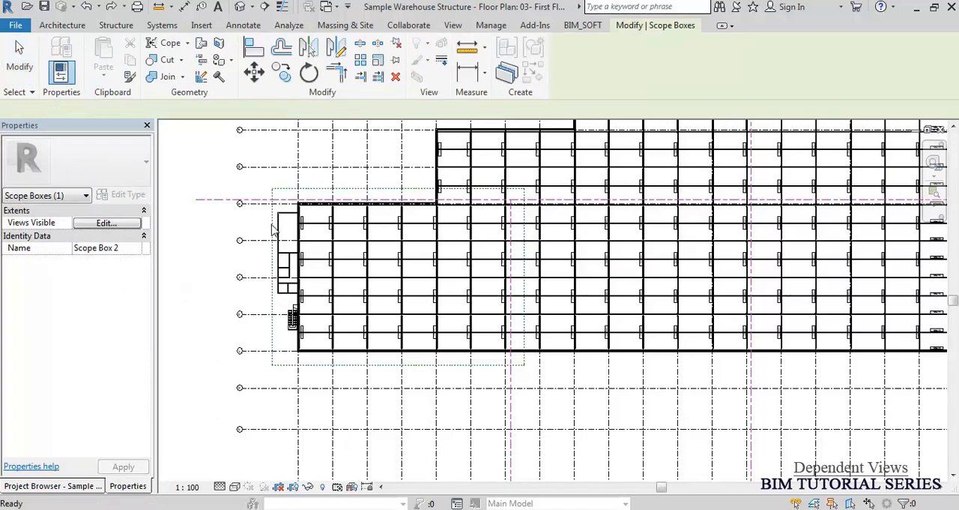
Try copying the zone 1 scope box below the plan and renaming the copy as de.
{"action": "left_click", "coordinate": [275, 232]}
{"action": "left_click", "coordinate": [281, 72]}
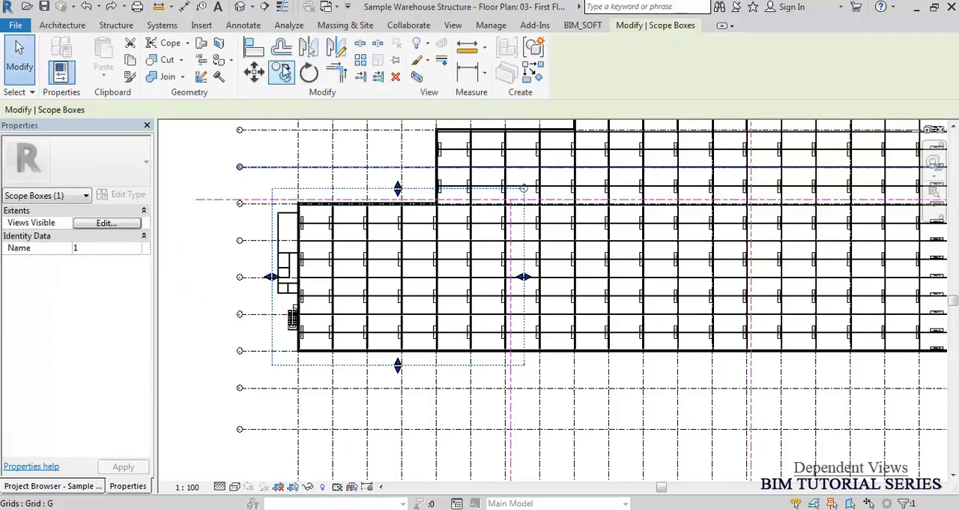
{"action": "left_click", "coordinate": [306, 215]}
{"action": "left_click", "coordinate": [418, 400]}
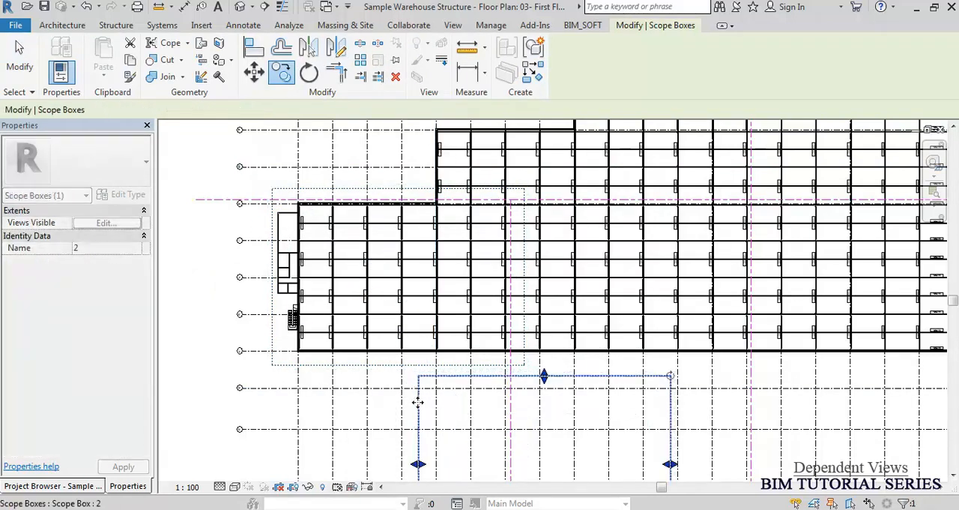
{"action": "left_click", "coordinate": [88, 249]}
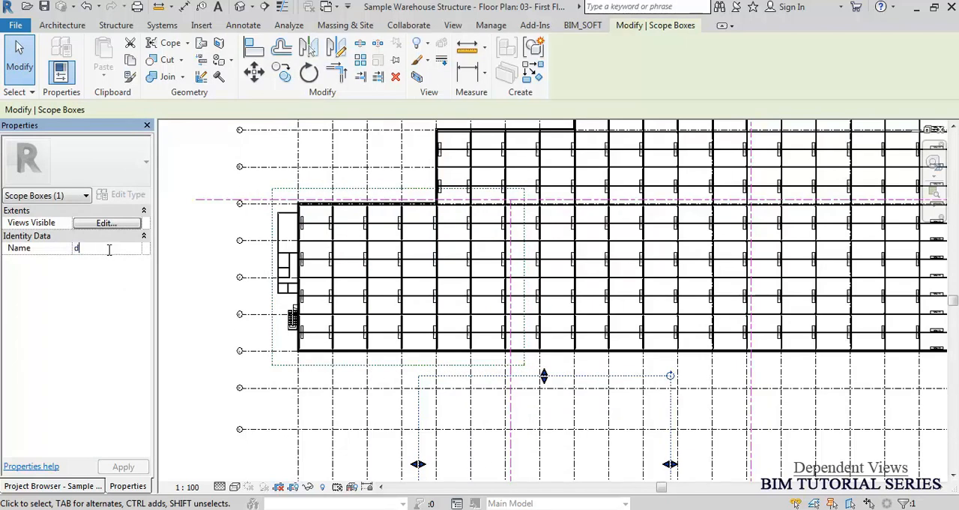
{"action": "type", "text": "de"}
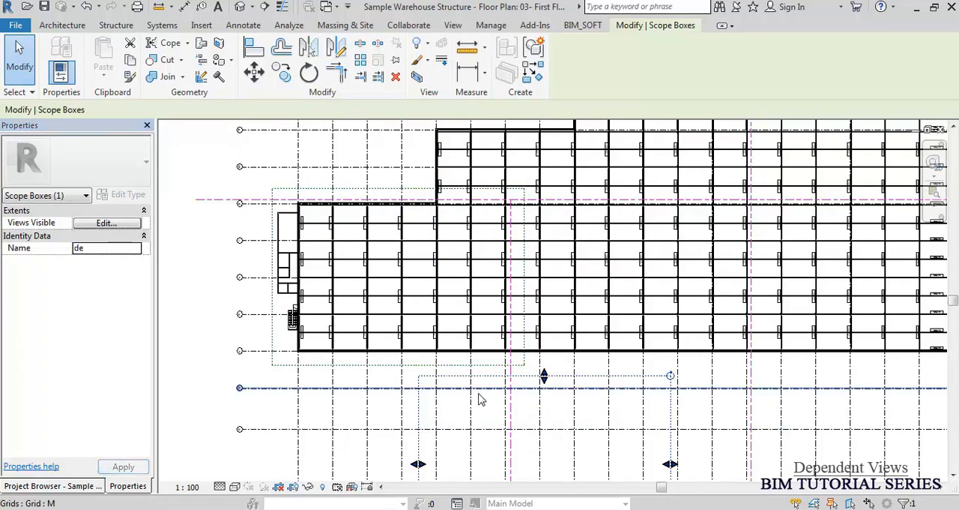
{"action": "left_click", "coordinate": [482, 401]}
{"action": "left_click", "coordinate": [429, 383]}
{"action": "key", "text": "Escape"}
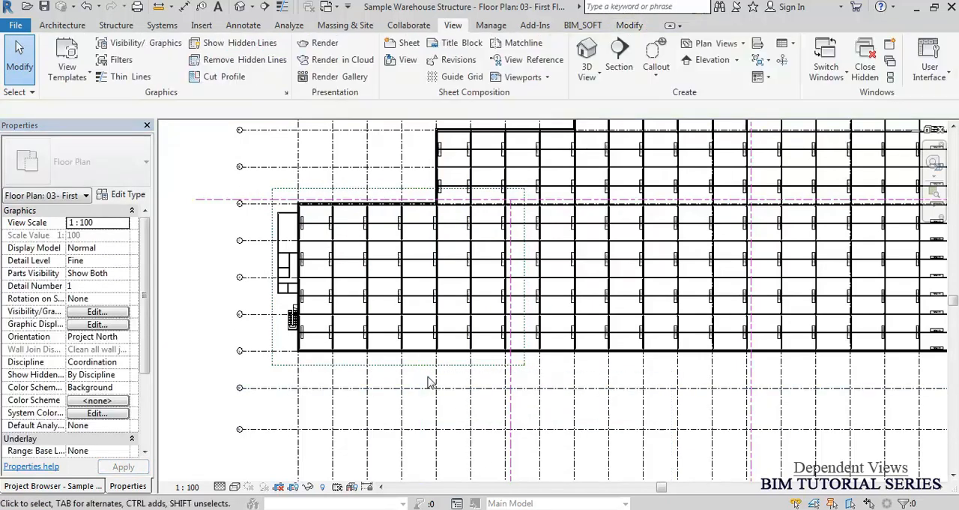
Draw a scope box around zone 2, between the first two vertical matchlines along the plan's lower edge, slightly overlapping the matchlines around it.
{"action": "scroll", "coordinate": [622, 199], "scroll_direction": "up", "scroll_amount": 3}
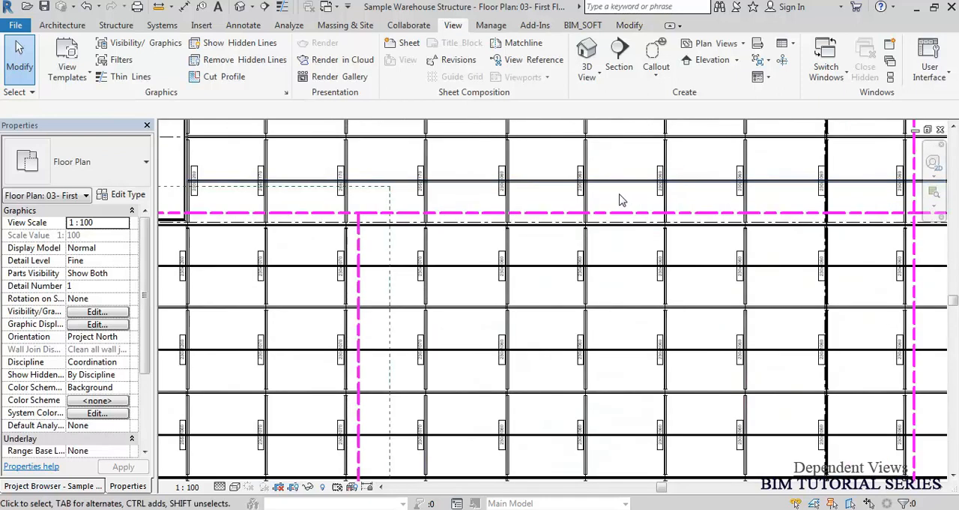
{"action": "left_click", "coordinate": [782, 60]}
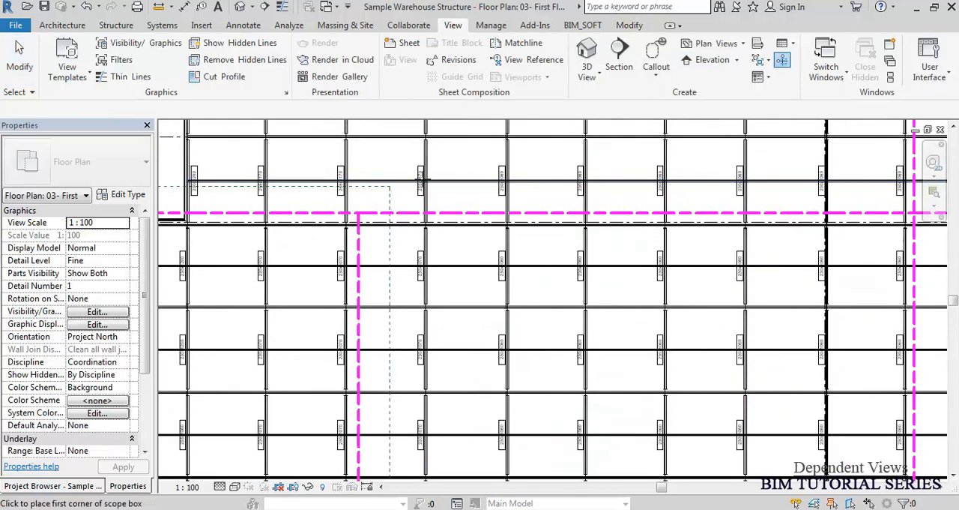
{"action": "left_click", "coordinate": [308, 186]}
{"action": "scroll", "coordinate": [390, 203], "scroll_direction": "down", "scroll_amount": 3}
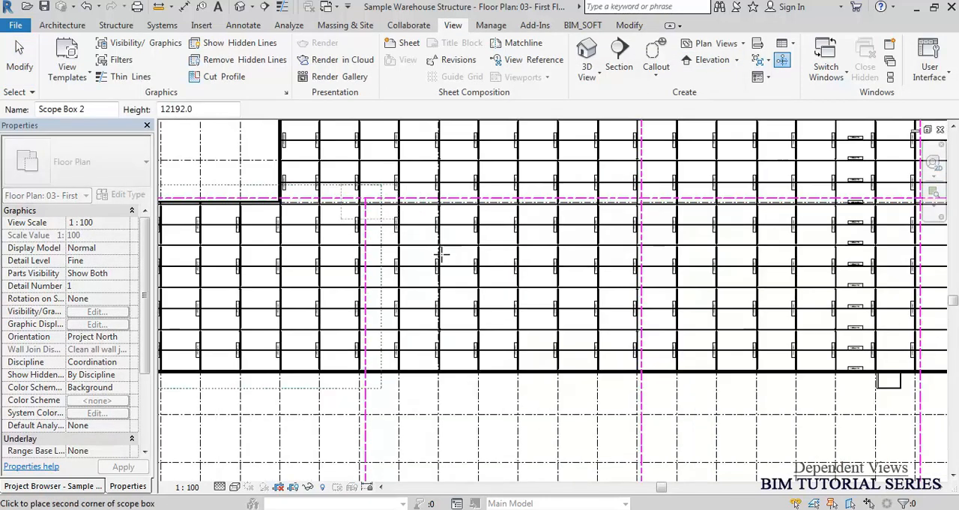
{"action": "scroll", "coordinate": [646, 390], "scroll_direction": "up", "scroll_amount": 2}
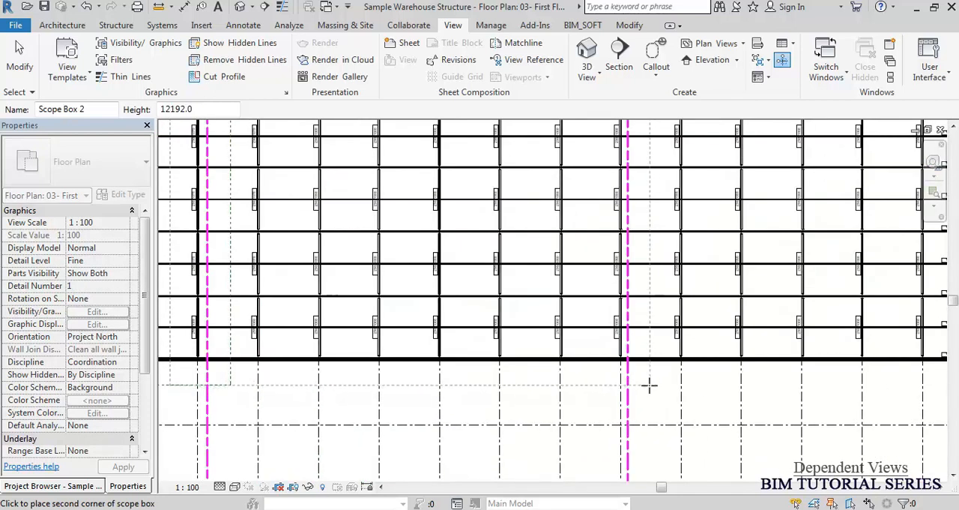
{"action": "left_click", "coordinate": [661, 390]}
{"action": "key", "text": "Escape"}
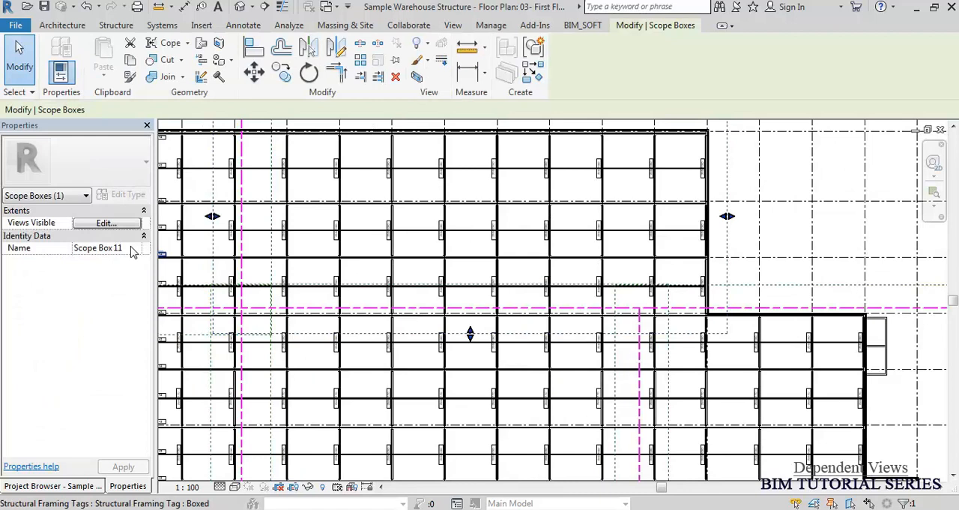
Rename the scope box around the plan's upper-right zone as 11 and deselect it.
{"action": "left_click", "coordinate": [131, 247]}
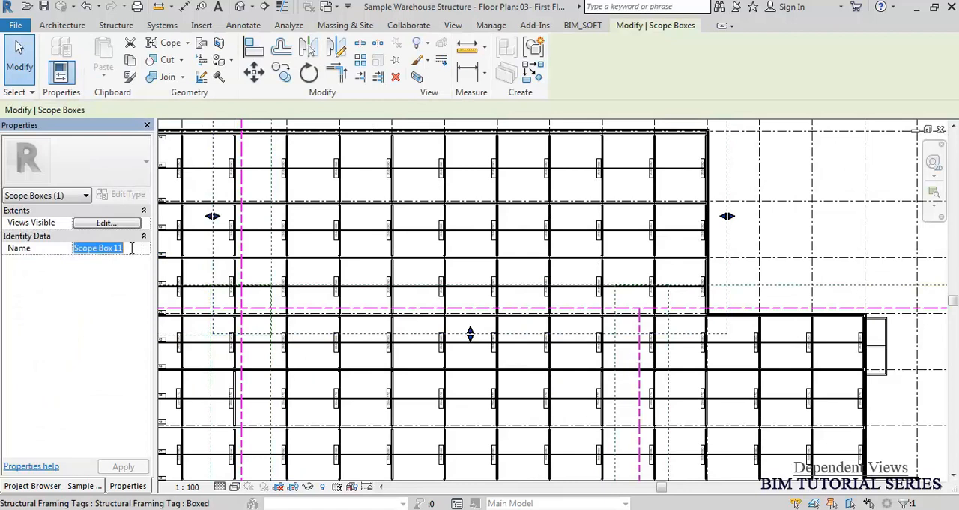
{"action": "type", "text": "11"}
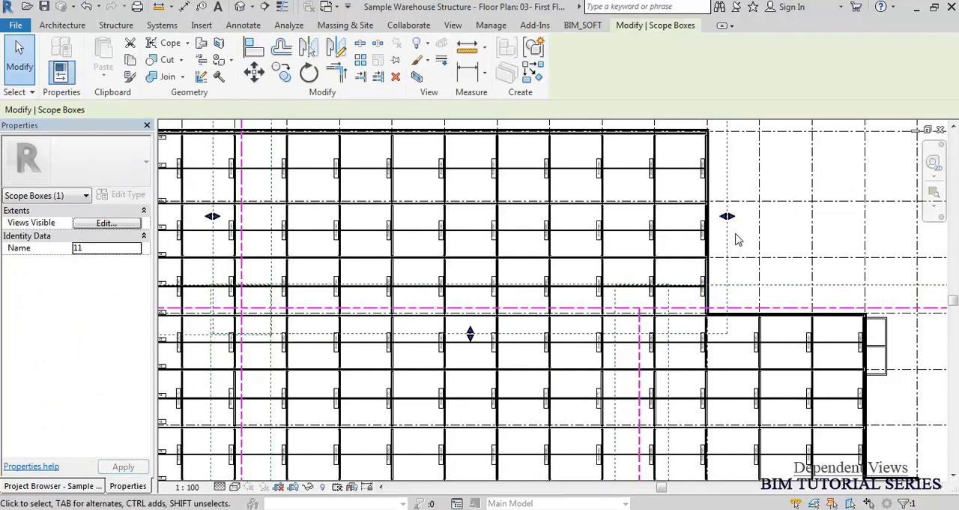
{"action": "scroll", "coordinate": [735, 236], "scroll_direction": "down", "scroll_amount": 1}
{"action": "scroll", "coordinate": [736, 239], "scroll_direction": "down", "scroll_amount": 4}
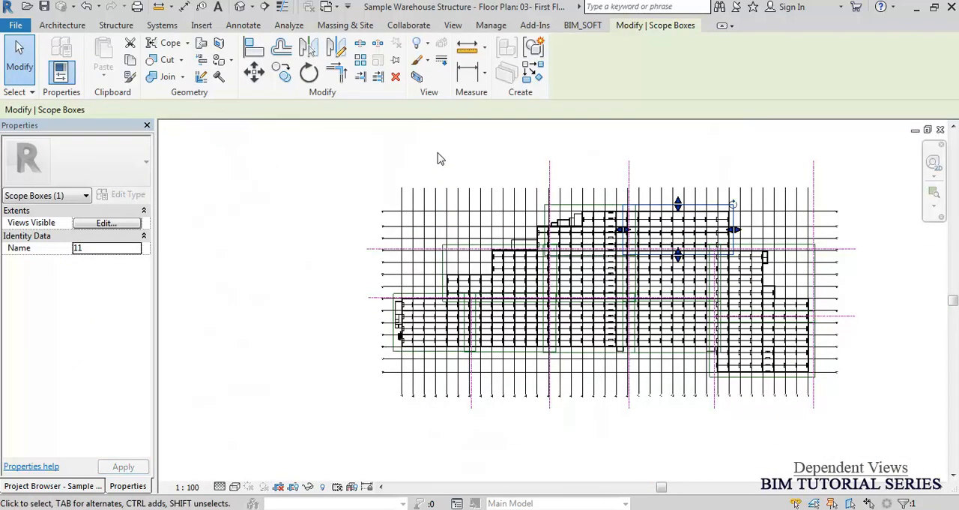
{"action": "left_click", "coordinate": [442, 156]}
{"action": "middle_click", "coordinate": [448, 160]}
{"action": "middle_click", "coordinate": [448, 160]}
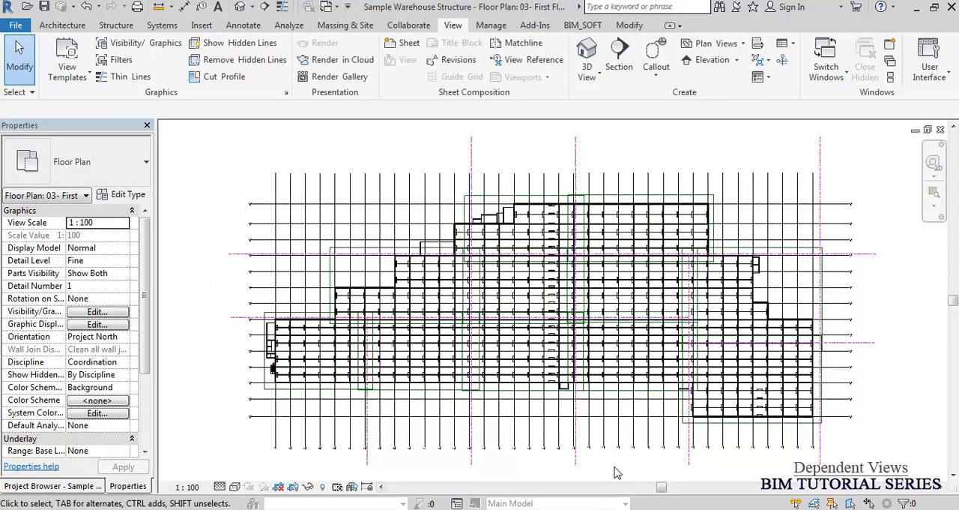
Duplicate the 03- First Floor plan twice as a dependent view, and widen the project browser to fit the view names.
{"action": "left_click", "coordinate": [65, 485]}
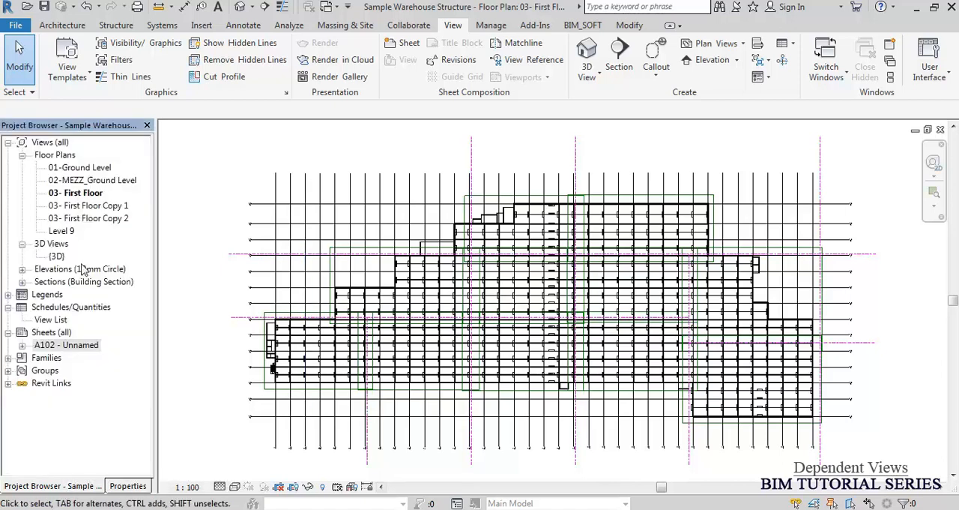
{"action": "right_click", "coordinate": [83, 195]}
{"action": "mouse_move", "coordinate": [150, 304]}
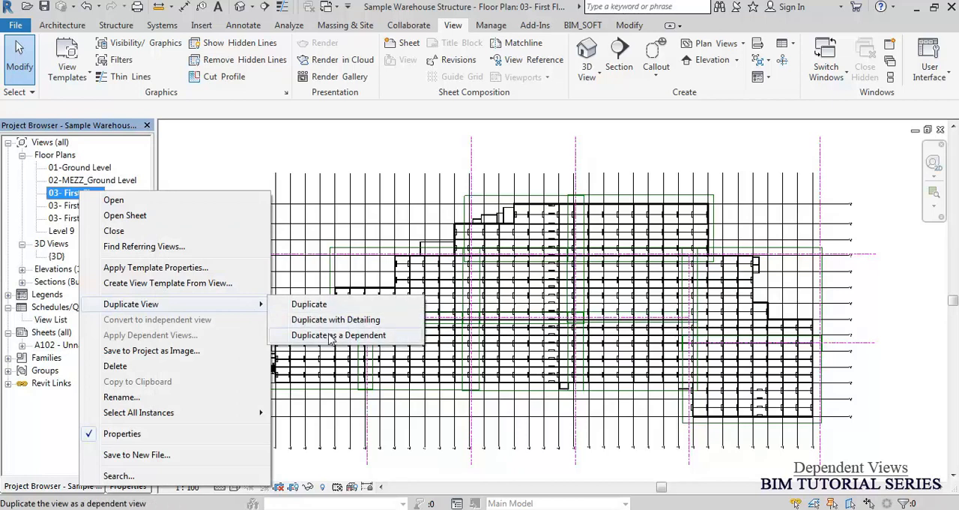
{"action": "left_click", "coordinate": [330, 335]}
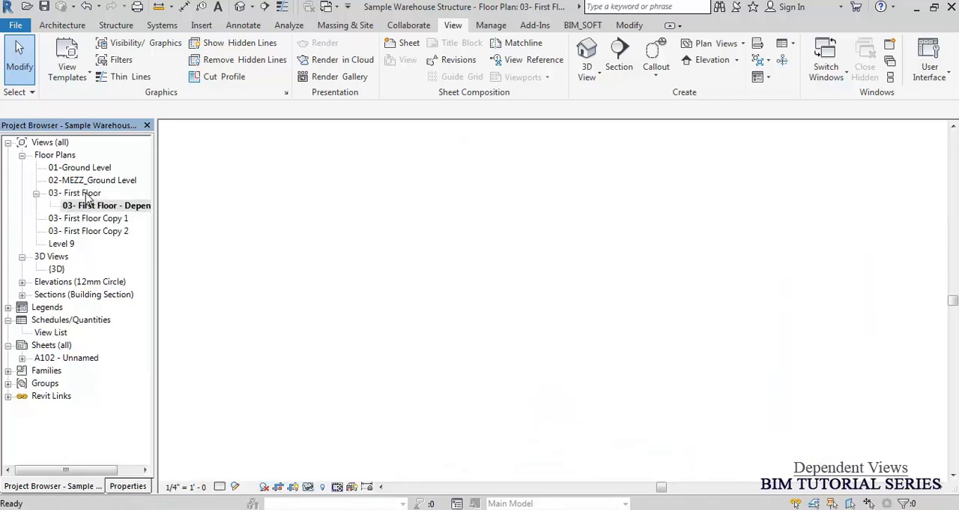
{"action": "right_click", "coordinate": [89, 194]}
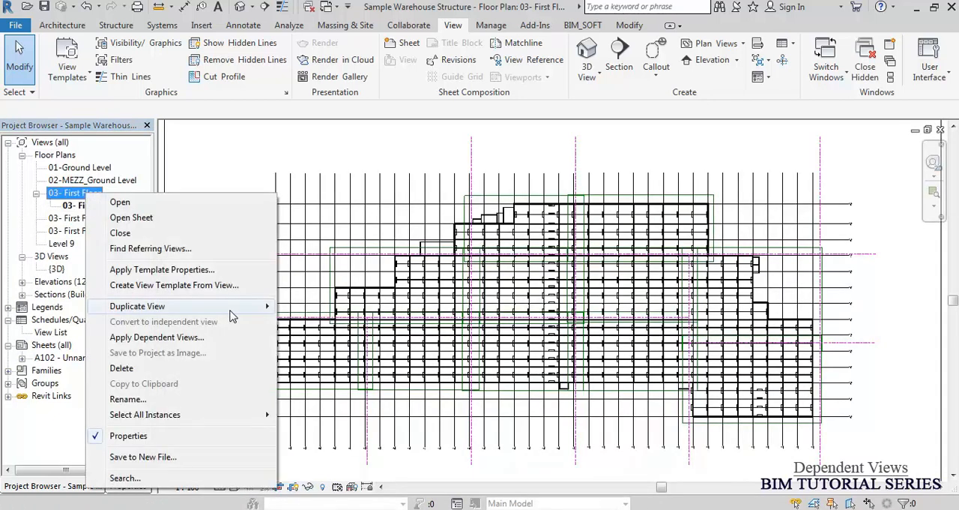
{"action": "left_click", "coordinate": [339, 338]}
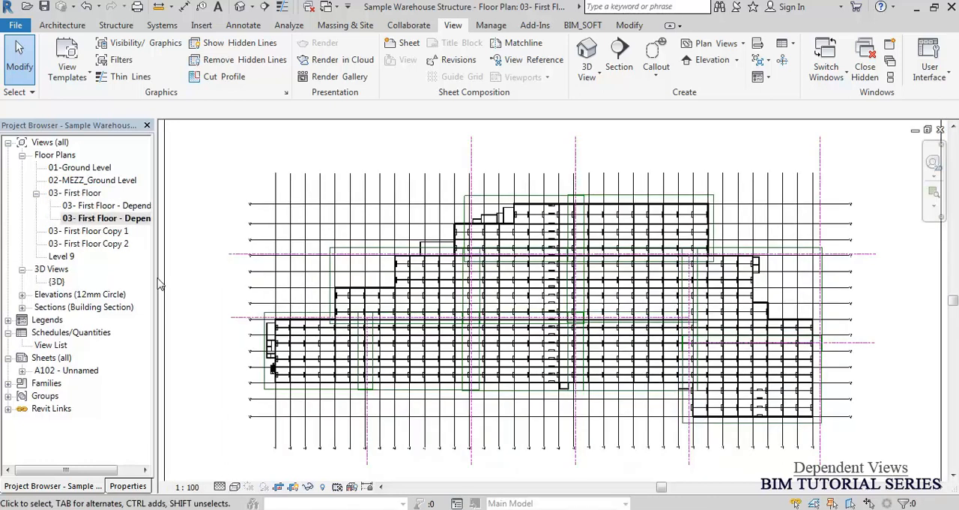
{"action": "left_click_drag", "start_coordinate": [155, 278], "coordinate": [201, 277]}
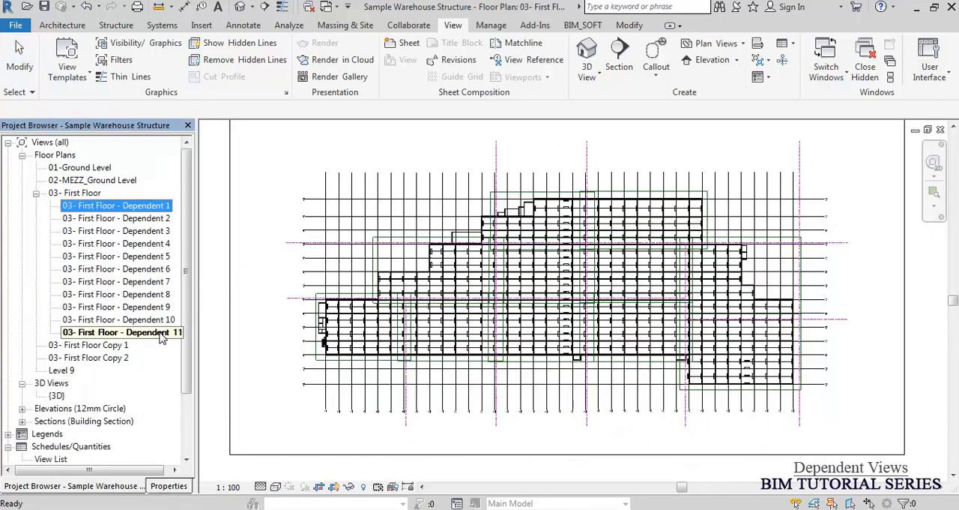
{"action": "left_click", "coordinate": [160, 334], "text": "shift"}
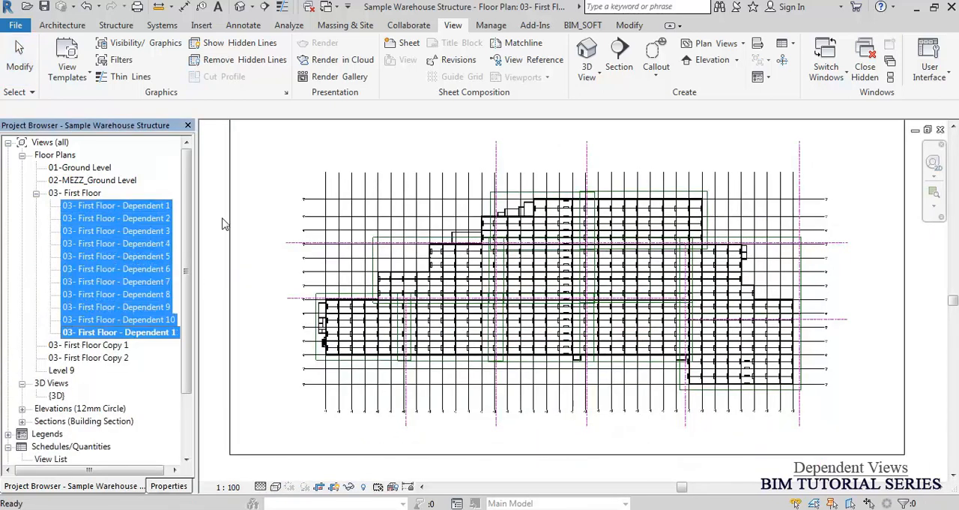
{"action": "left_click", "coordinate": [243, 171]}
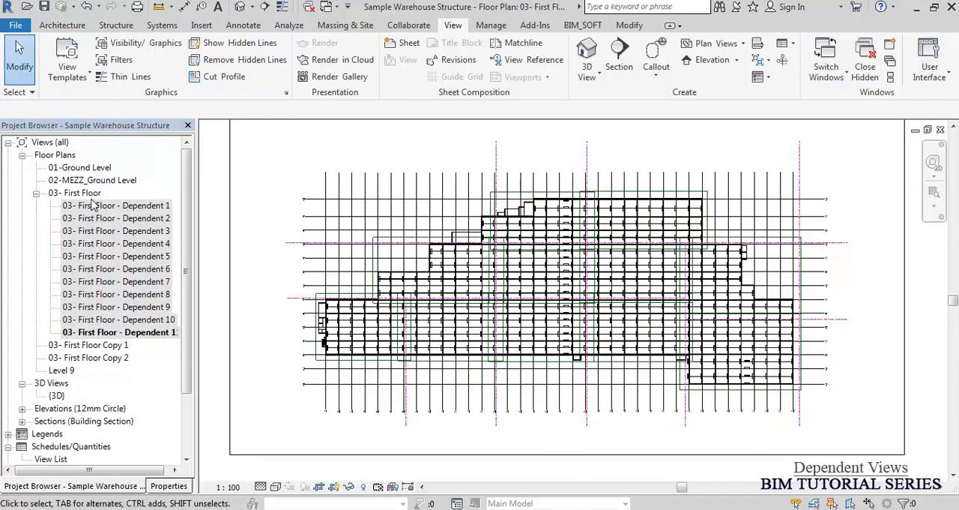
{"action": "left_click", "coordinate": [91, 193]}
{"action": "left_click", "coordinate": [281, 160]}
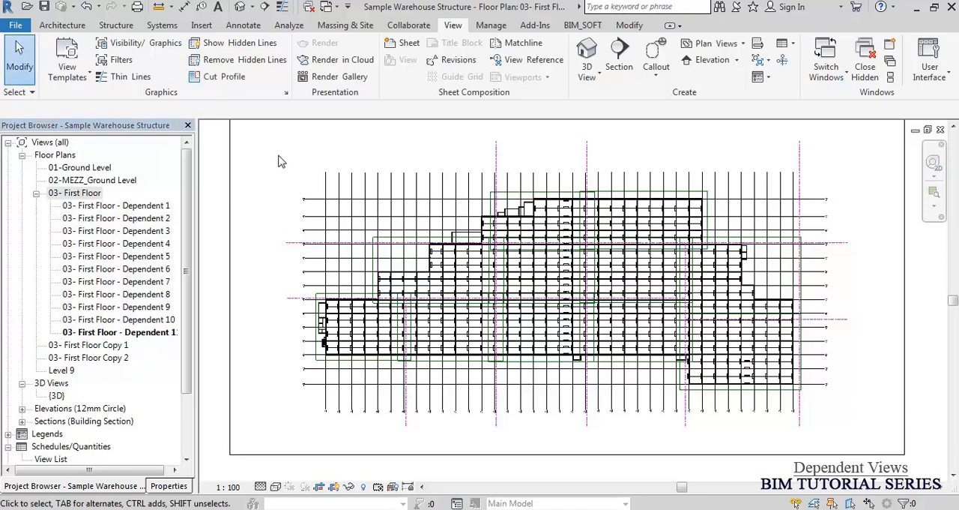
Rename the dependent view 03- First Floor - Dependent 1 as Part 1.
{"action": "left_click", "coordinate": [143, 207]}
{"action": "key", "text": "F2"}
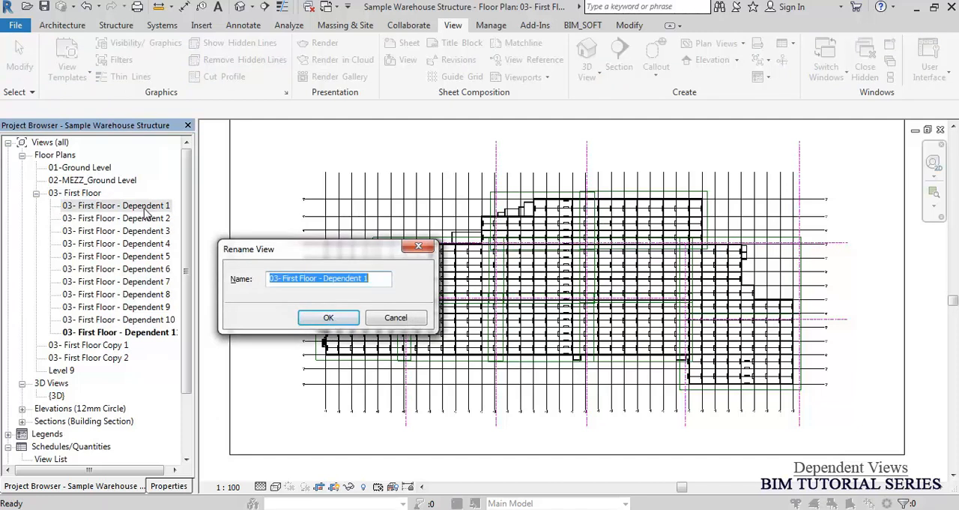
{"action": "type", "text": "1"}
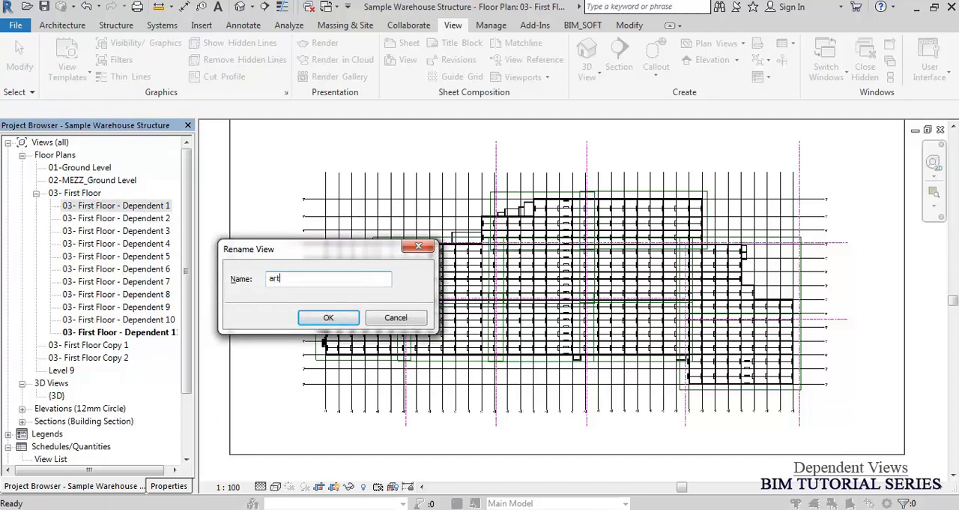
{"action": "key", "text": "BackSpace"}
{"action": "key", "text": "BackSpace"}
{"action": "type", "text": "P"}
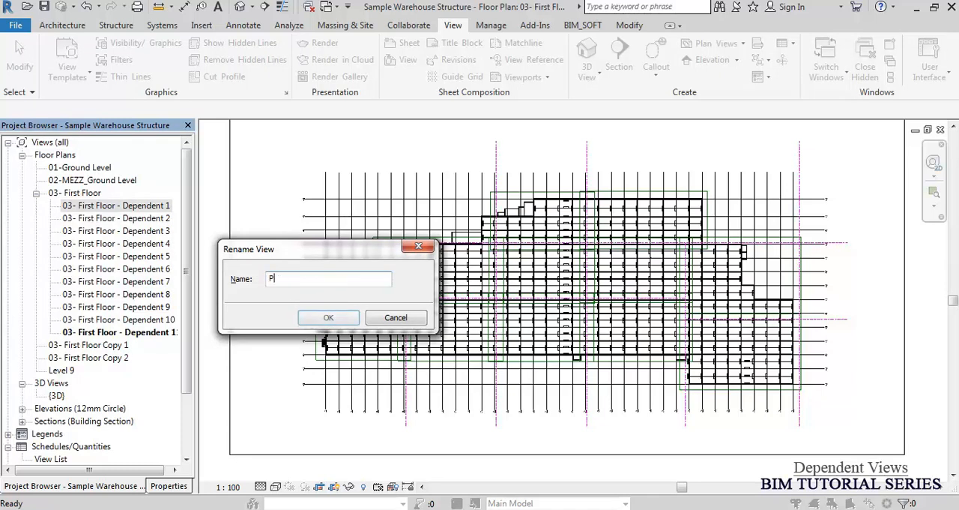
{"action": "type", "text": "art 1"}
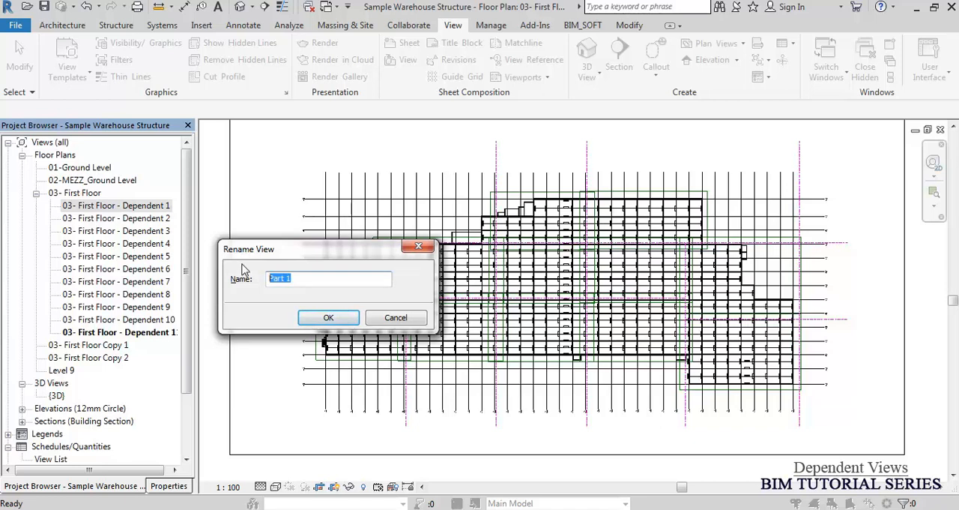
{"action": "left_click", "coordinate": [327, 317]}
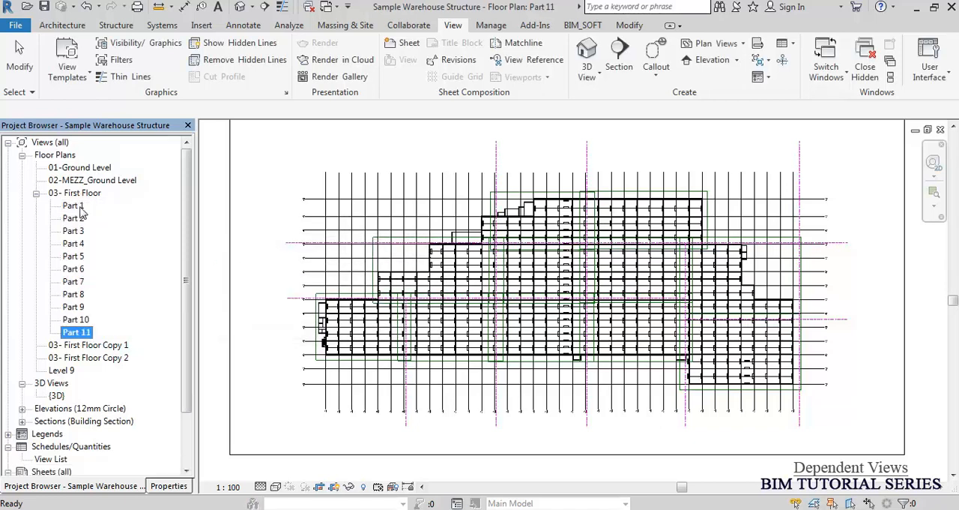
{"action": "left_click", "coordinate": [78, 207], "text": "shift"}
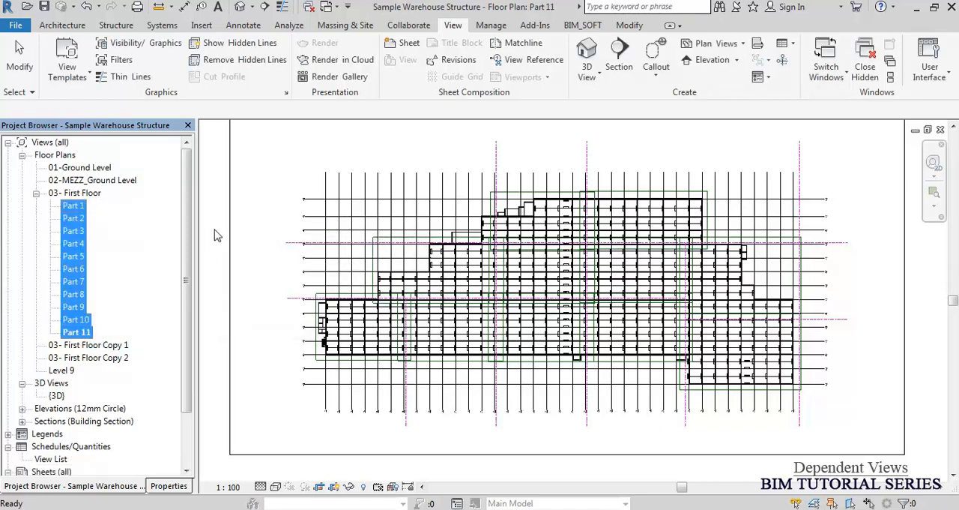
{"action": "left_click", "coordinate": [275, 237]}
{"action": "middle_click", "coordinate": [302, 228]}
{"action": "middle_click", "coordinate": [303, 229]}
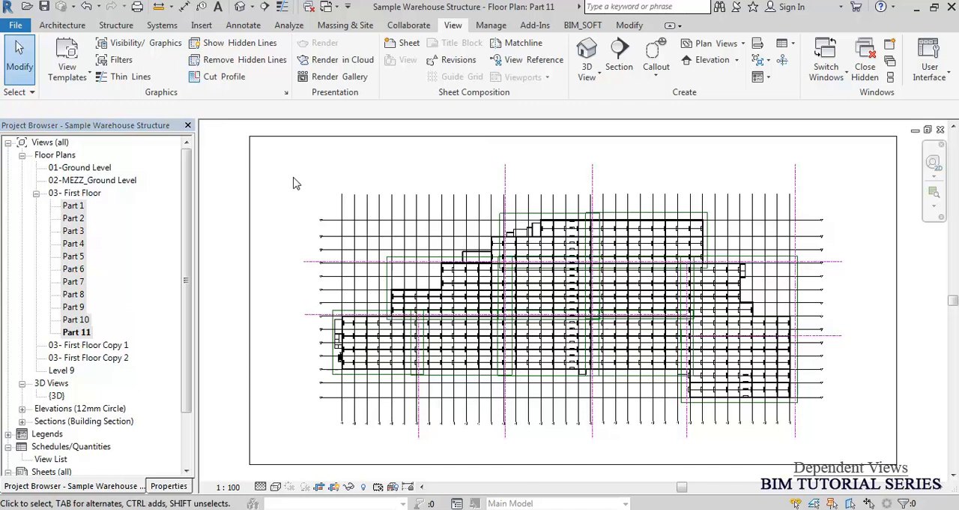
{"action": "scroll", "coordinate": [463, 324], "scroll_direction": "up", "scroll_amount": 3}
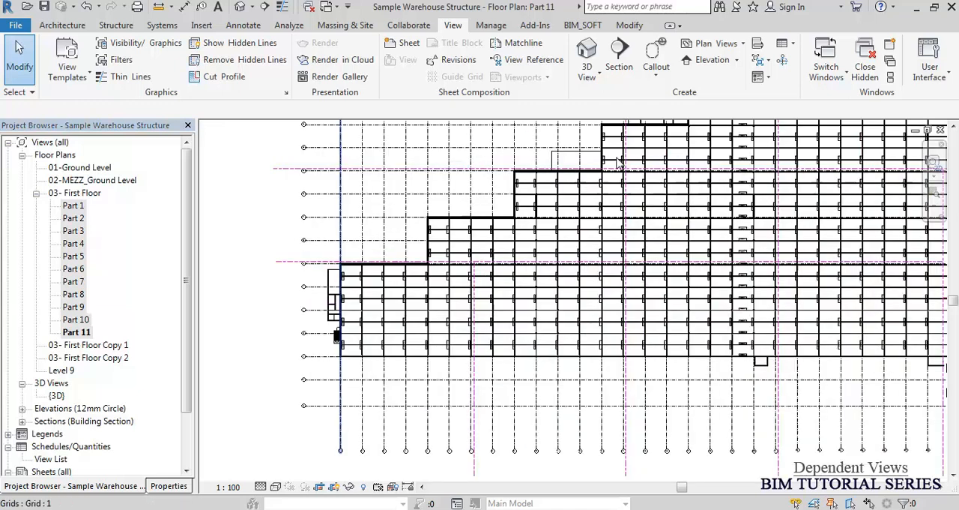
{"action": "scroll", "coordinate": [536, 225], "scroll_direction": "up", "scroll_amount": 1}
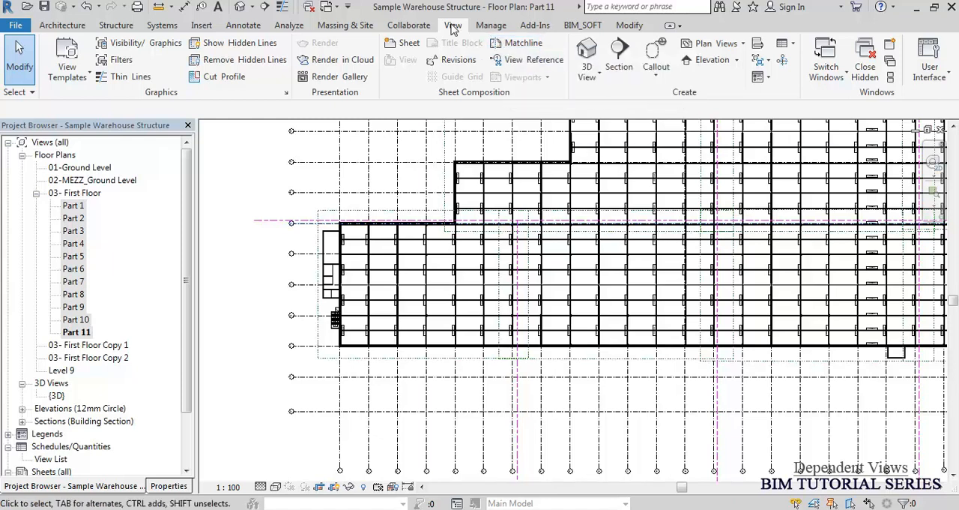
Place three view references around the first junction of the lower horizontal matchline: one above-left, one below-left and one below-right.
{"action": "left_click", "coordinate": [529, 60]}
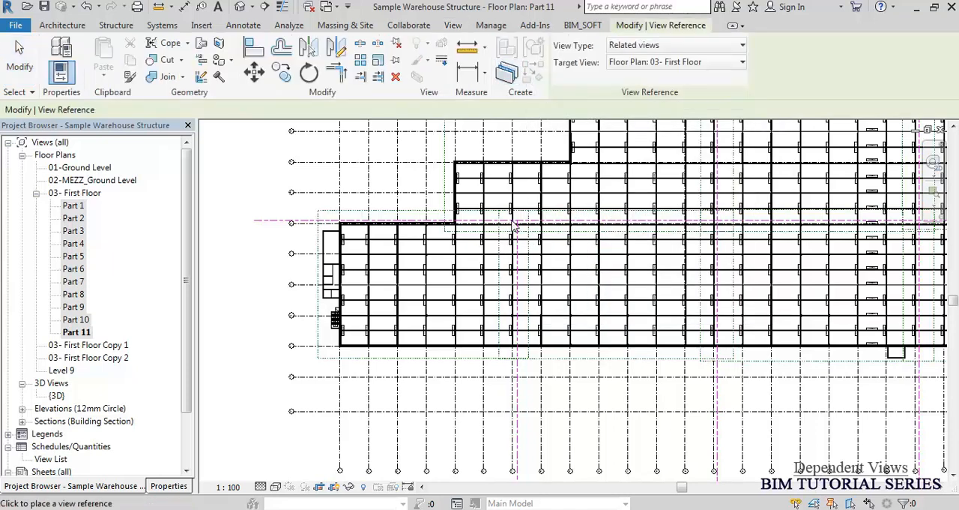
{"action": "scroll", "coordinate": [512, 228], "scroll_direction": "up", "scroll_amount": 6}
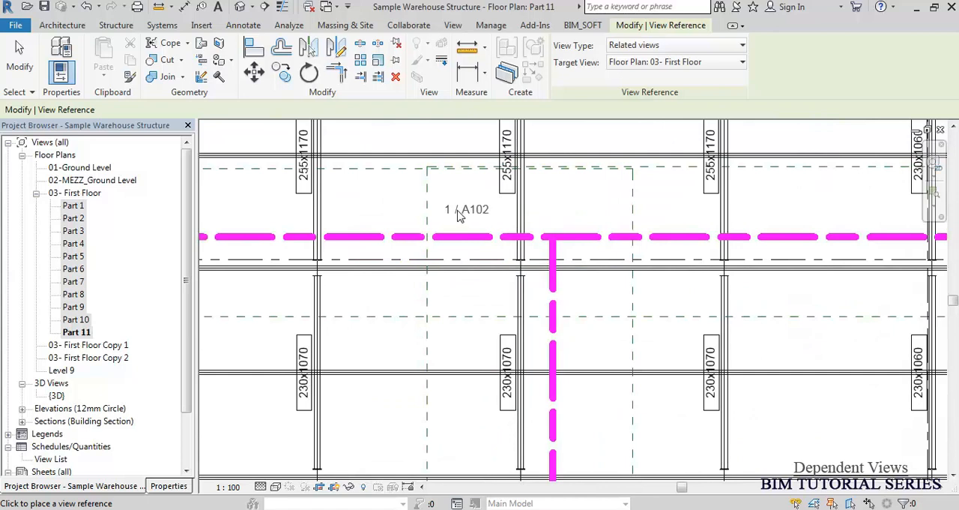
{"action": "left_click", "coordinate": [459, 218]}
{"action": "left_click", "coordinate": [460, 297]}
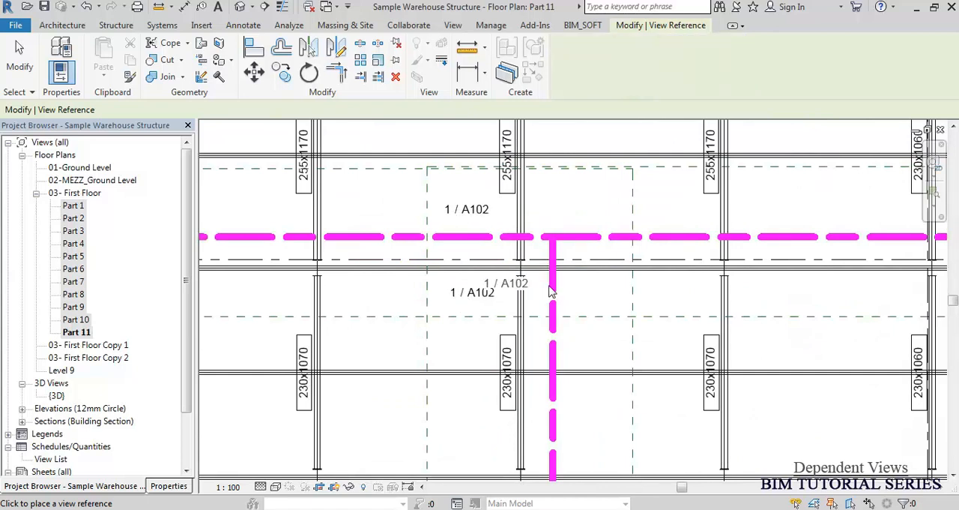
{"action": "left_click", "coordinate": [589, 293]}
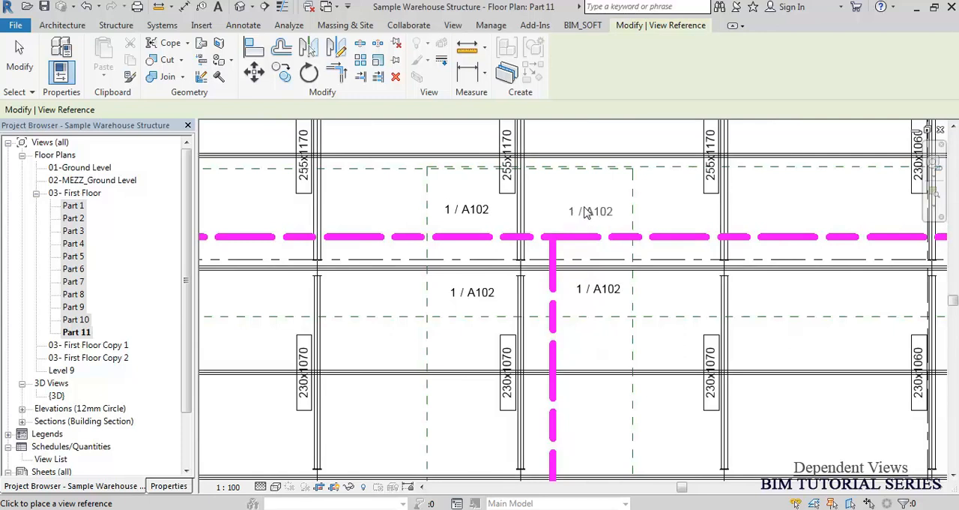
Place four view references around the next crossing on the lower horizontal matchline, one in each quadrant.
{"action": "scroll", "coordinate": [510, 255], "scroll_direction": "down", "scroll_amount": 3}
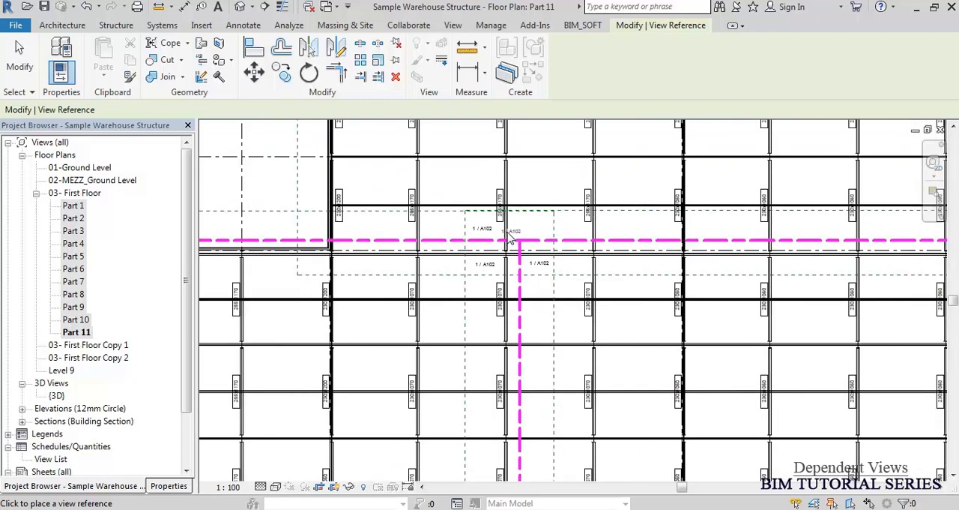
{"action": "scroll", "coordinate": [480, 263], "scroll_direction": "down", "scroll_amount": 2}
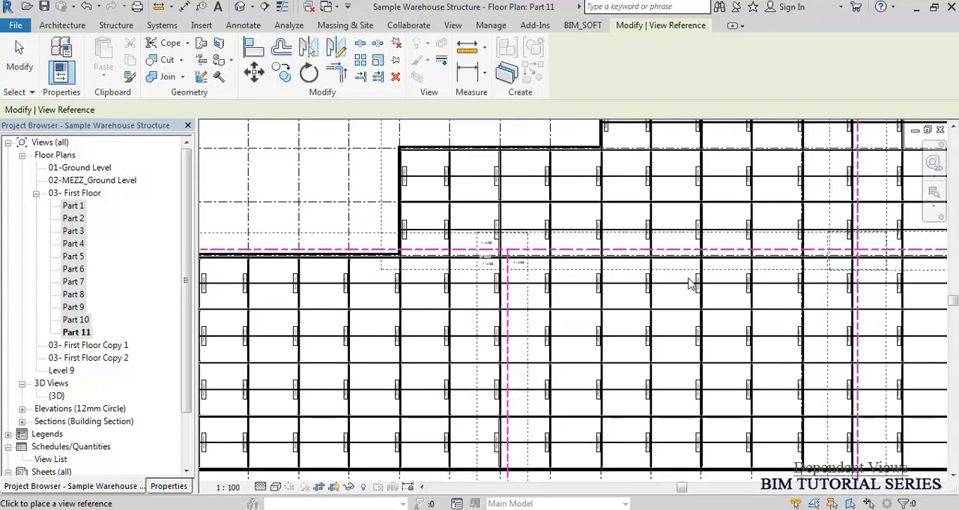
{"action": "scroll", "coordinate": [869, 262], "scroll_direction": "up", "scroll_amount": 5}
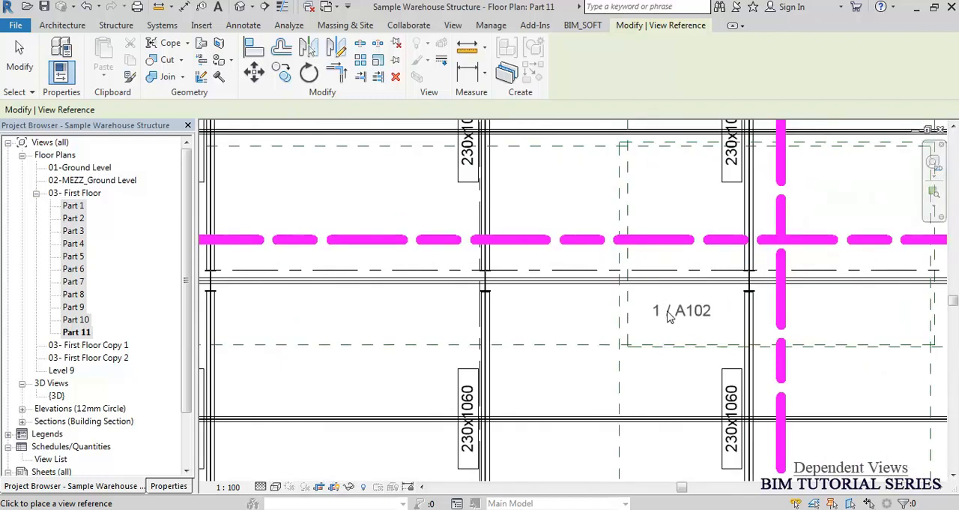
{"action": "left_click", "coordinate": [676, 310]}
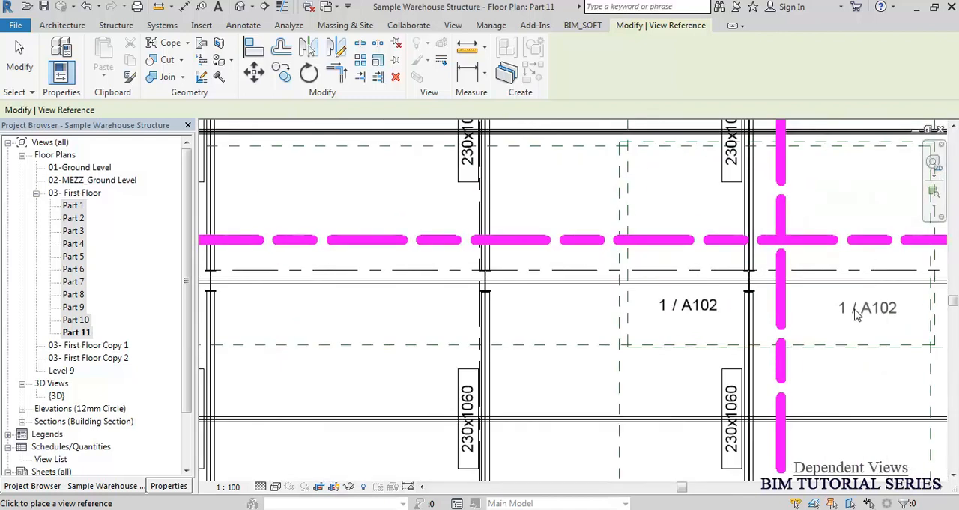
{"action": "left_click", "coordinate": [854, 309]}
{"action": "middle_click_drag", "start_coordinate": [780, 286], "coordinate": [493, 307]}
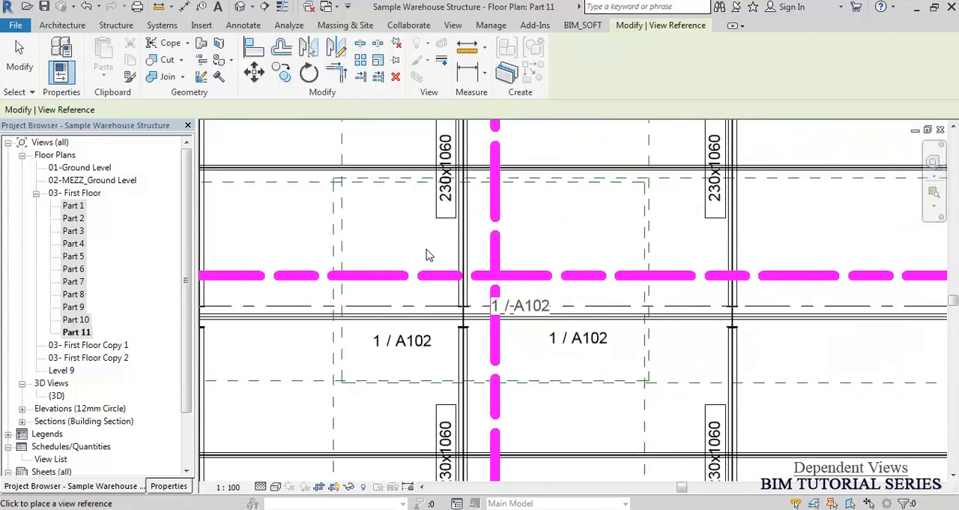
{"action": "left_click", "coordinate": [383, 236]}
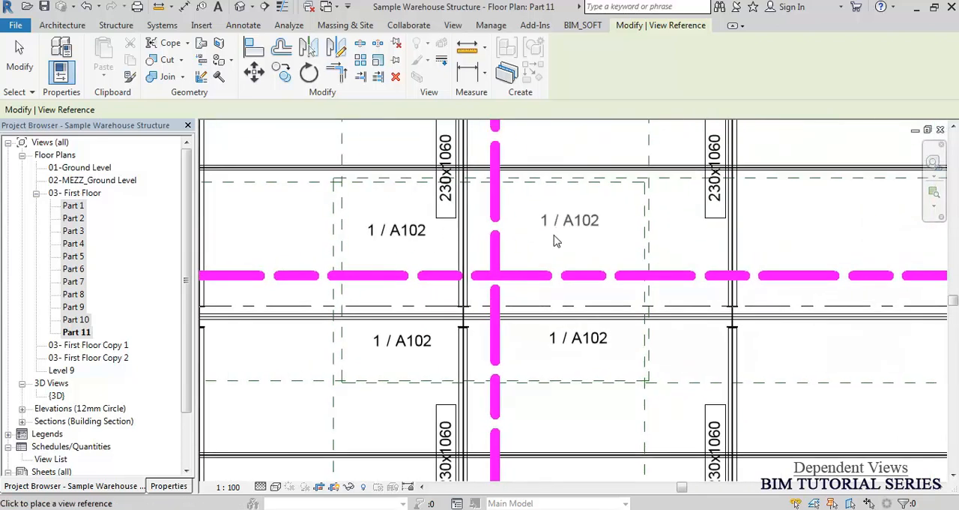
{"action": "left_click", "coordinate": [553, 238]}
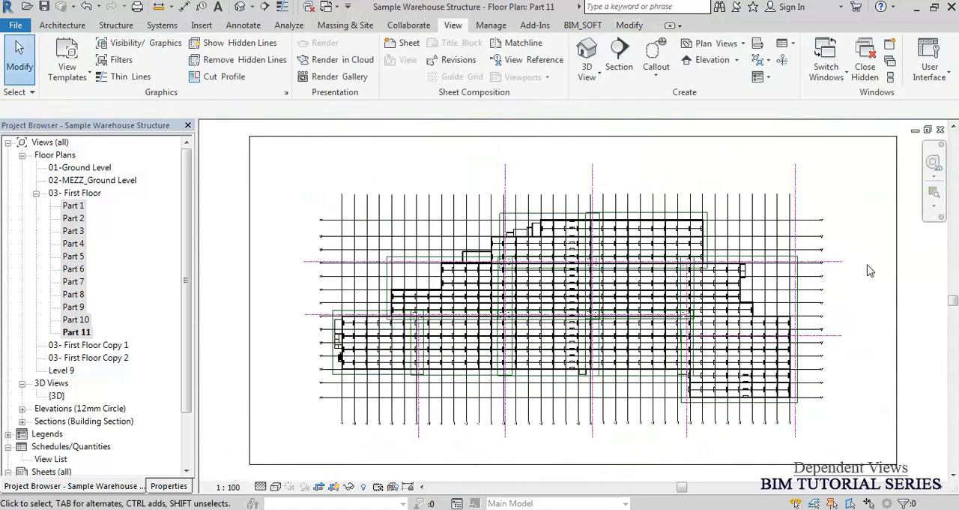
Examine the view references placed around the junctions and crossings along the lower horizontal matchline.
{"action": "scroll", "coordinate": [431, 314], "scroll_direction": "up", "scroll_amount": 4}
{"action": "scroll", "coordinate": [431, 315], "scroll_direction": "up", "scroll_amount": 5}
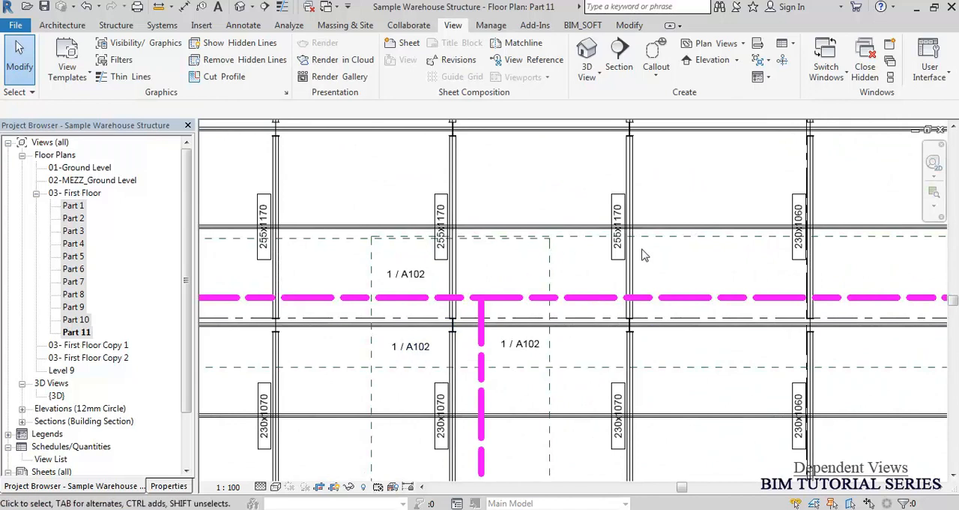
{"action": "scroll", "coordinate": [648, 255], "scroll_direction": "down", "scroll_amount": 3}
{"action": "scroll", "coordinate": [486, 260], "scroll_direction": "up", "scroll_amount": 1}
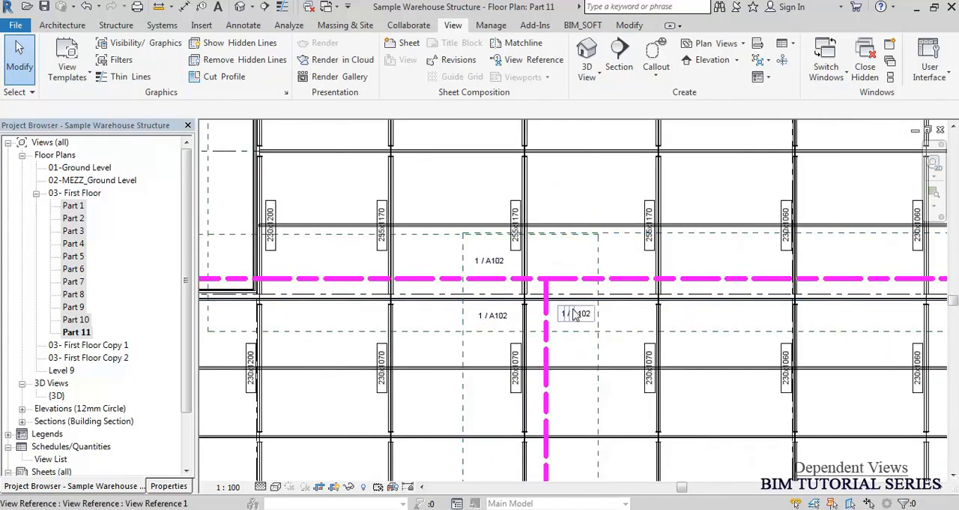
{"action": "scroll", "coordinate": [583, 308], "scroll_direction": "down", "scroll_amount": 4}
{"action": "middle_click_drag", "start_coordinate": [524, 314], "coordinate": [316, 329]}
{"action": "scroll", "coordinate": [525, 315], "scroll_direction": "up", "scroll_amount": 3}
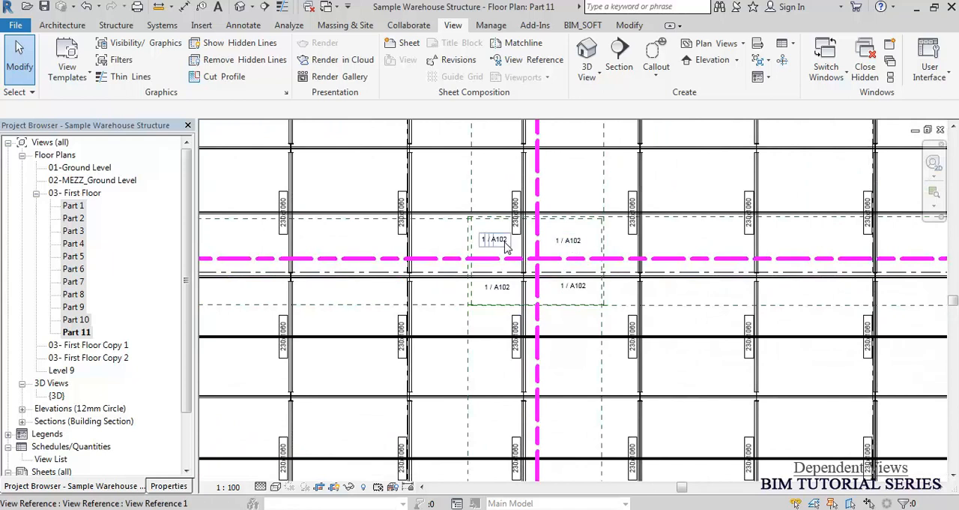
{"action": "scroll", "coordinate": [506, 247], "scroll_direction": "down", "scroll_amount": 8}
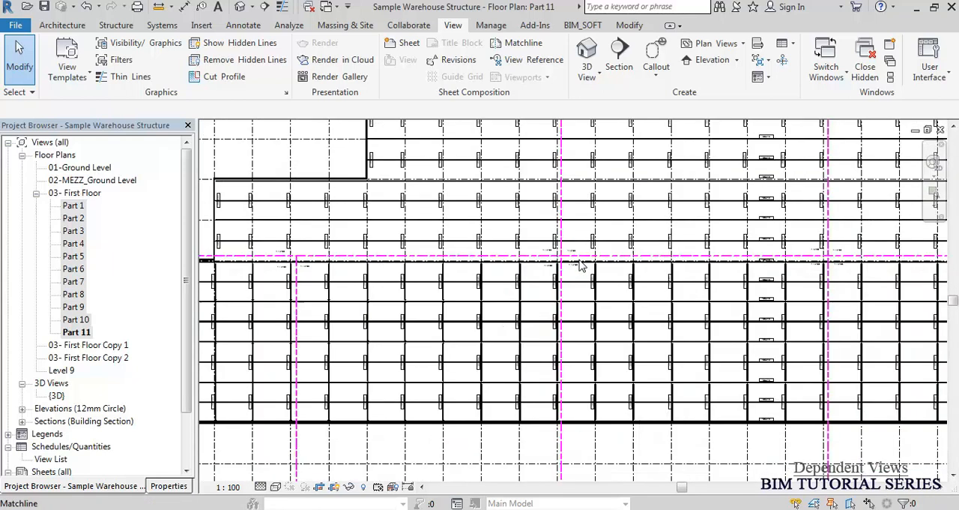
Set the view reference below-left of the first matchline junction to target Floor Plan: Part 1, keeping the Related views type.
{"action": "scroll", "coordinate": [458, 267], "scroll_direction": "up", "scroll_amount": 5}
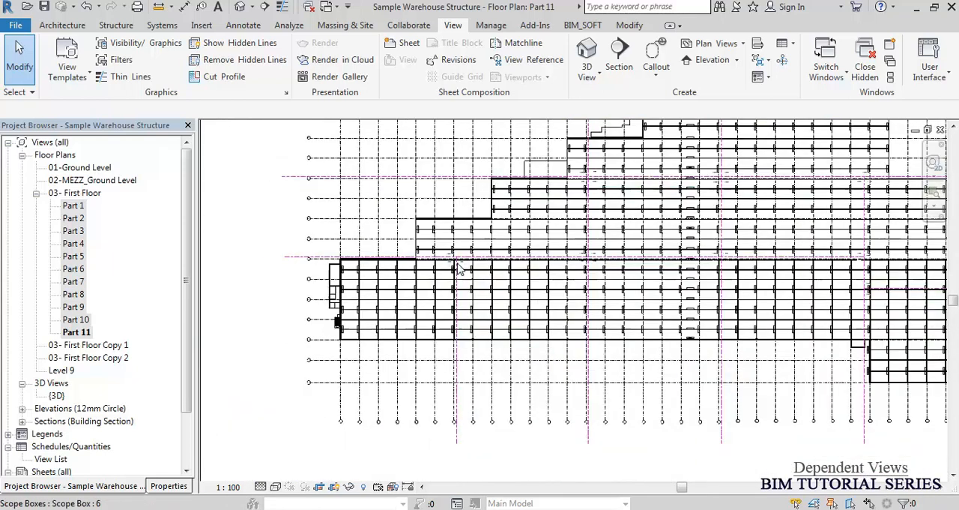
{"action": "scroll", "coordinate": [430, 258], "scroll_direction": "up", "scroll_amount": 6}
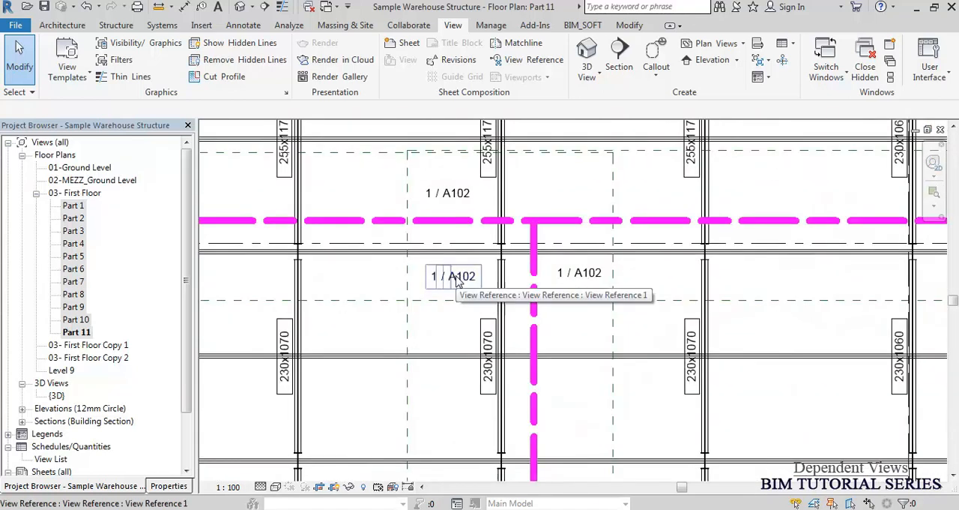
{"action": "left_click", "coordinate": [455, 278]}
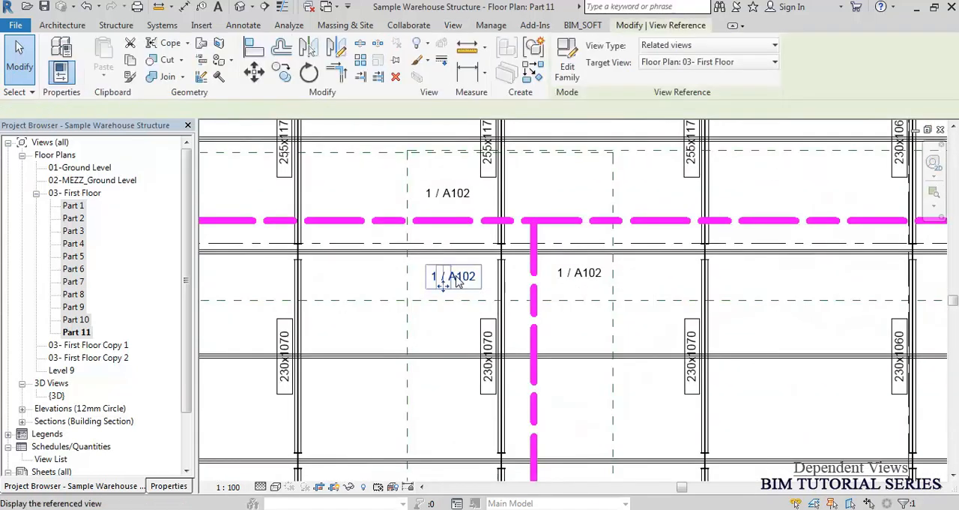
{"action": "left_click", "coordinate": [674, 46]}
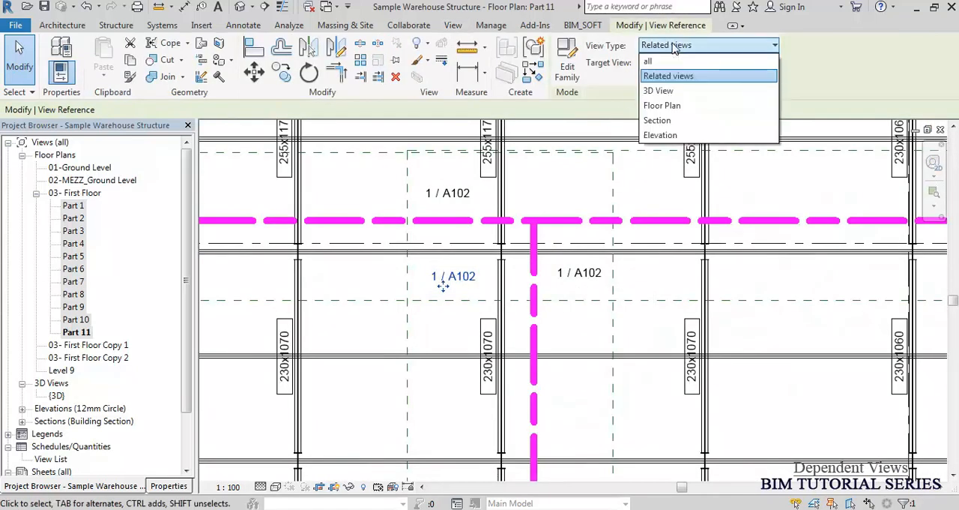
{"action": "left_click", "coordinate": [674, 48]}
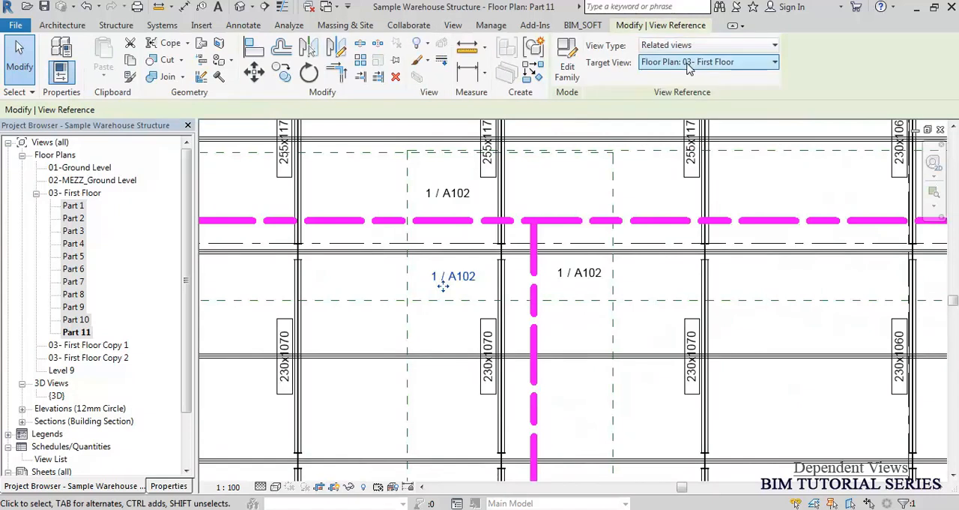
{"action": "left_click", "coordinate": [691, 66]}
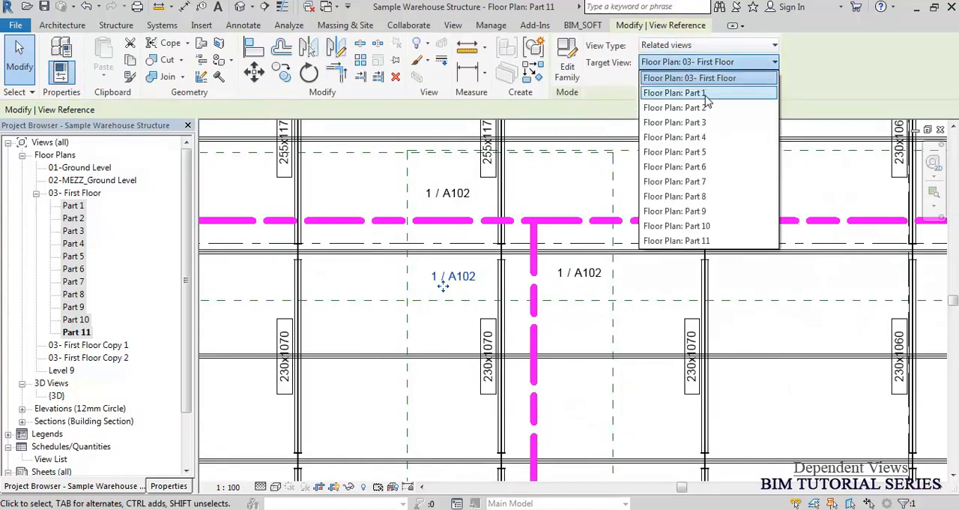
{"action": "left_click", "coordinate": [706, 93]}
Set the view reference below-right of the first matchline junction to target Floor Plan: Part 2.
{"action": "left_click", "coordinate": [571, 275]}
{"action": "left_click", "coordinate": [701, 67]}
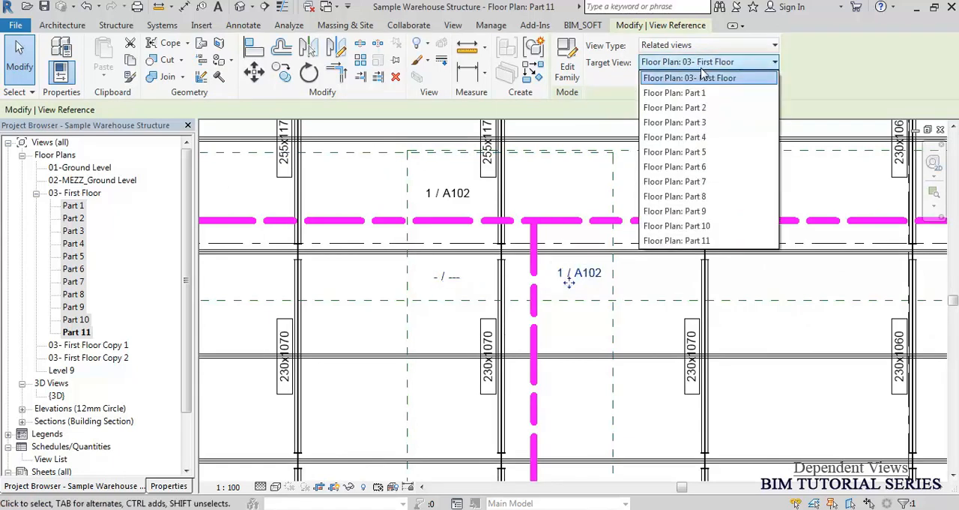
{"action": "left_click", "coordinate": [711, 108]}
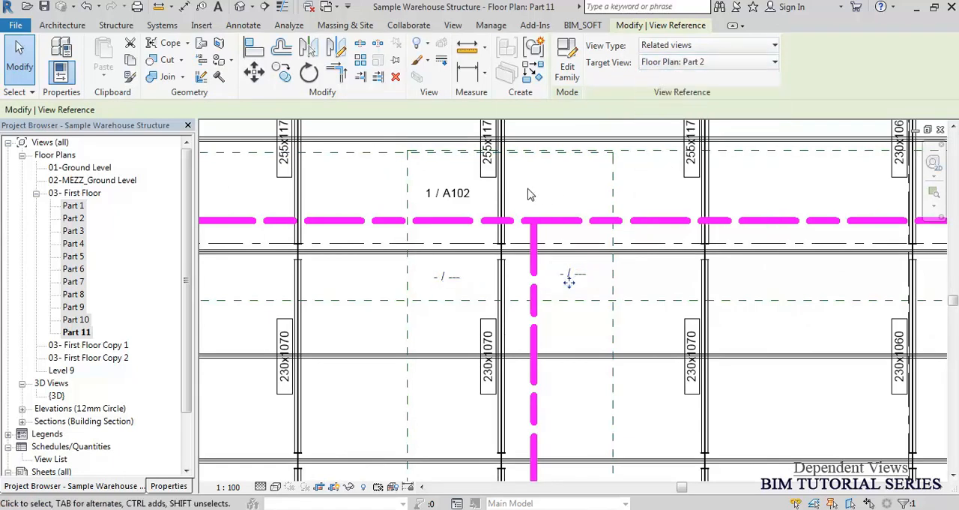
At the next matchline crossing, set the below-left view reference to target Floor Plan: Part 3.
{"action": "scroll", "coordinate": [405, 252], "scroll_direction": "down", "scroll_amount": 3}
{"action": "middle_click_drag", "start_coordinate": [796, 264], "coordinate": [449, 242]}
{"action": "scroll", "coordinate": [673, 250], "scroll_direction": "up", "scroll_amount": 3}
{"action": "left_click", "coordinate": [673, 249]}
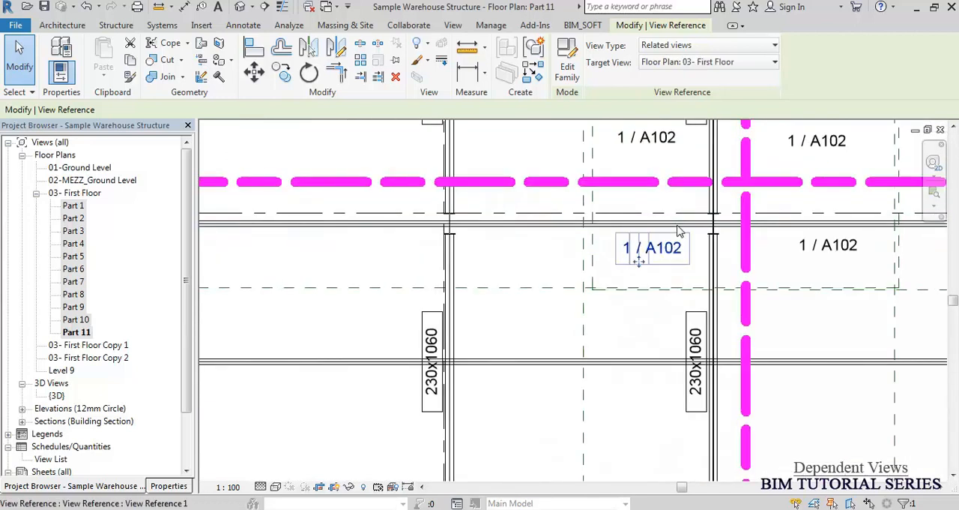
{"action": "left_click", "coordinate": [700, 68]}
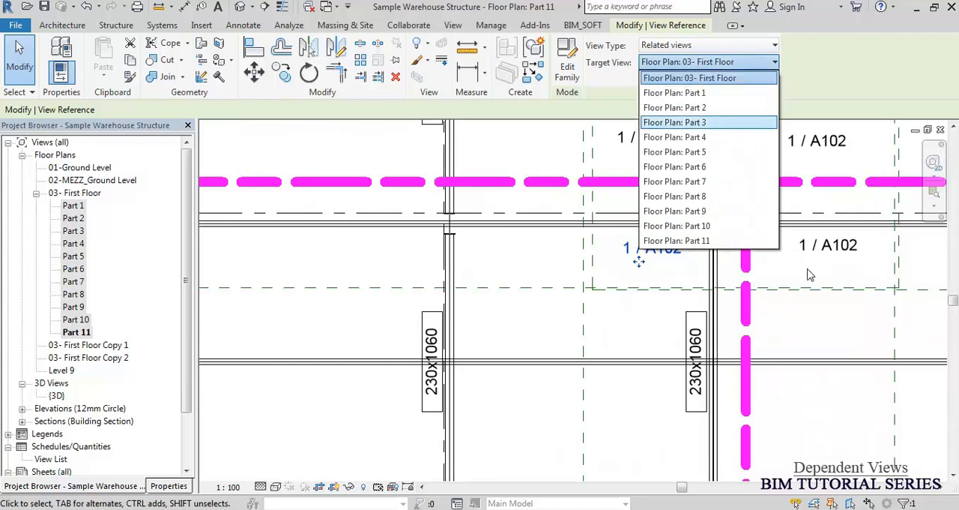
{"action": "left_click", "coordinate": [714, 124]}
Set the view reference below-right of the same matchline crossing to target Floor Plan: Part 4.
{"action": "left_click", "coordinate": [815, 259]}
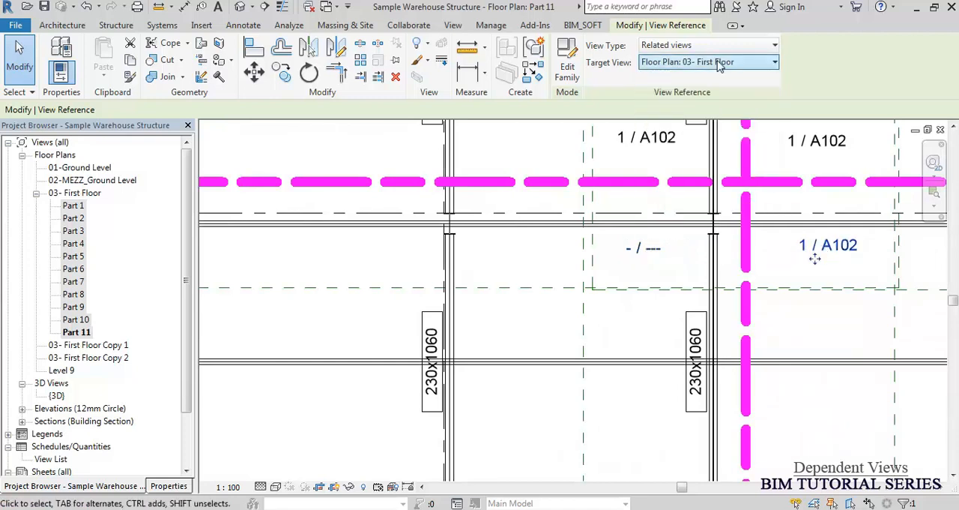
{"action": "left_click", "coordinate": [720, 65]}
{"action": "left_click", "coordinate": [704, 148]}
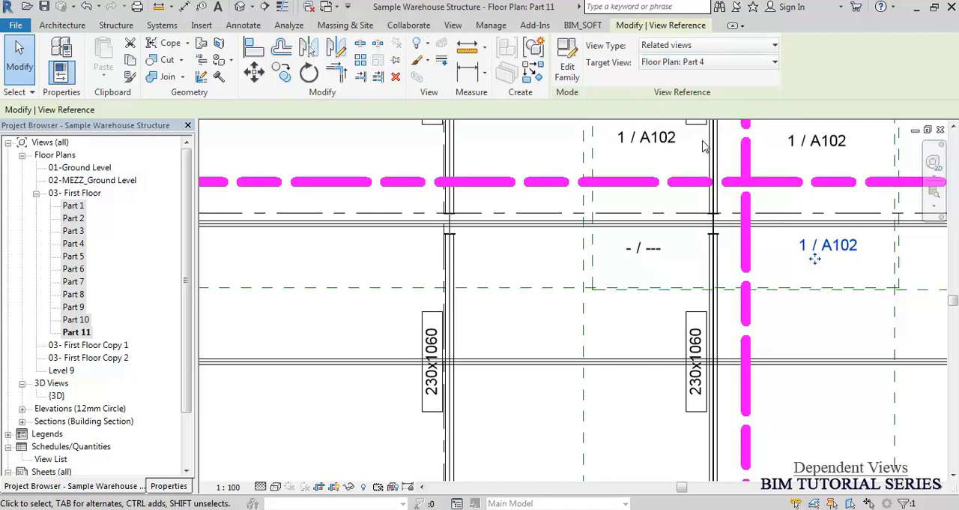
Check the target views assigned to the references below the first matchline junction and the next crossing against the plan's zones.
{"action": "middle_click_drag", "start_coordinate": [787, 214], "coordinate": [317, 225]}
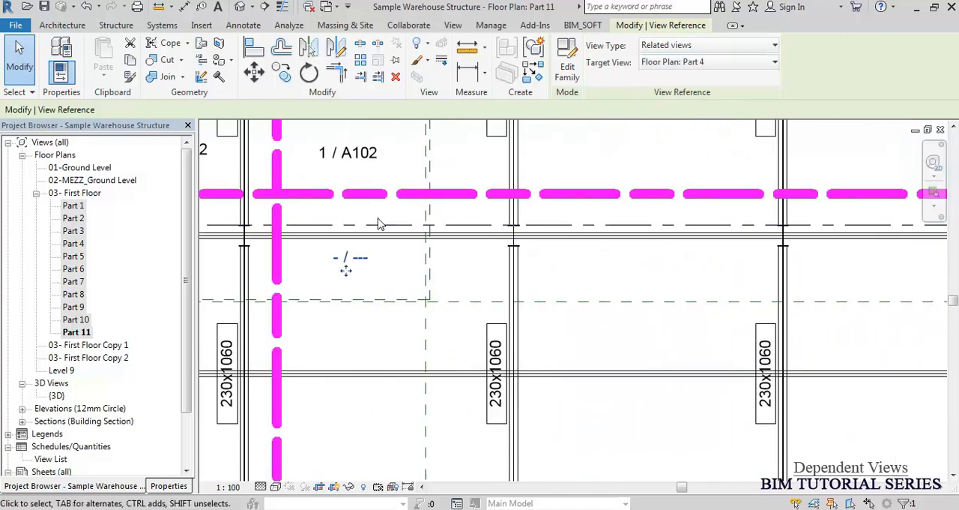
{"action": "scroll", "coordinate": [379, 221], "scroll_direction": "down", "scroll_amount": 3}
{"action": "middle_click_drag", "start_coordinate": [810, 230], "coordinate": [531, 208]}
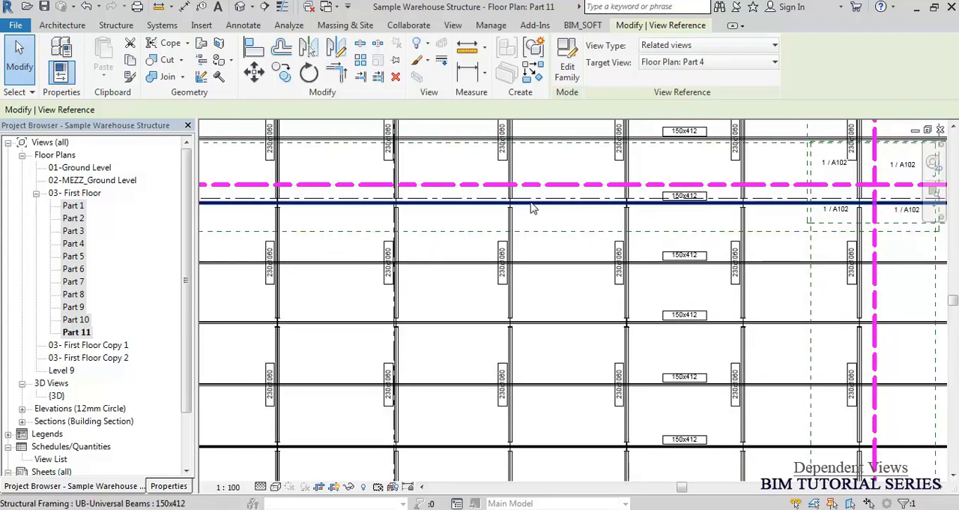
{"action": "scroll", "coordinate": [660, 215], "scroll_direction": "down", "scroll_amount": 1}
{"action": "scroll", "coordinate": [660, 211], "scroll_direction": "down", "scroll_amount": 6}
{"action": "middle_click_drag", "start_coordinate": [383, 266], "coordinate": [572, 243]}
{"action": "scroll", "coordinate": [544, 205], "scroll_direction": "down", "scroll_amount": 4}
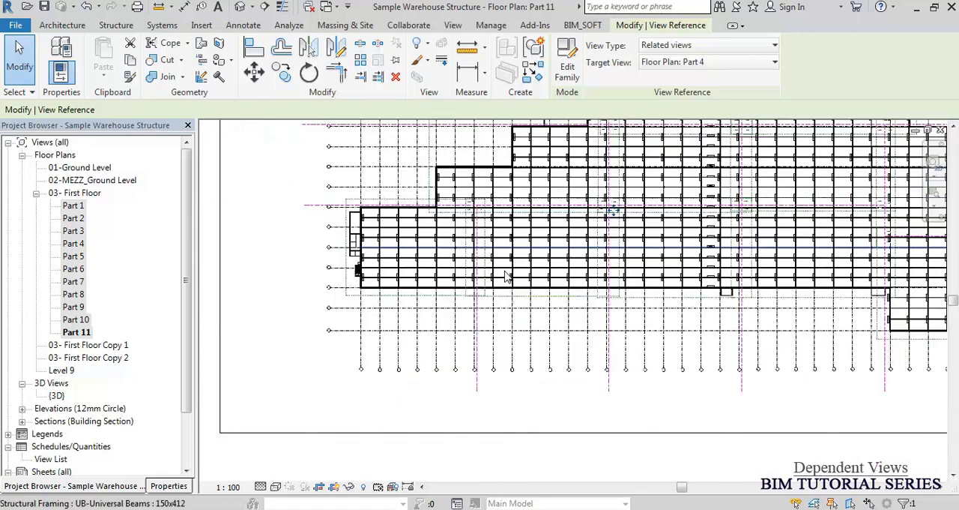
{"action": "scroll", "coordinate": [545, 205], "scroll_direction": "up", "scroll_amount": 3}
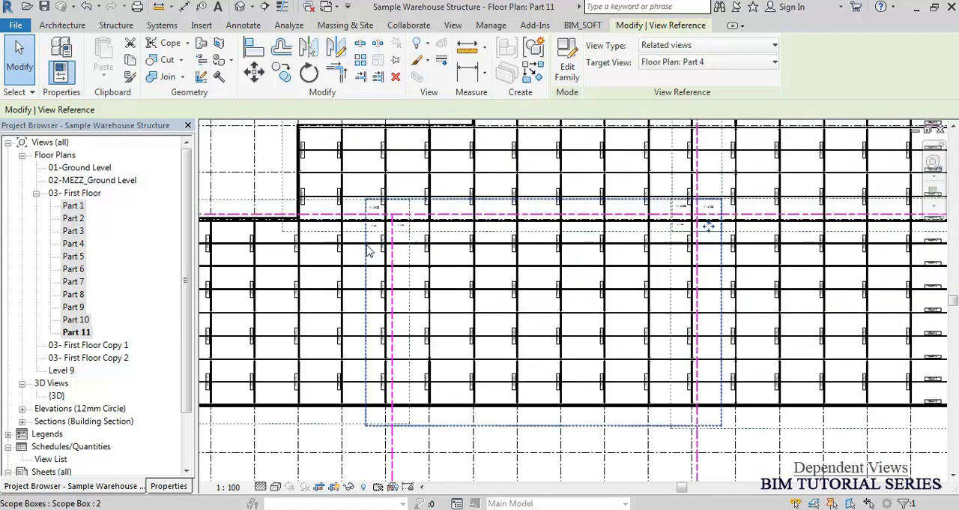
{"action": "scroll", "coordinate": [442, 217], "scroll_direction": "up", "scroll_amount": 3}
{"action": "left_click", "coordinate": [452, 203]}
{"action": "middle_click_drag", "start_coordinate": [663, 242], "coordinate": [326, 281]}
{"action": "scroll", "coordinate": [862, 212], "scroll_direction": "up", "scroll_amount": 4}
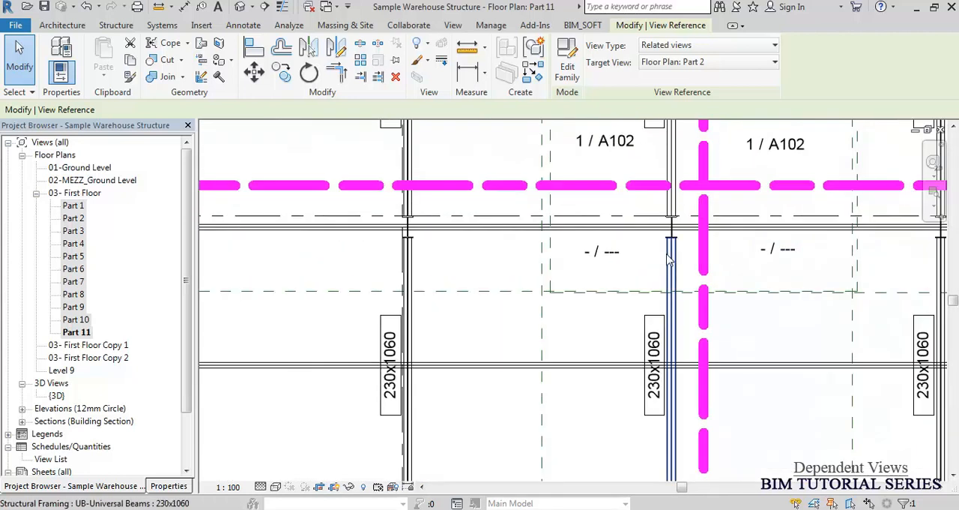
{"action": "left_click", "coordinate": [600, 257]}
{"action": "scroll", "coordinate": [678, 208], "scroll_direction": "down", "scroll_amount": 4}
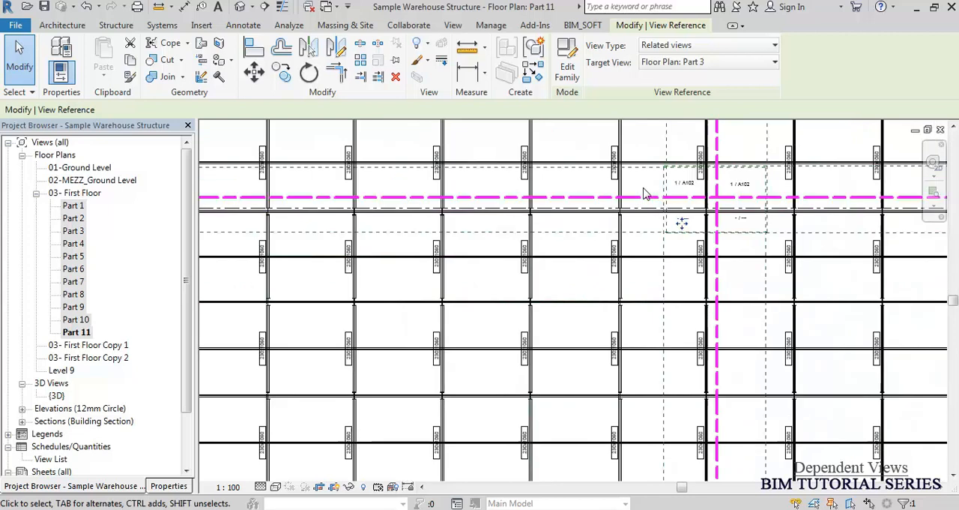
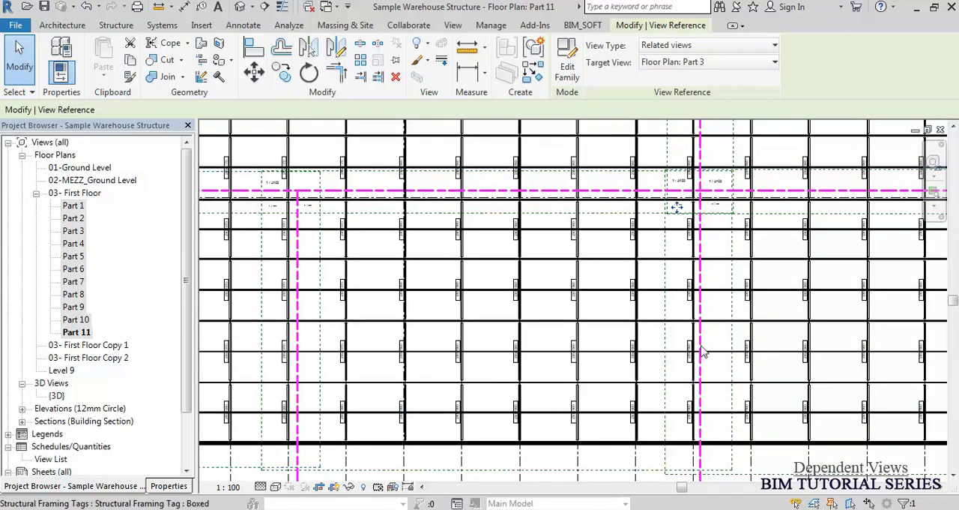
At the matchline crossing, set the below-left view reference to target Floor Plan: Part 2 and the below-right one to Floor Plan: Part 3.
{"action": "left_click", "coordinate": [727, 62]}
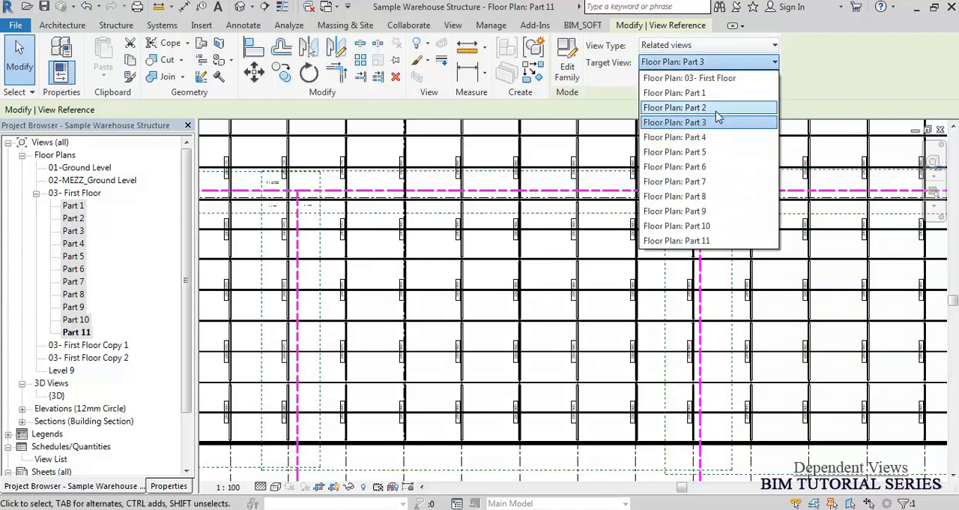
{"action": "left_click", "coordinate": [667, 107]}
{"action": "scroll", "coordinate": [738, 191], "scroll_direction": "up", "scroll_amount": 4}
{"action": "left_click", "coordinate": [689, 229]}
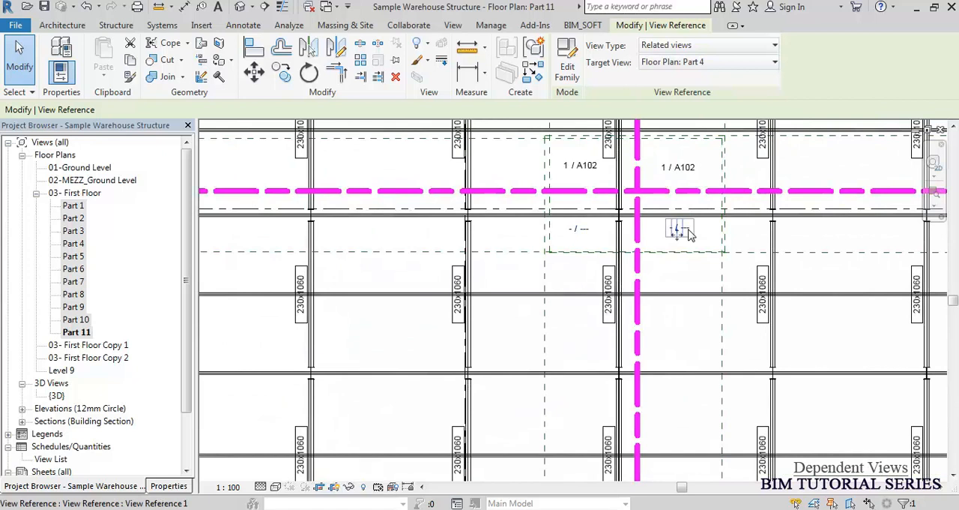
{"action": "left_click", "coordinate": [738, 68]}
{"action": "left_click", "coordinate": [702, 124]}
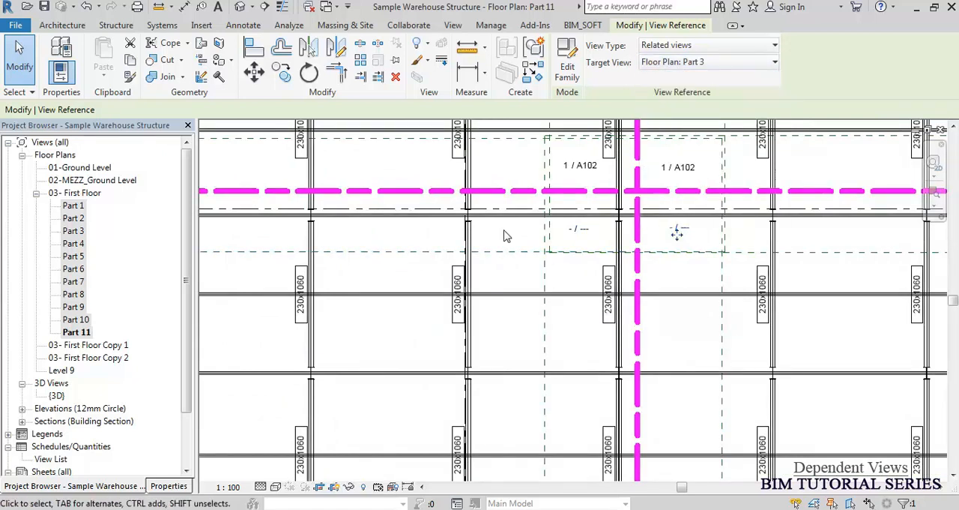
At the upper matchline crossing, set the above-right view reference to target Floor Plan: Part 11.
{"action": "left_click", "coordinate": [724, 69]}
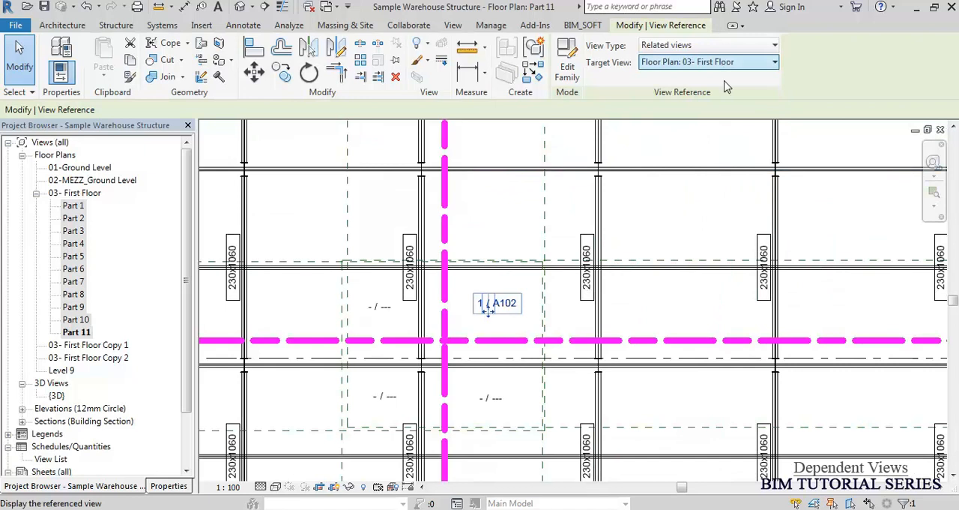
{"action": "left_click", "coordinate": [725, 63]}
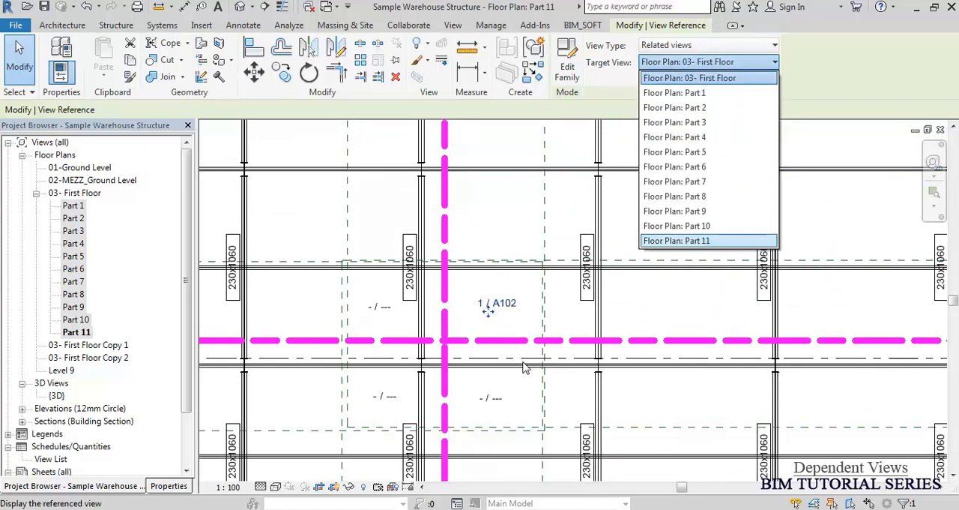
{"action": "scroll", "coordinate": [516, 241], "scroll_direction": "down", "scroll_amount": 4}
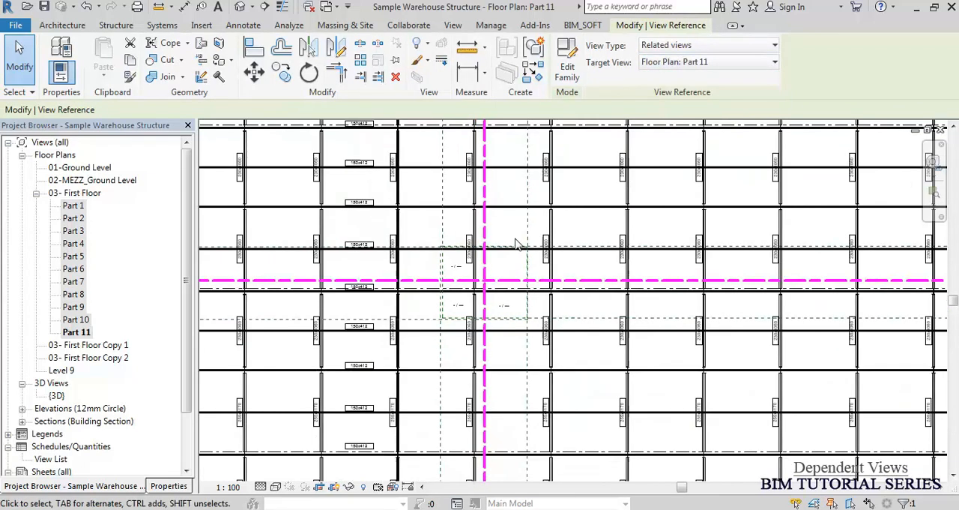
{"action": "left_click", "coordinate": [76, 332]}
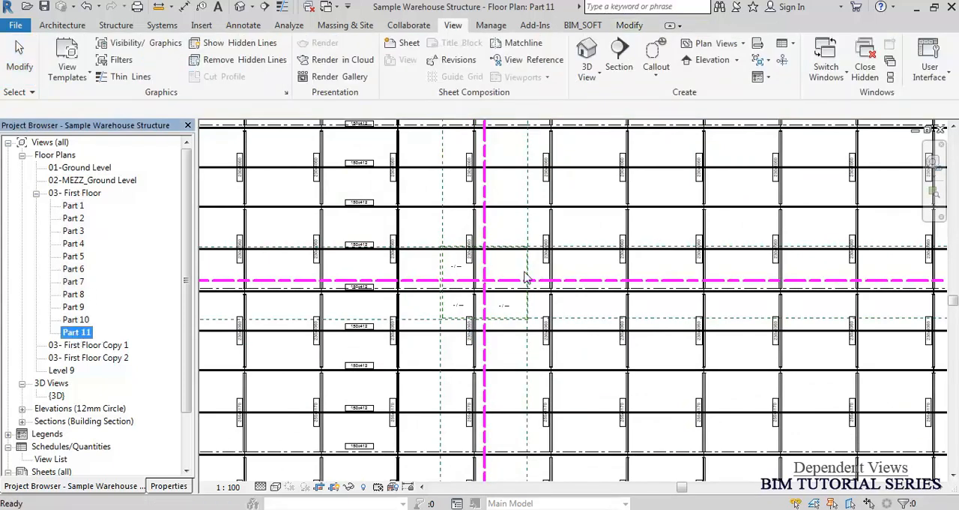
{"action": "left_click", "coordinate": [673, 226]}
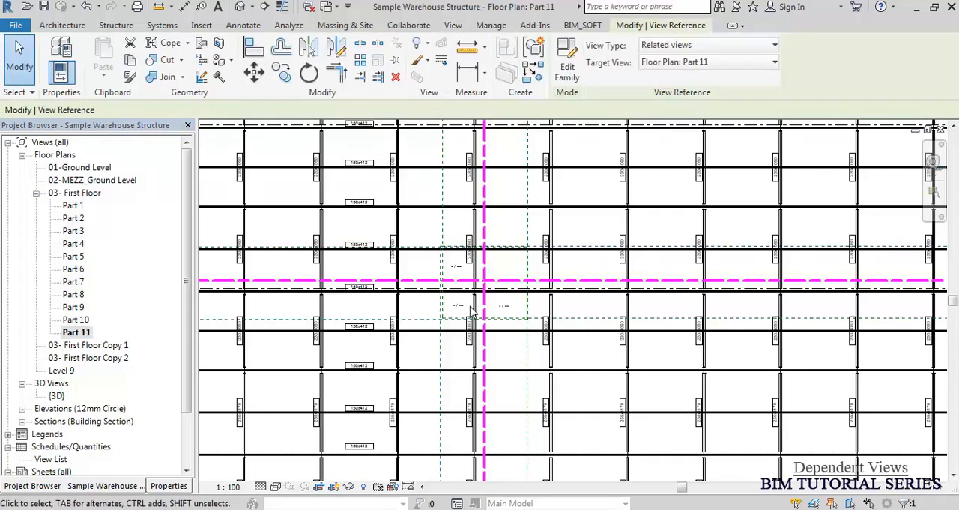
Set the view reference above the T-shaped matchline junction, further along the same horizontal matchline, to target Floor Plan: Part 11.
{"action": "scroll", "coordinate": [503, 274], "scroll_direction": "up", "scroll_amount": 3}
{"action": "scroll", "coordinate": [504, 261], "scroll_direction": "down", "scroll_amount": 5}
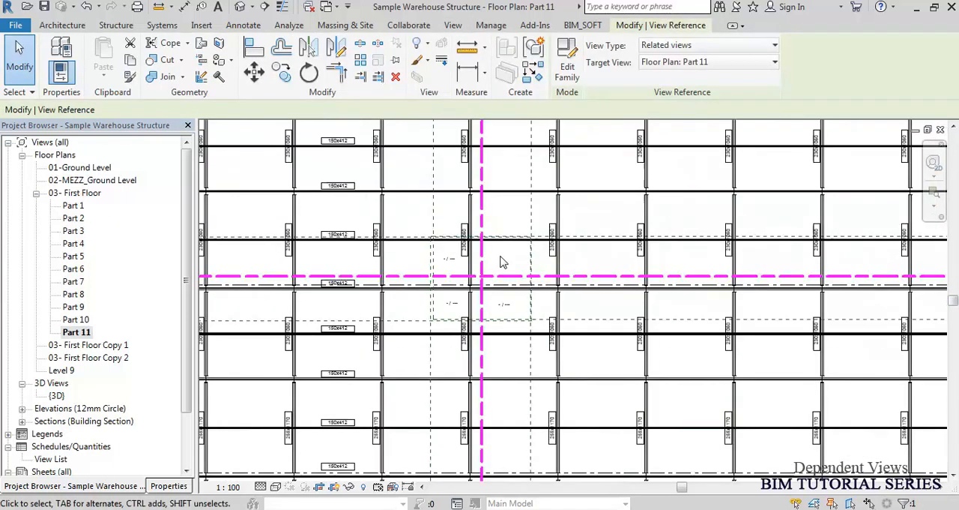
{"action": "scroll", "coordinate": [835, 279], "scroll_direction": "up", "scroll_amount": 2}
{"action": "scroll", "coordinate": [832, 276], "scroll_direction": "up", "scroll_amount": 3}
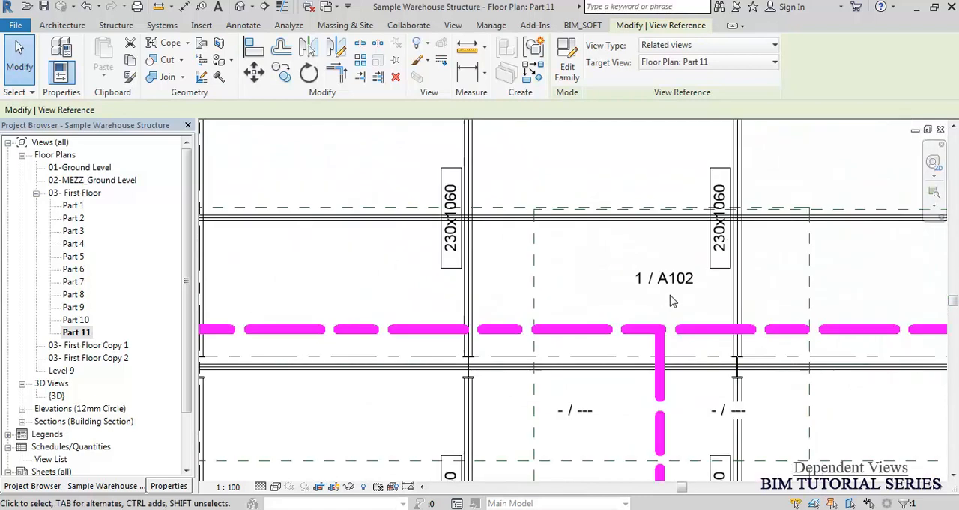
{"action": "left_click", "coordinate": [667, 282]}
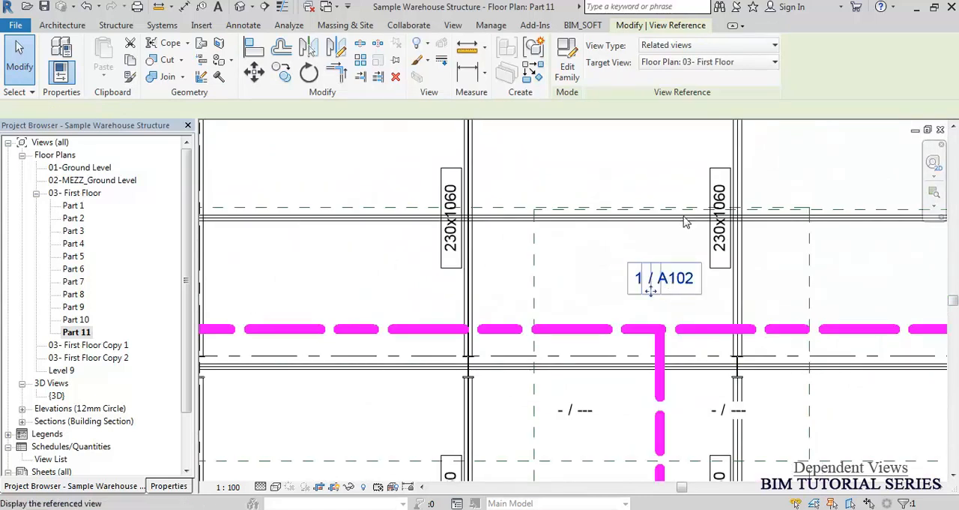
{"action": "left_click", "coordinate": [709, 63]}
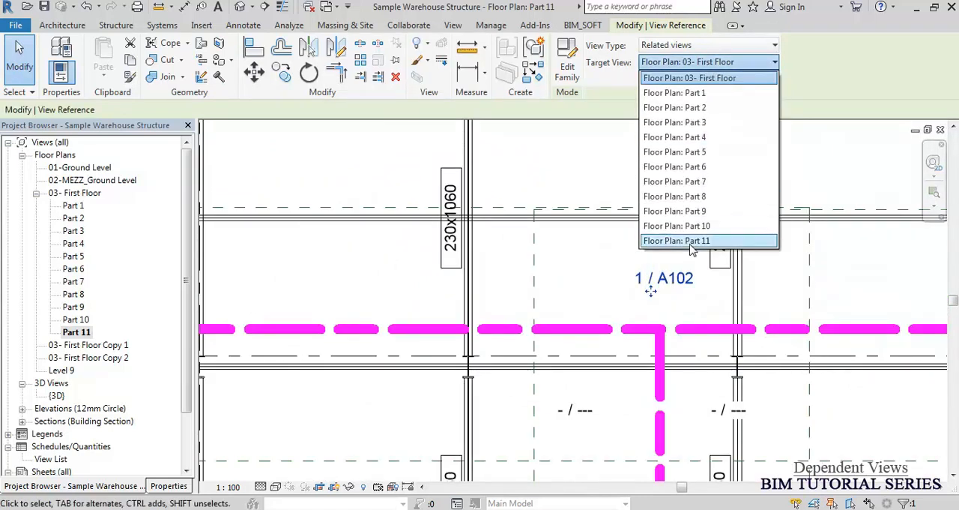
{"action": "left_click", "coordinate": [691, 242]}
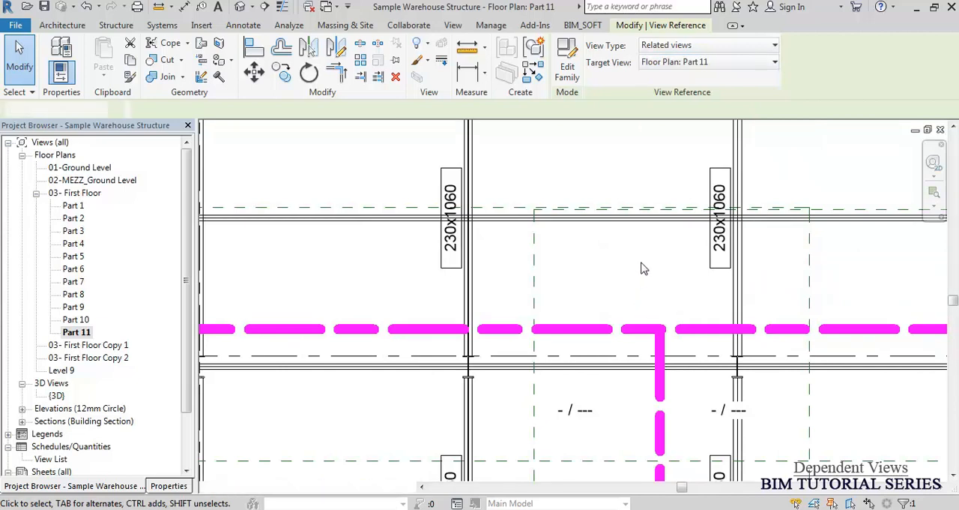
{"action": "left_click", "coordinate": [642, 269]}
Check the target views of the above-left, below-left and below-right view references at the upper matchline crossing.
{"action": "scroll", "coordinate": [672, 263], "scroll_direction": "down", "scroll_amount": 5}
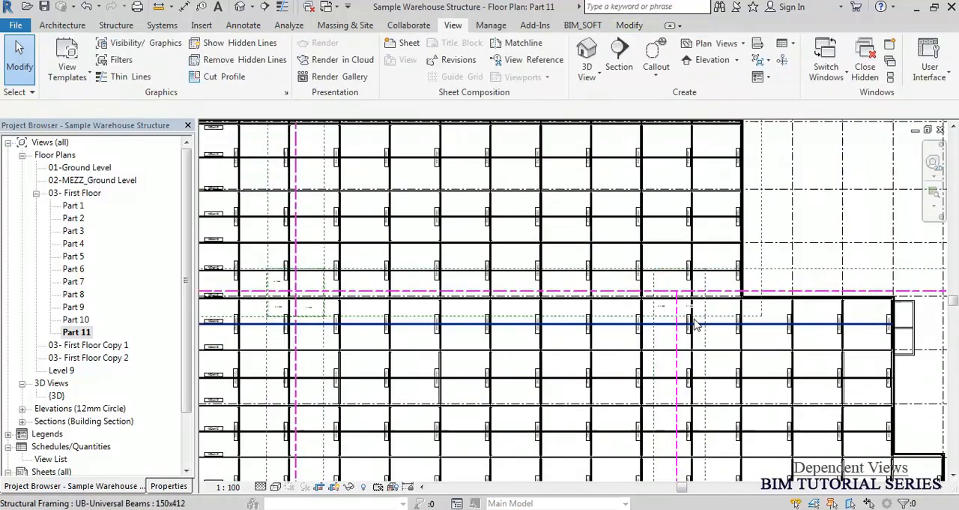
{"action": "middle_click_drag", "start_coordinate": [621, 323], "coordinate": [623, 337]}
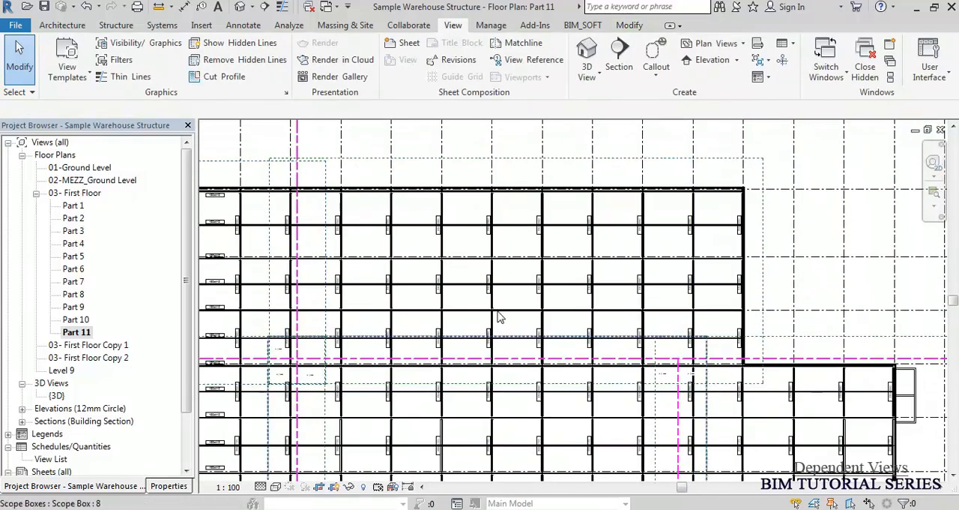
{"action": "scroll", "coordinate": [296, 365], "scroll_direction": "up", "scroll_amount": 5}
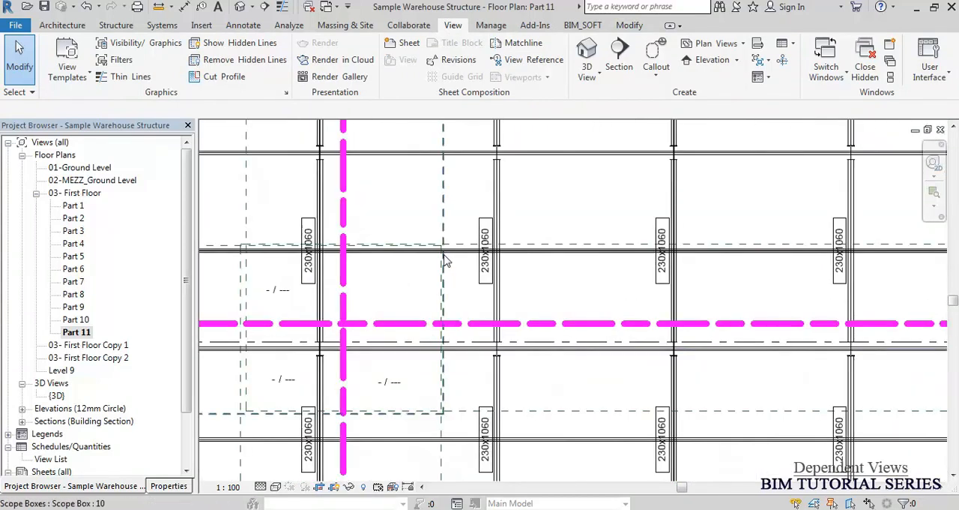
{"action": "left_click", "coordinate": [277, 291]}
{"action": "left_click", "coordinate": [275, 382]}
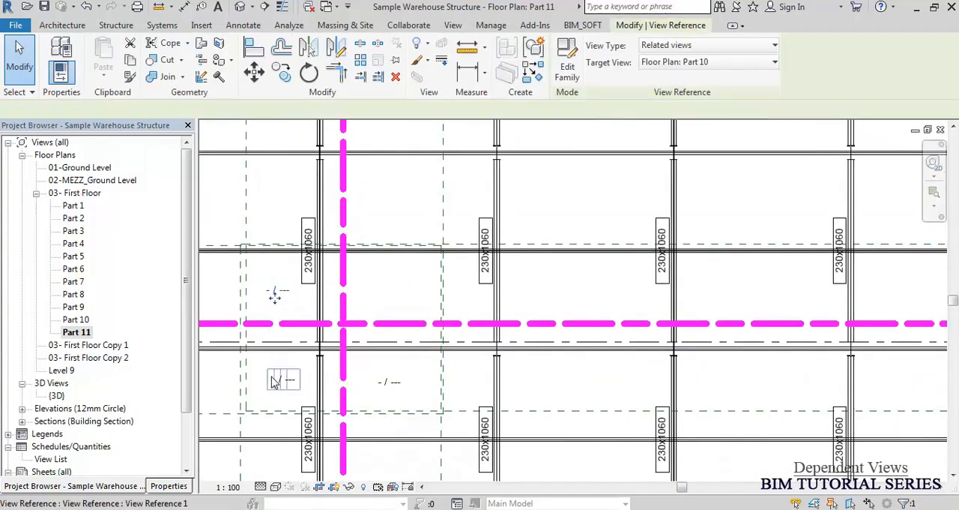
{"action": "left_click", "coordinate": [391, 385]}
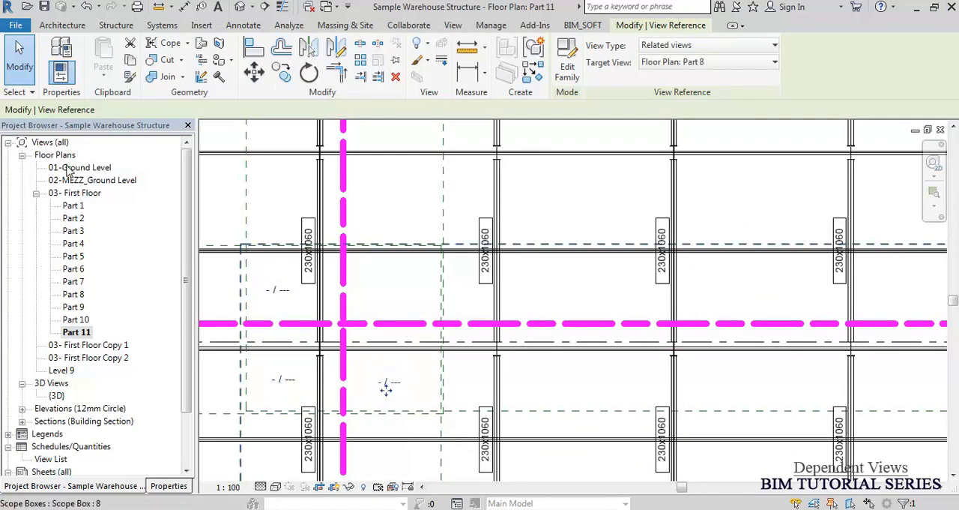
Open the Part 1 dependent floor plan and show its view properties.
{"action": "left_click", "coordinate": [73, 206]}
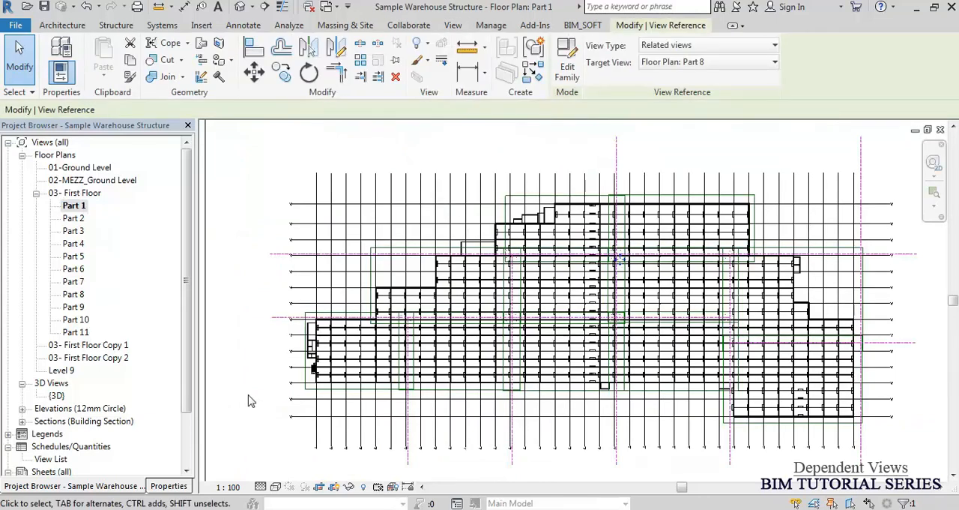
{"action": "left_click", "coordinate": [73, 207]}
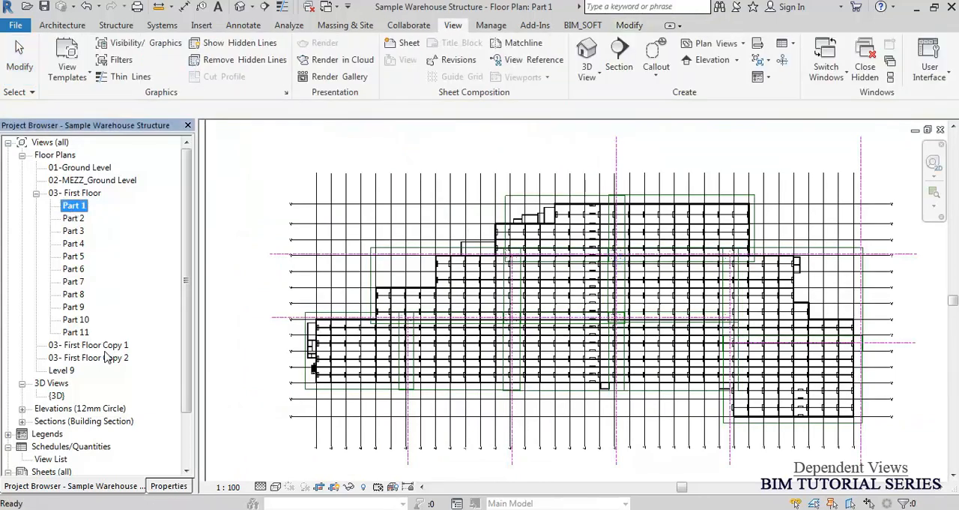
{"action": "left_click", "coordinate": [169, 486]}
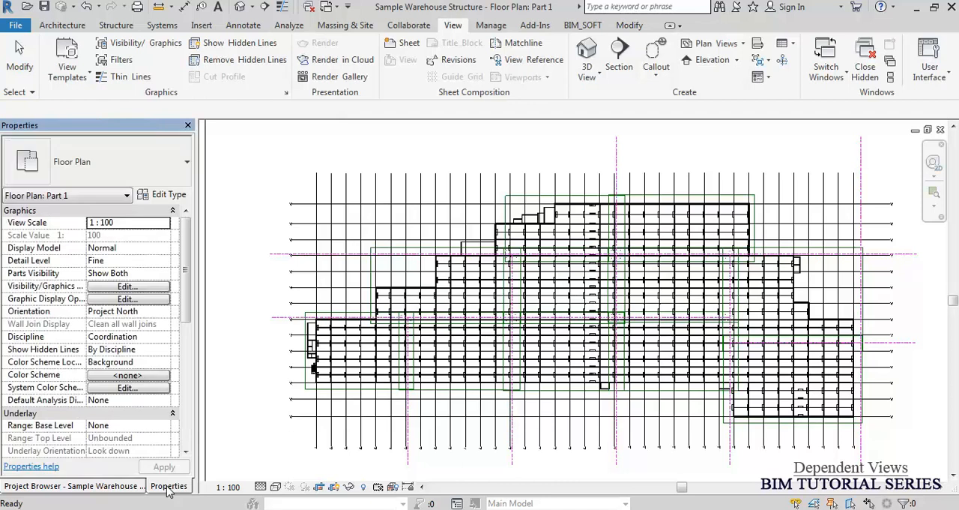
Pull all four edges of the Part 1 crop region inward around the plan's lower-left zone.
{"action": "scroll", "coordinate": [604, 226], "scroll_direction": "down", "scroll_amount": 6}
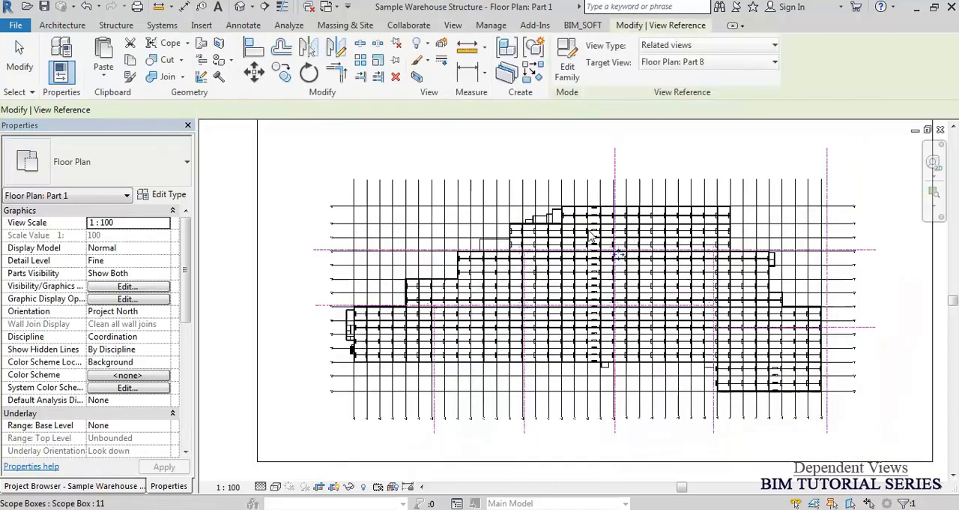
{"action": "left_click", "coordinate": [432, 261]}
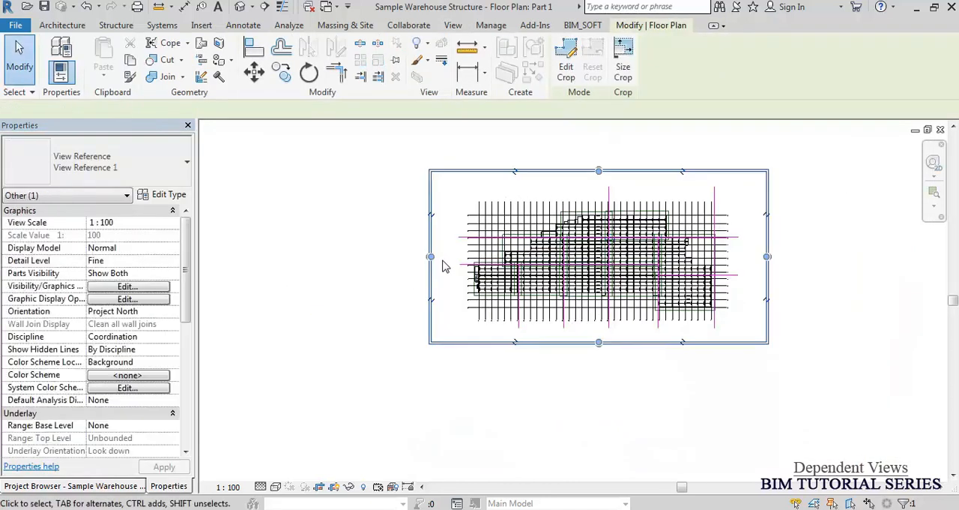
{"action": "left_click_drag", "start_coordinate": [432, 258], "coordinate": [460, 258]}
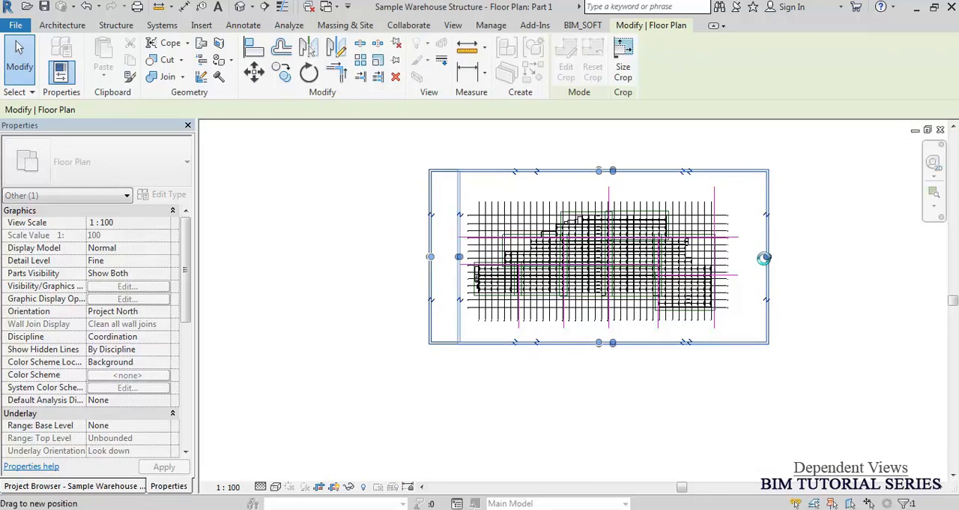
{"action": "left_click_drag", "start_coordinate": [766, 257], "coordinate": [526, 239]}
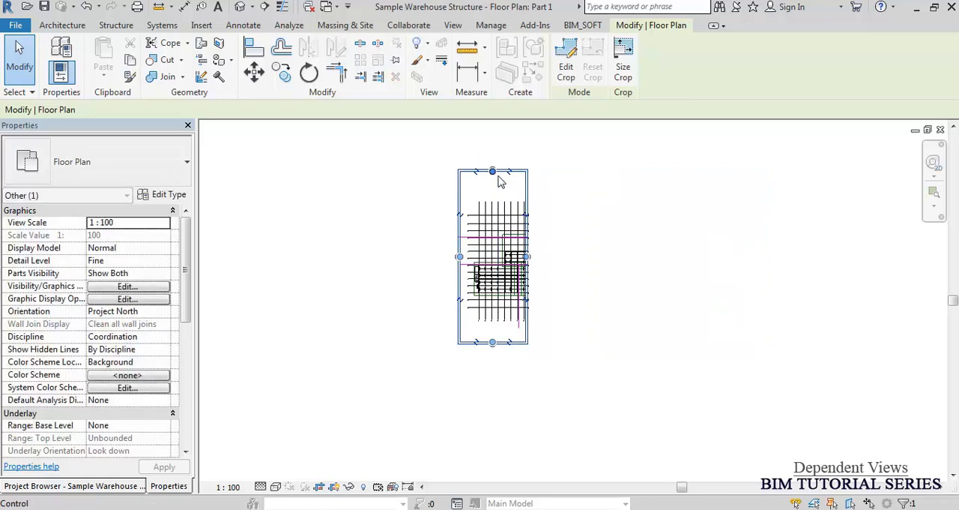
{"action": "left_click_drag", "start_coordinate": [493, 171], "coordinate": [495, 258]}
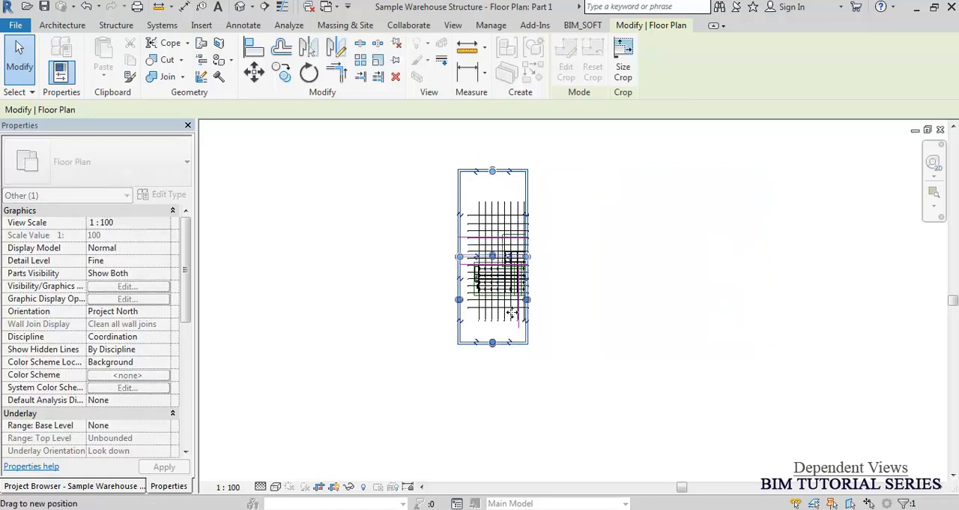
{"action": "left_click_drag", "start_coordinate": [492, 341], "coordinate": [495, 311]}
{"action": "left_click", "coordinate": [636, 326]}
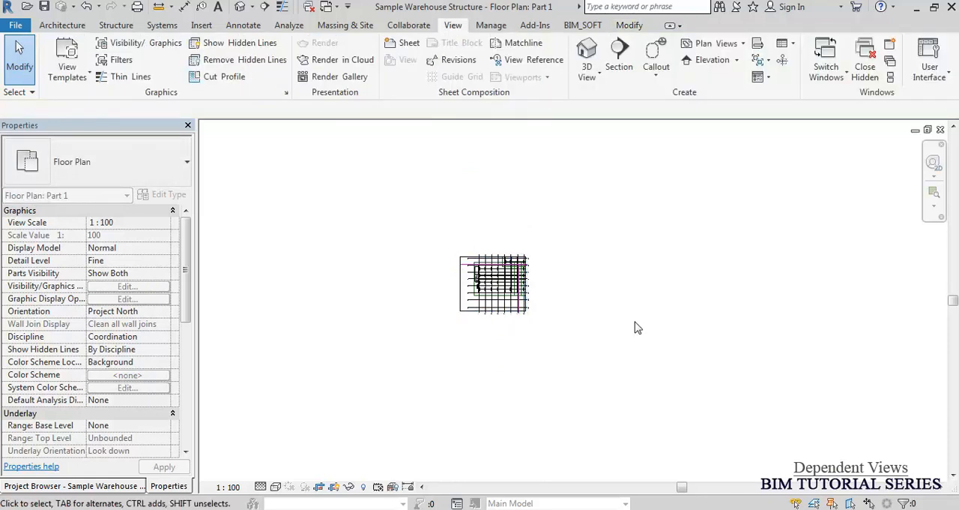
Try to move the left edge of the Part 1 crop region further inward, and undo the change.
{"action": "scroll", "coordinate": [501, 275], "scroll_direction": "up", "scroll_amount": 4}
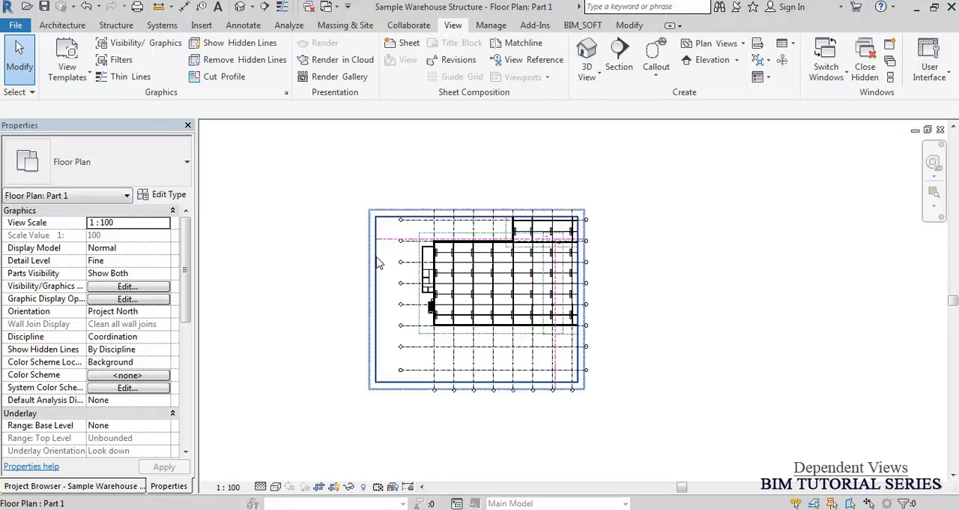
{"action": "left_click", "coordinate": [376, 262]}
{"action": "left_click_drag", "start_coordinate": [374, 299], "coordinate": [580, 345]}
{"action": "left_click_drag", "start_coordinate": [665, 362], "coordinate": [669, 364]}
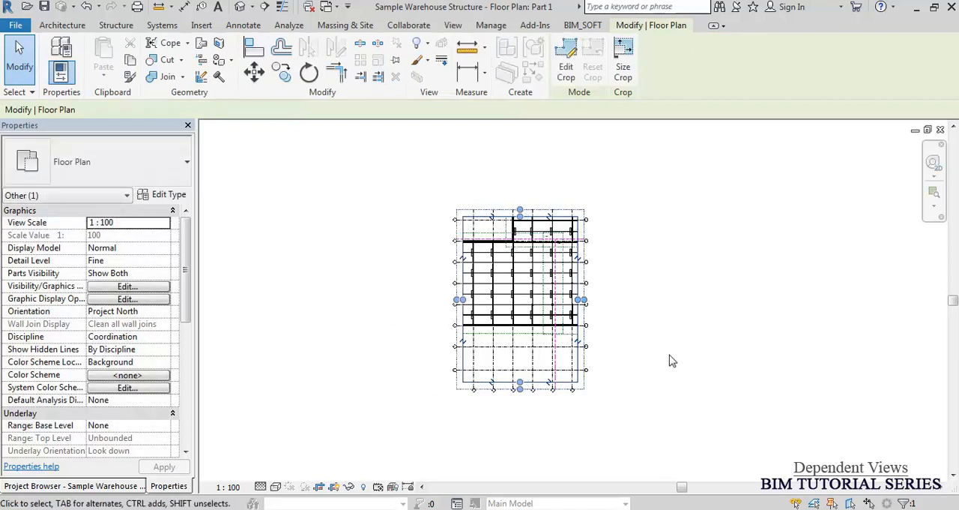
{"action": "key", "text": "ctrl+z"}
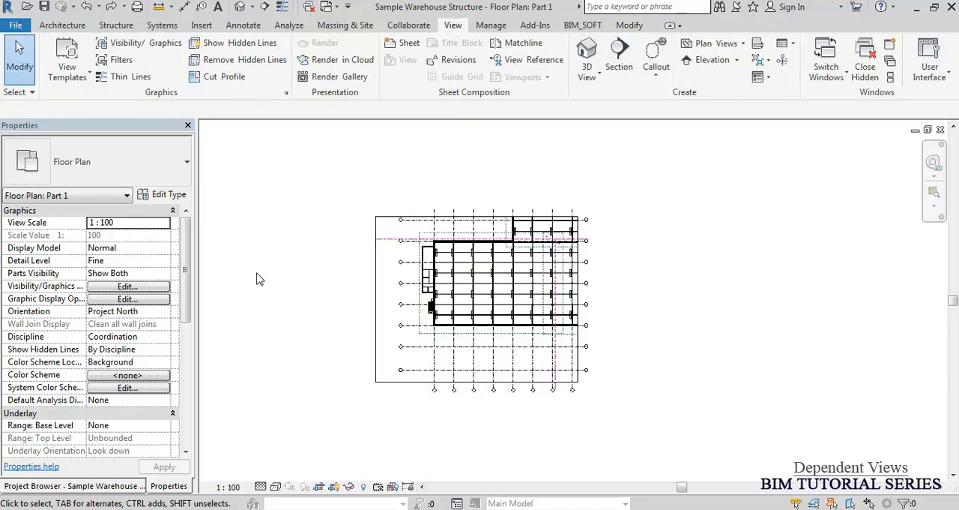
Assign scope box 1 to the Part 1 view to define its crop extents.
{"action": "left_click", "coordinate": [181, 275]}
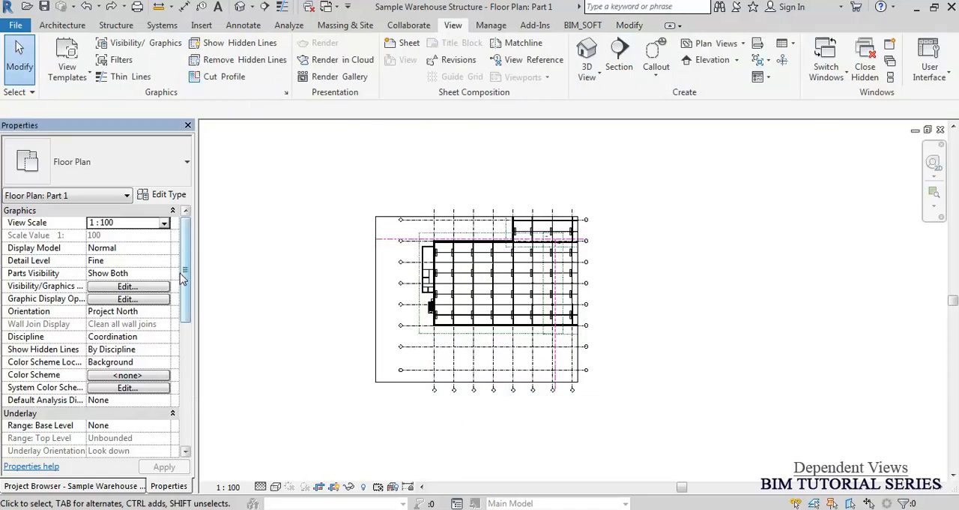
{"action": "left_click_drag", "start_coordinate": [186, 274], "coordinate": [186, 360]}
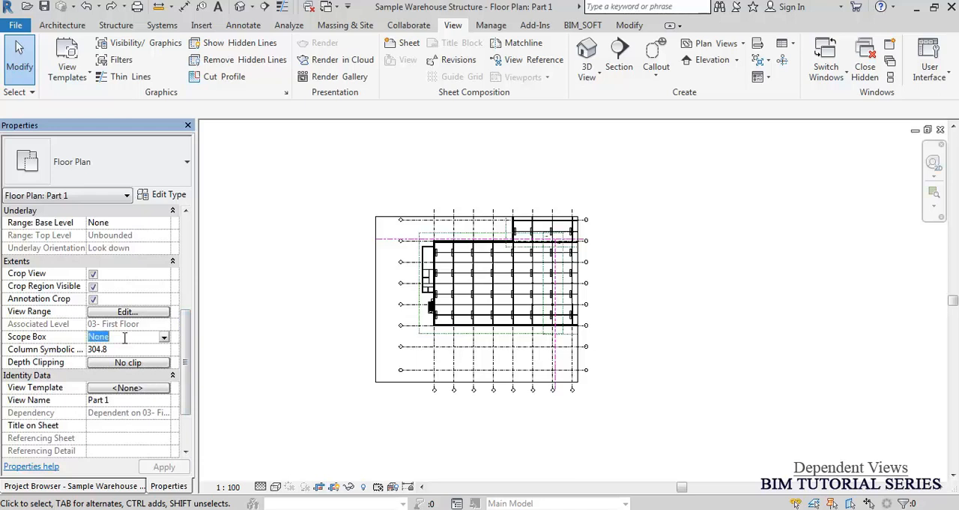
{"action": "left_click", "coordinate": [165, 339]}
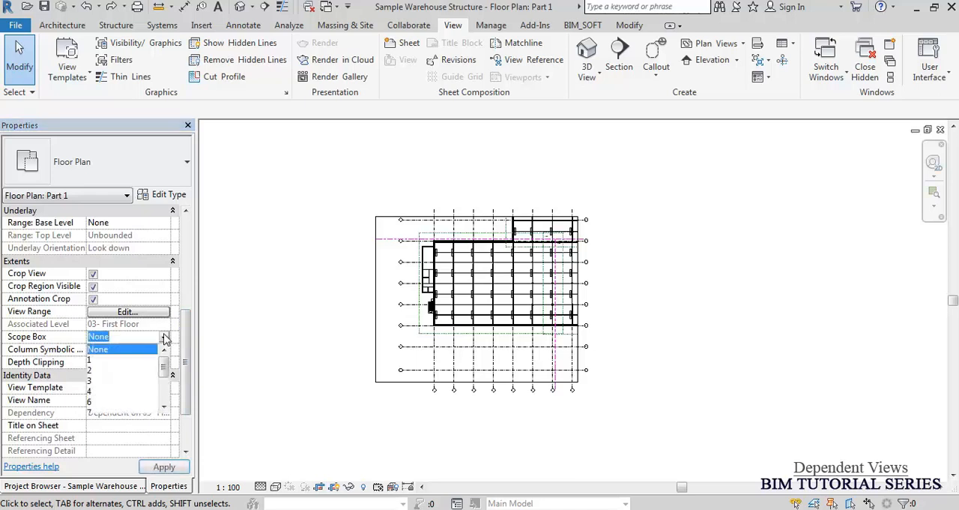
{"action": "left_click", "coordinate": [89, 361]}
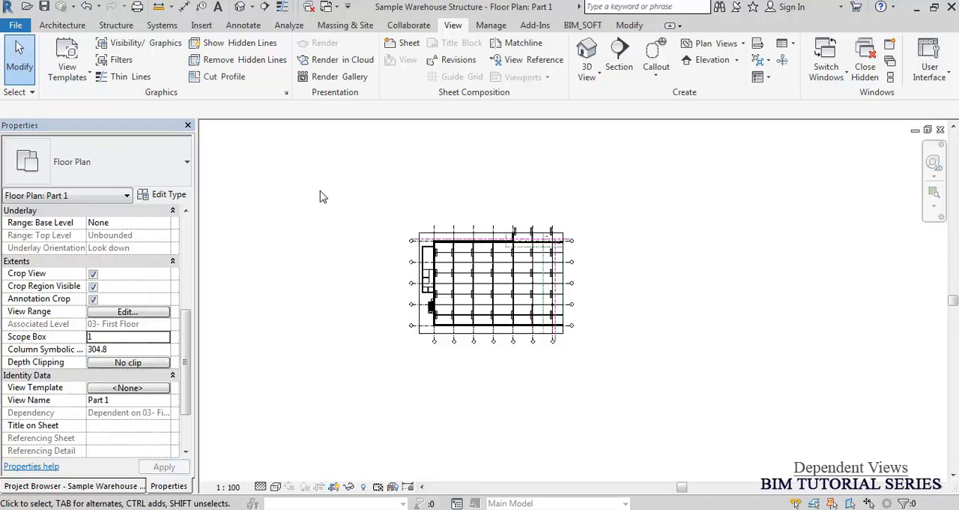
{"action": "scroll", "coordinate": [491, 249], "scroll_direction": "up", "scroll_amount": 3}
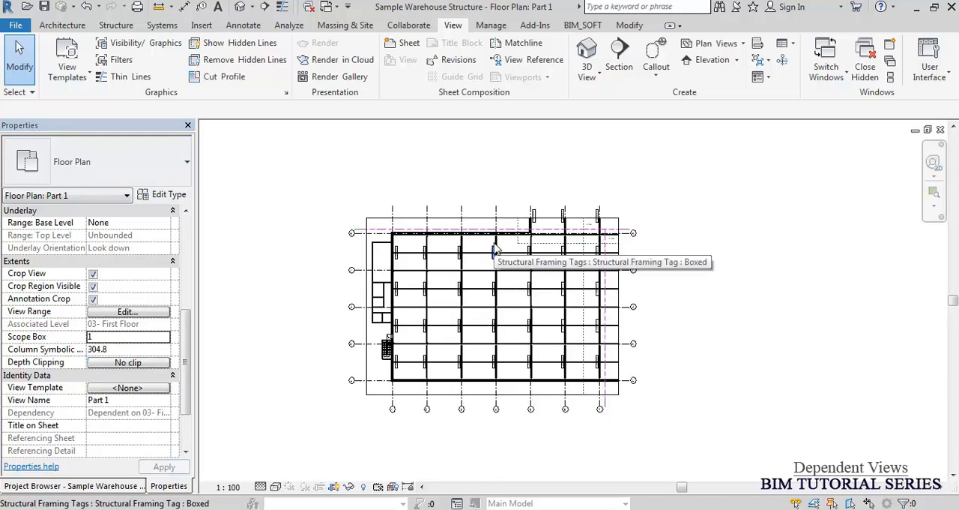
Select the Part 1 crop region and stretch the annotation crop's left edge outward past the grid bubbles.
{"action": "left_click", "coordinate": [421, 218]}
{"action": "scroll", "coordinate": [359, 331], "scroll_direction": "up", "scroll_amount": 4}
{"action": "scroll", "coordinate": [373, 270], "scroll_direction": "up", "scroll_amount": 4}
{"action": "left_click", "coordinate": [374, 272]}
{"action": "scroll", "coordinate": [381, 274], "scroll_direction": "down", "scroll_amount": 5}
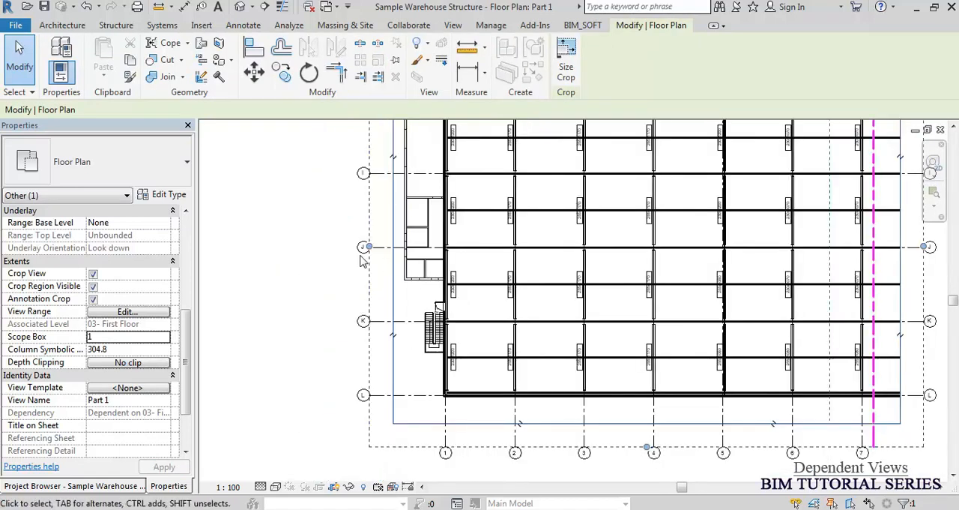
{"action": "left_click_drag", "start_coordinate": [330, 247], "coordinate": [319, 246]}
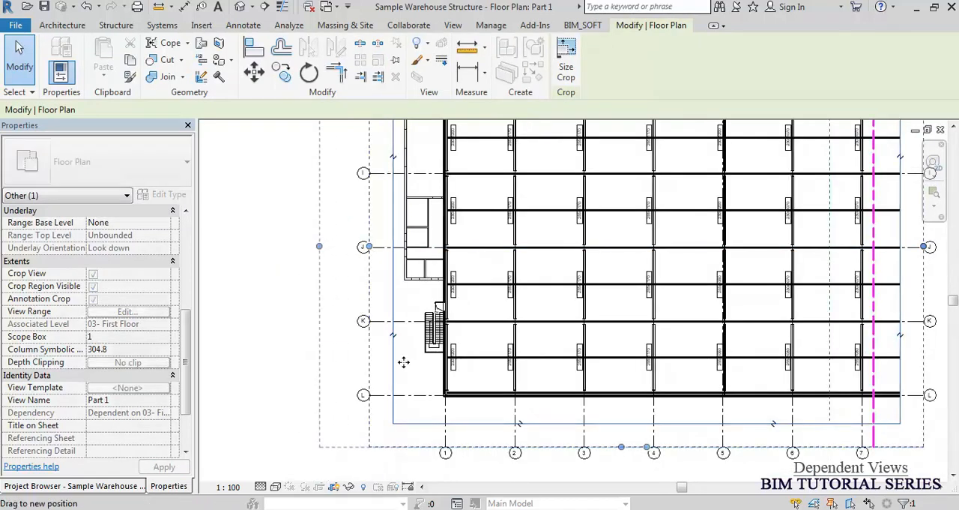
Pull the top edge of the Part 1 annotation crop slightly inward, closer to the model crop boundary.
{"action": "scroll", "coordinate": [557, 221], "scroll_direction": "down", "scroll_amount": 3}
{"action": "scroll", "coordinate": [557, 220], "scroll_direction": "up", "scroll_amount": 5}
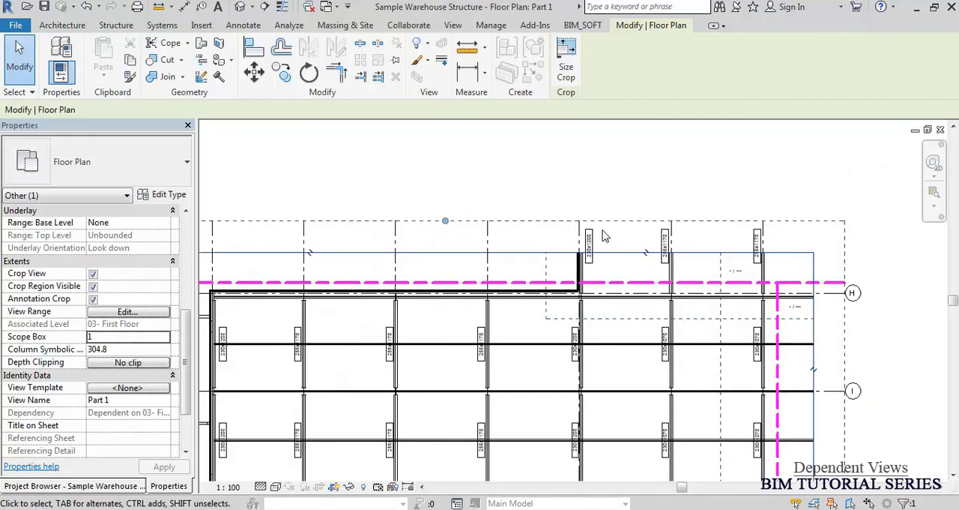
{"action": "scroll", "coordinate": [602, 248], "scroll_direction": "up", "scroll_amount": 2}
{"action": "scroll", "coordinate": [591, 239], "scroll_direction": "down", "scroll_amount": 1}
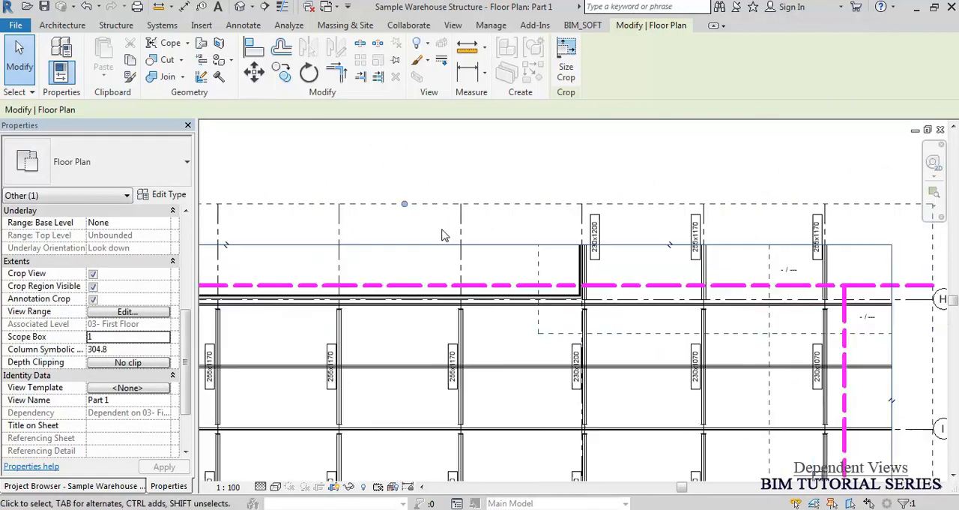
{"action": "mouse_move", "coordinate": [406, 207]}
{"action": "left_mouse_down"}
{"action": "mouse_move", "coordinate": [401, 225]}
{"action": "mouse_move", "coordinate": [409, 208]}
{"action": "left_mouse_up"}
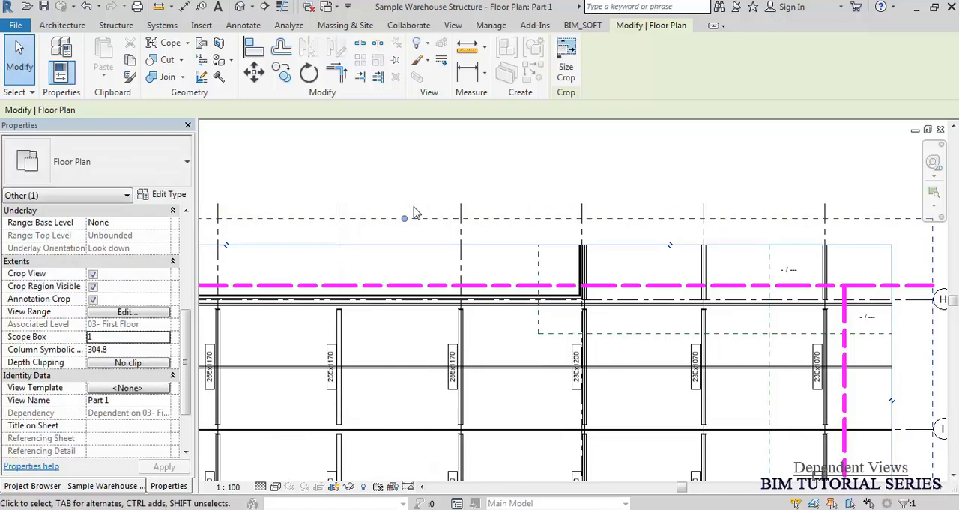
{"action": "scroll", "coordinate": [577, 240], "scroll_direction": "up", "scroll_amount": 2}
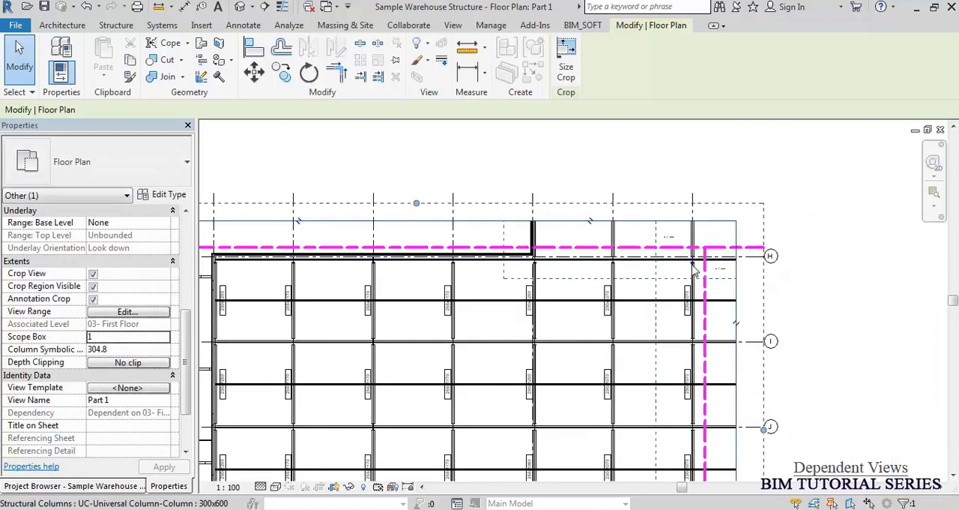
{"action": "key", "text": "Escape"}
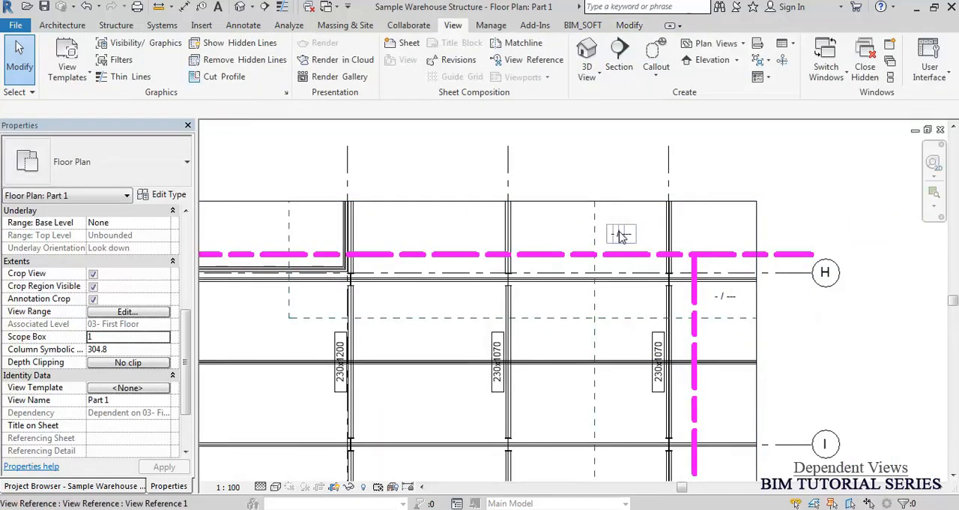
{"action": "scroll", "coordinate": [727, 142], "scroll_direction": "down", "scroll_amount": 4}
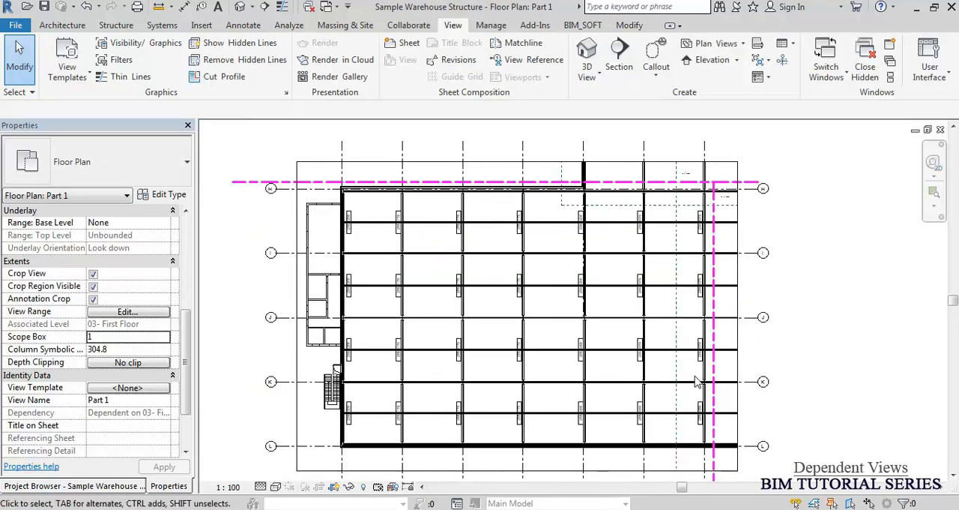
{"action": "middle_click_drag", "start_coordinate": [697, 380], "coordinate": [658, 266]}
{"action": "middle_click", "coordinate": [485, 323]}
{"action": "middle_click", "coordinate": [485, 323]}
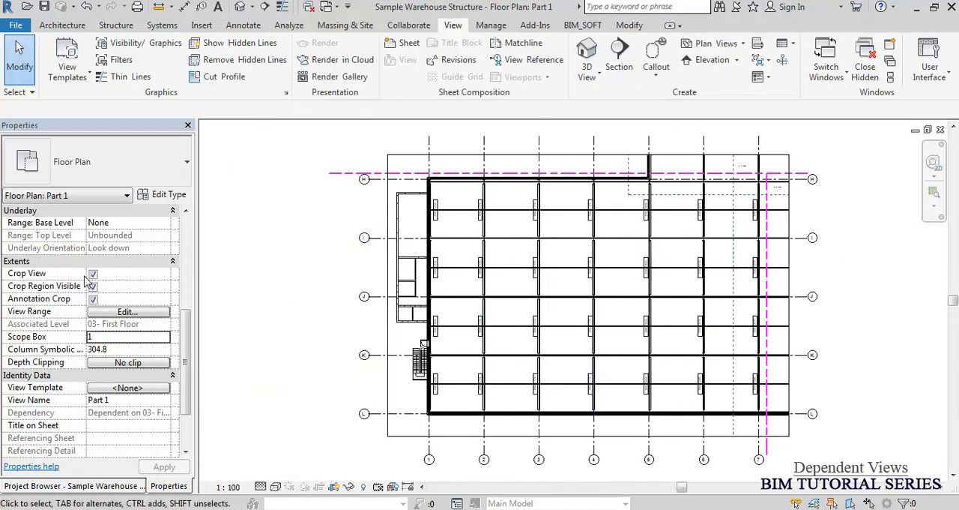
Open the Part 2 dependent floor plan and assign scope box 2 to define its crop extents.
{"action": "left_click", "coordinate": [72, 487]}
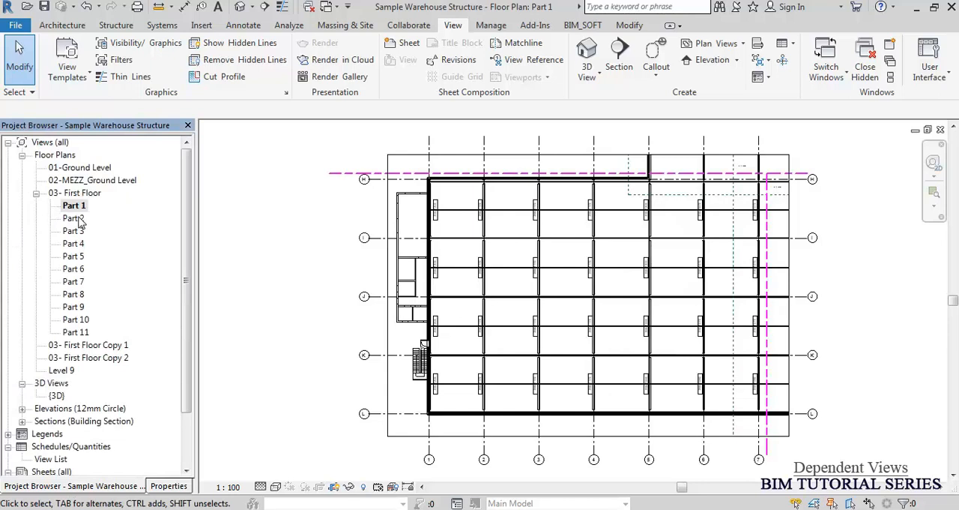
{"action": "left_click", "coordinate": [75, 218]}
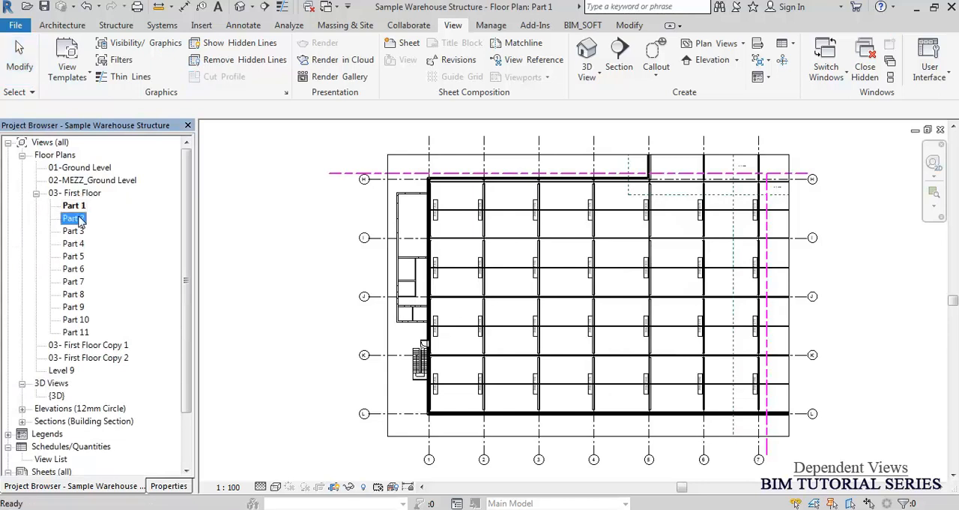
{"action": "double_click", "coordinate": [78, 218]}
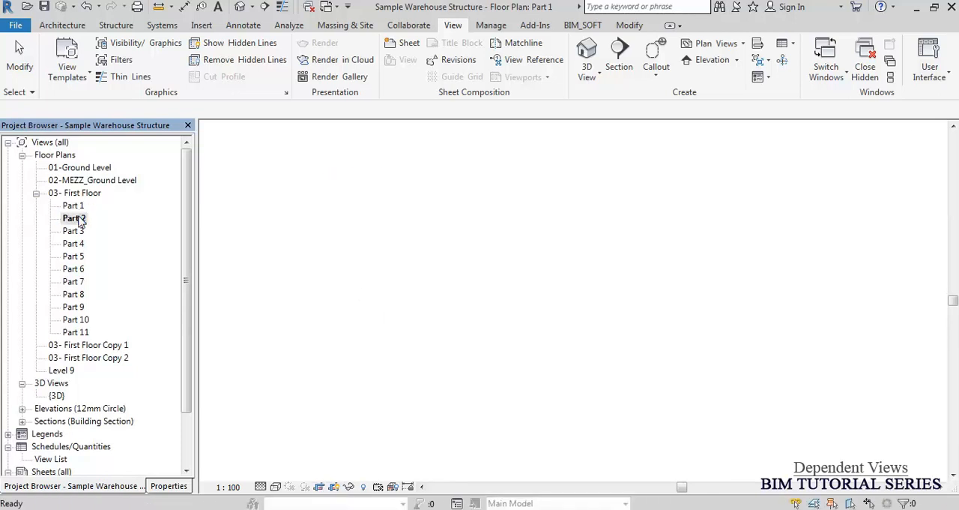
{"action": "left_click", "coordinate": [171, 487]}
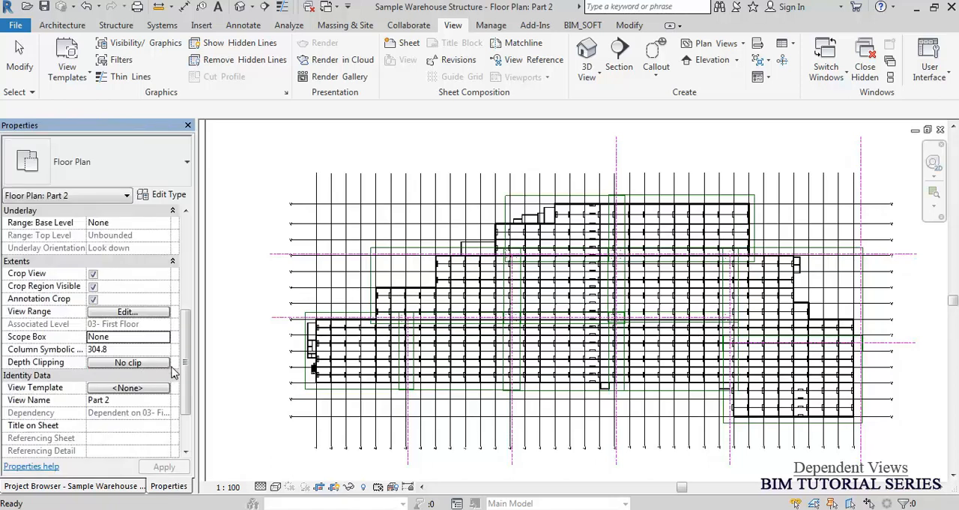
{"action": "scroll", "coordinate": [184, 372], "scroll_direction": "down", "scroll_amount": 3}
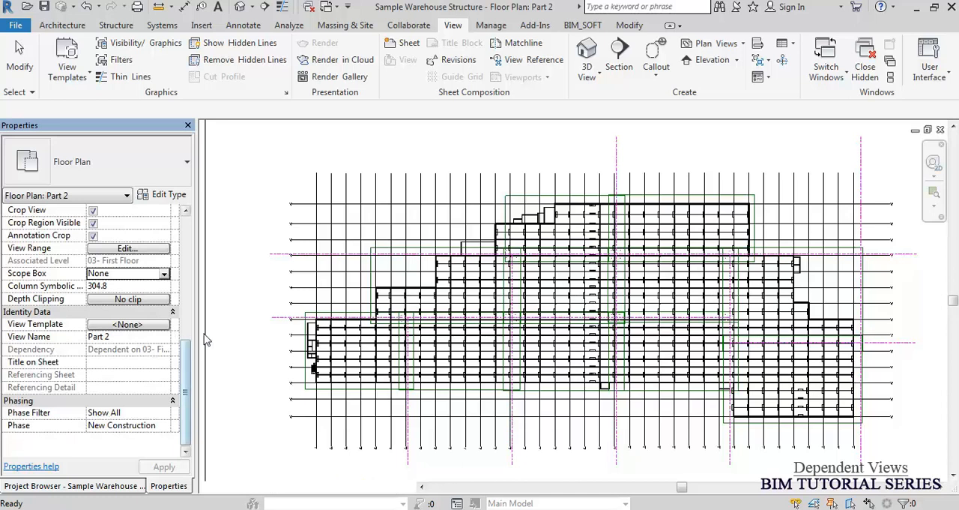
{"action": "left_click", "coordinate": [166, 277]}
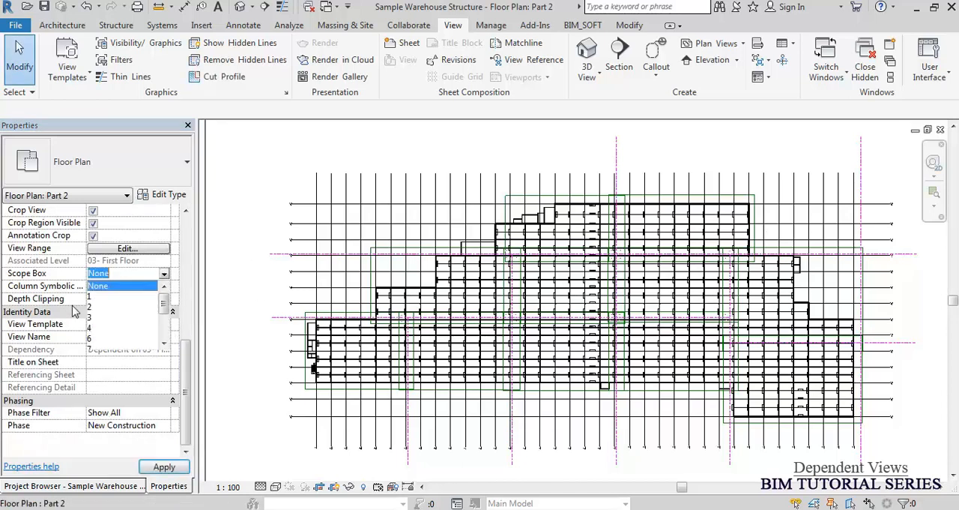
{"action": "left_click", "coordinate": [91, 307]}
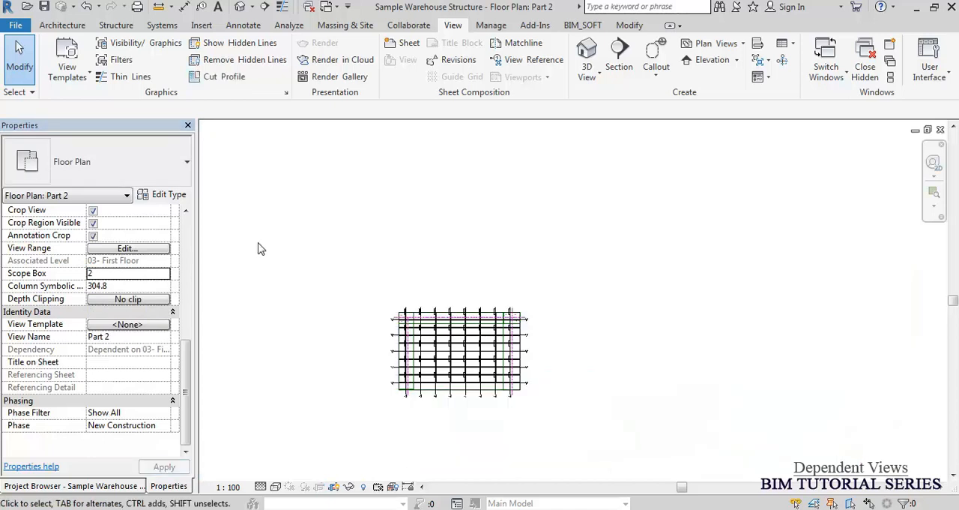
Assign the matching numbered scope box to each remaining dependent view, ending with scope box 11 on Part 11.
{"action": "left_click", "coordinate": [85, 486]}
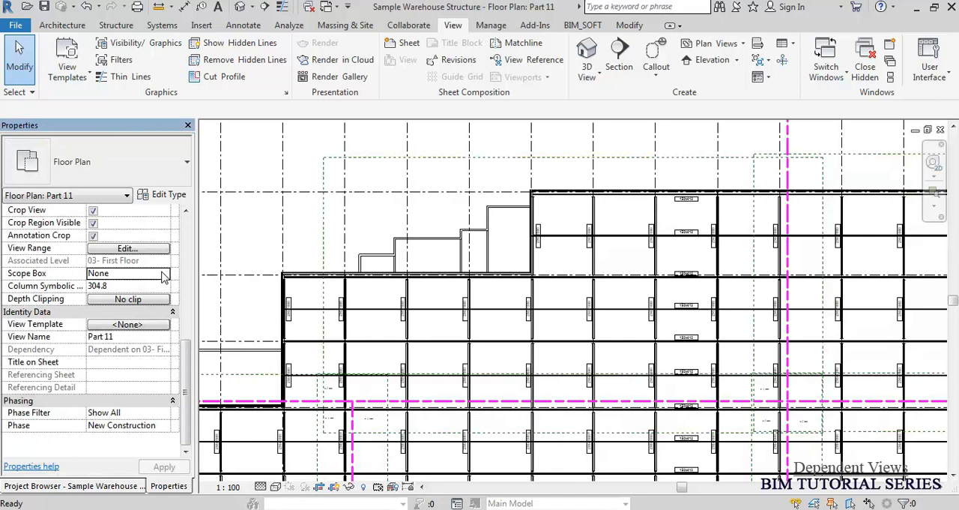
{"action": "left_click", "coordinate": [164, 276]}
{"action": "scroll", "coordinate": [122, 308], "scroll_direction": "down", "scroll_amount": 2}
{"action": "left_click", "coordinate": [97, 339]}
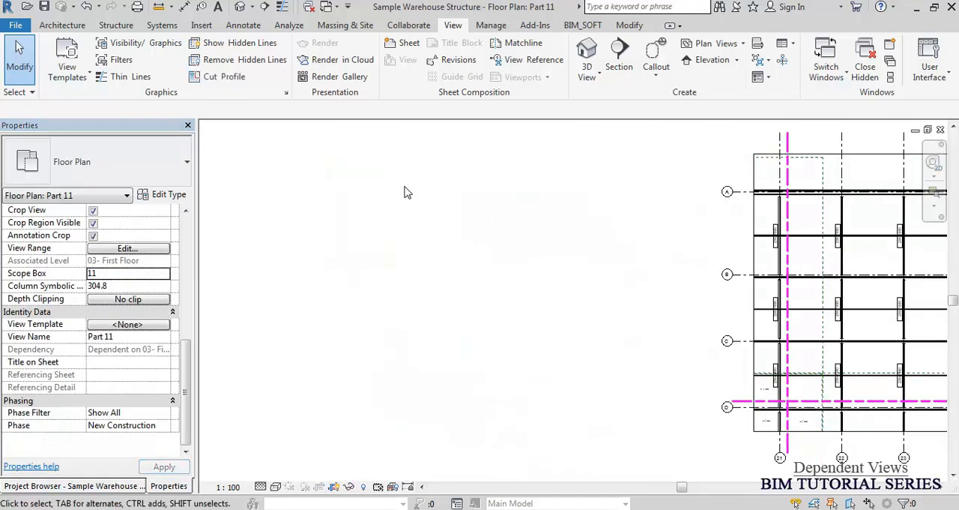
{"action": "middle_click", "coordinate": [404, 193]}
{"action": "middle_click", "coordinate": [404, 193]}
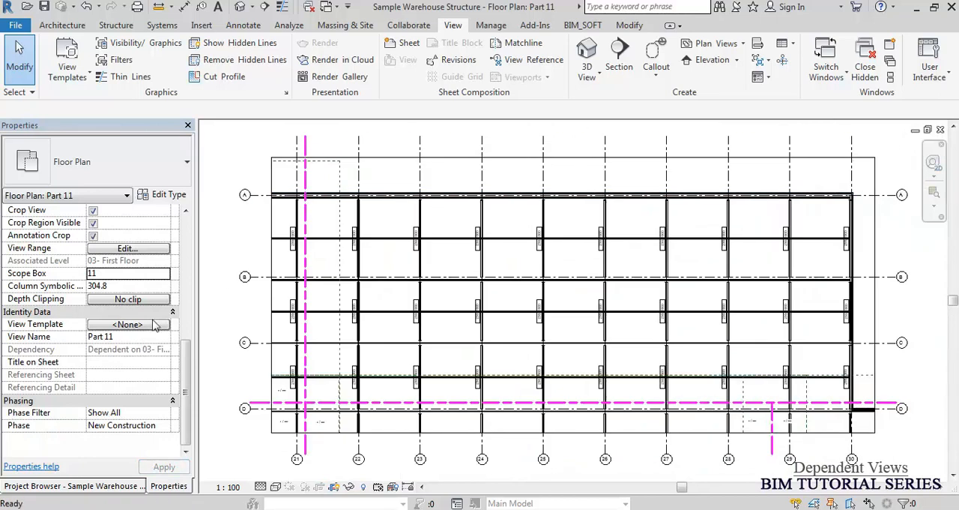
Open the Part 1 floor plan and turn off the Scope Boxes annotation category in its Visibility/Graphic Overrides.
{"action": "left_click", "coordinate": [95, 486]}
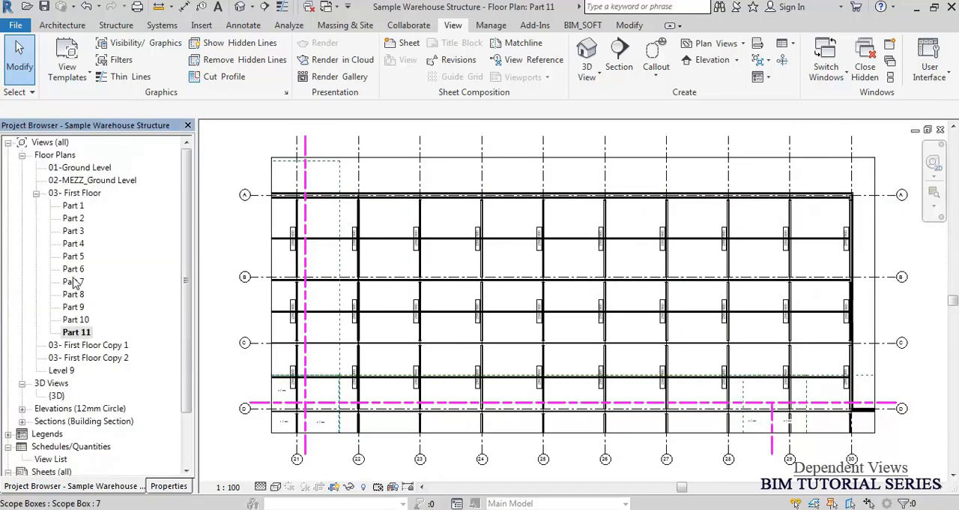
{"action": "double_click", "coordinate": [73, 206]}
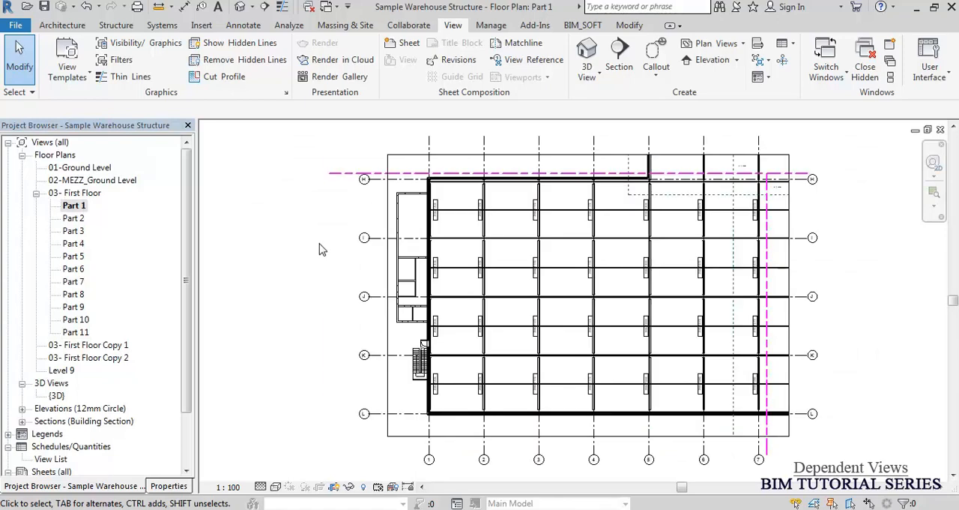
{"action": "scroll", "coordinate": [676, 217], "scroll_direction": "up", "scroll_amount": 4}
{"action": "middle_click_drag", "start_coordinate": [732, 236], "coordinate": [760, 338]}
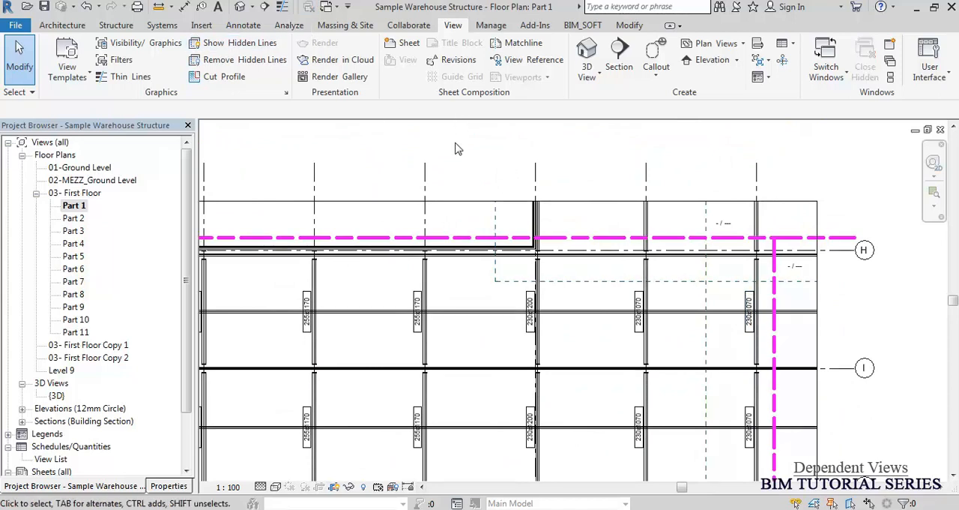
{"action": "key", "text": "v"}
{"action": "key", "text": "g"}
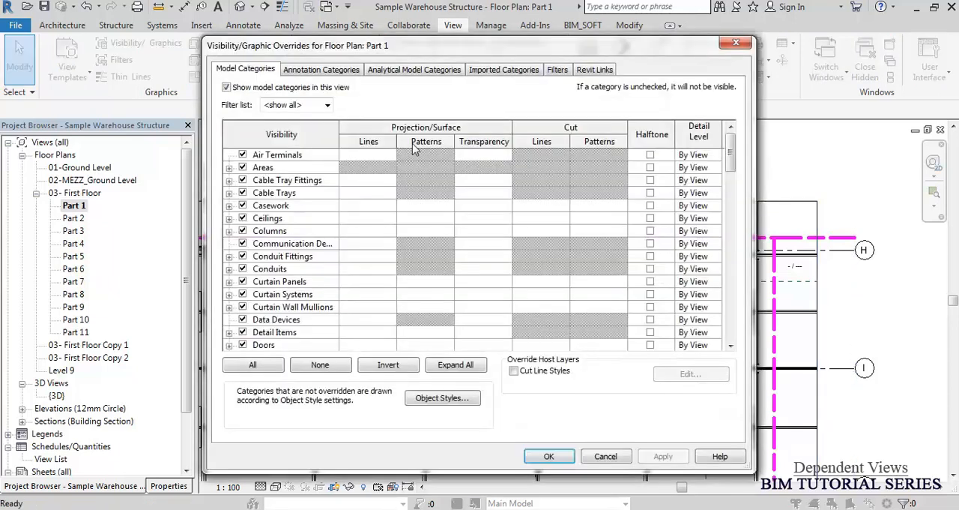
{"action": "left_click", "coordinate": [337, 72]}
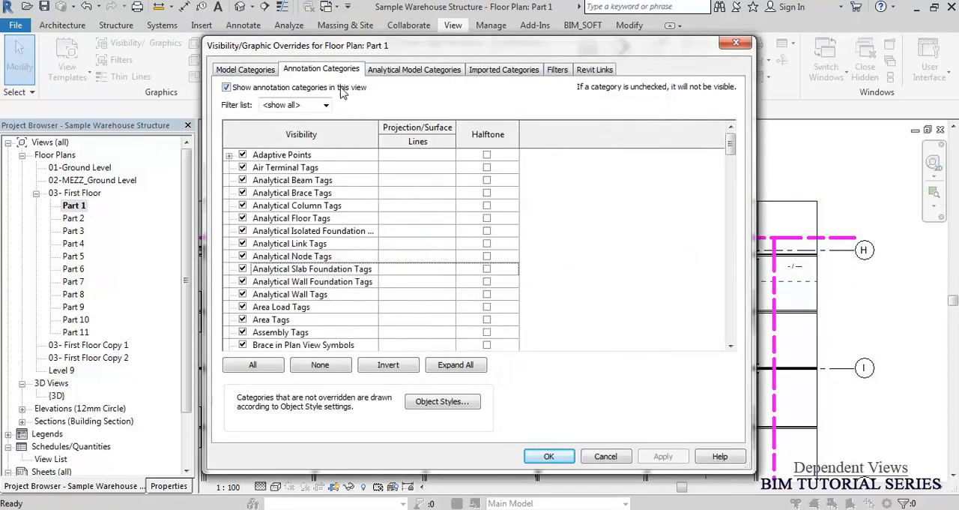
{"action": "left_click", "coordinate": [310, 210]}
{"action": "key", "text": "s"}
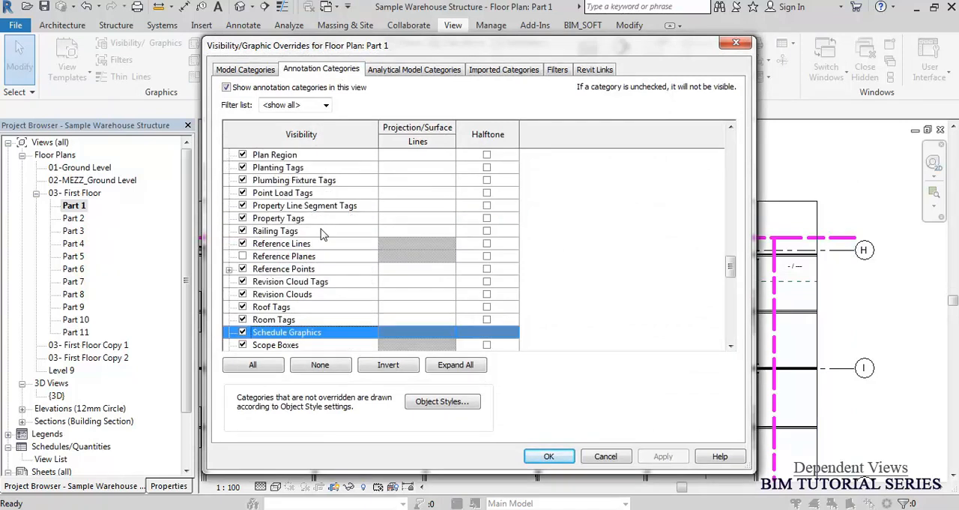
{"action": "scroll", "coordinate": [321, 232], "scroll_direction": "down", "scroll_amount": 7}
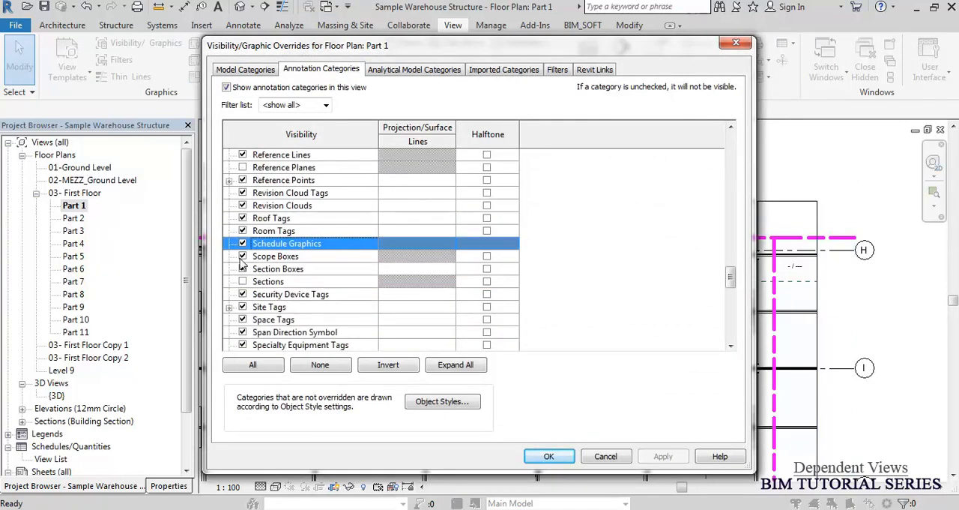
{"action": "left_click", "coordinate": [242, 256]}
{"action": "left_click", "coordinate": [549, 458]}
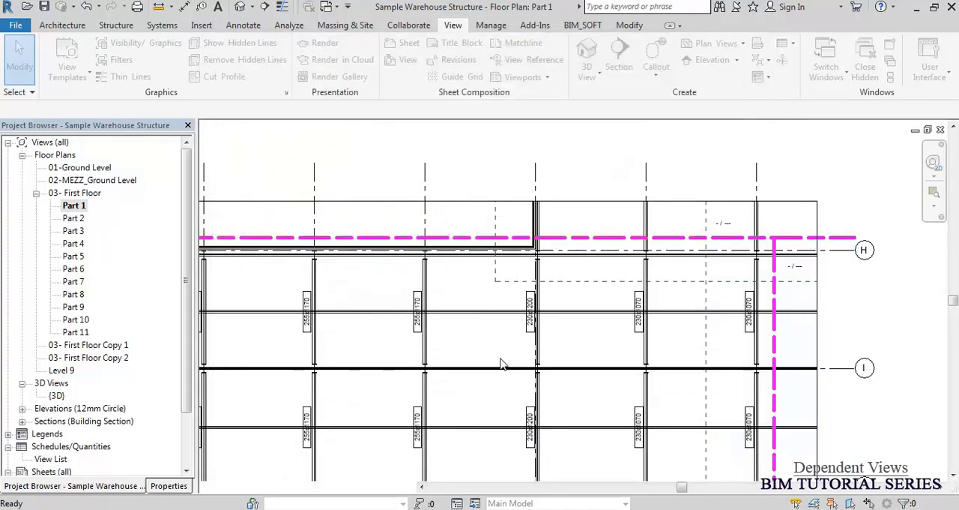
Open the Part 6 floor plan to check its cropping, matchlines and scope box visibility, and return to Part 1.
{"action": "left_click", "coordinate": [75, 206]}
{"action": "double_click", "coordinate": [74, 269]}
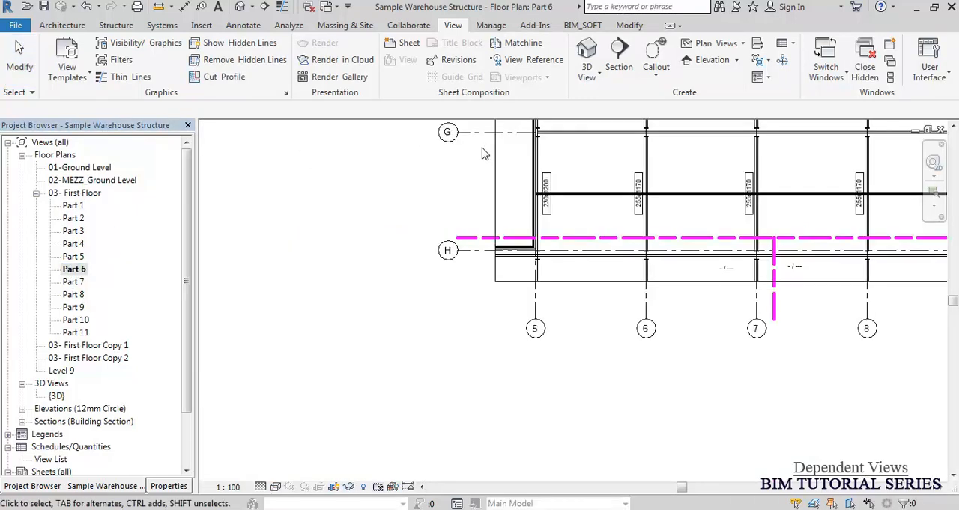
{"action": "middle_click_drag", "start_coordinate": [604, 246], "coordinate": [376, 407]}
{"action": "middle_click_drag", "start_coordinate": [530, 320], "coordinate": [306, 395]}
{"action": "scroll", "coordinate": [537, 203], "scroll_direction": "down", "scroll_amount": 6}
{"action": "middle_click_drag", "start_coordinate": [783, 286], "coordinate": [727, 323]}
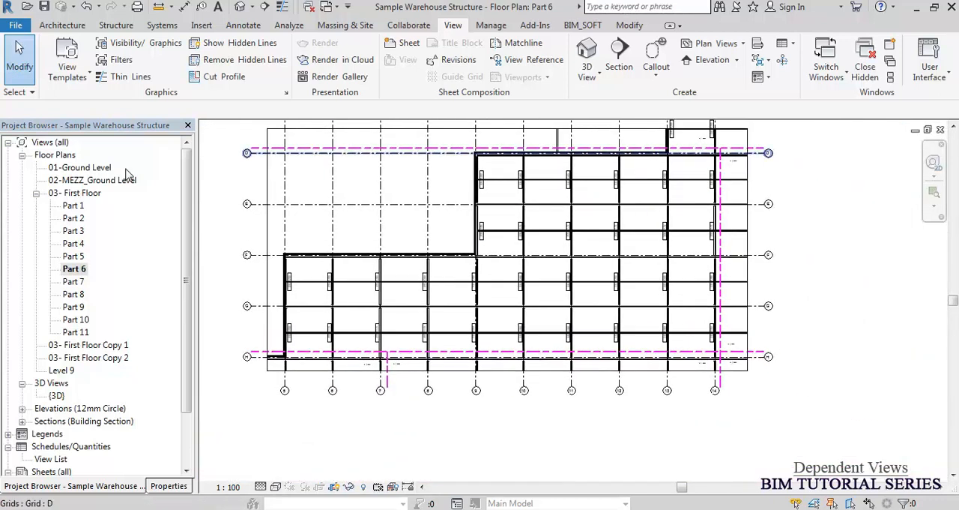
{"action": "double_click", "coordinate": [71, 206]}
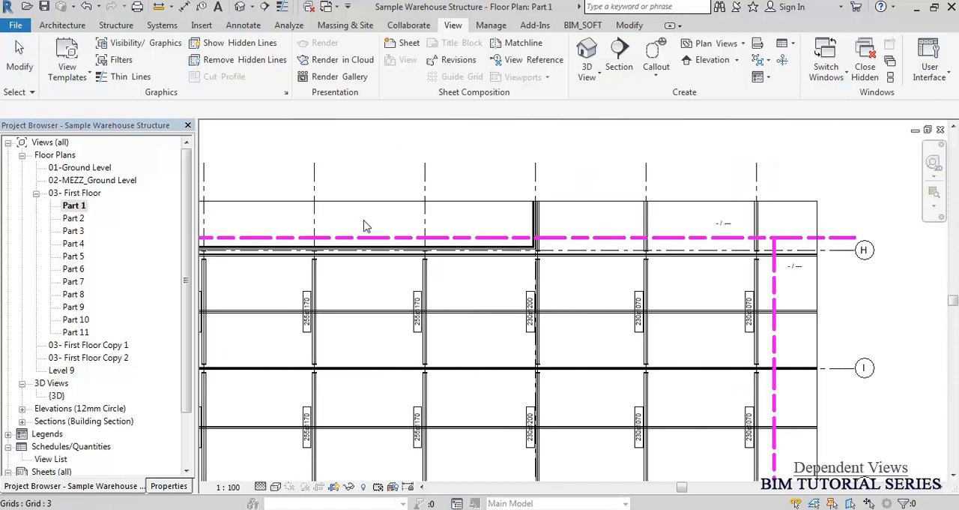
{"action": "middle_click", "coordinate": [487, 177]}
{"action": "middle_click", "coordinate": [487, 177]}
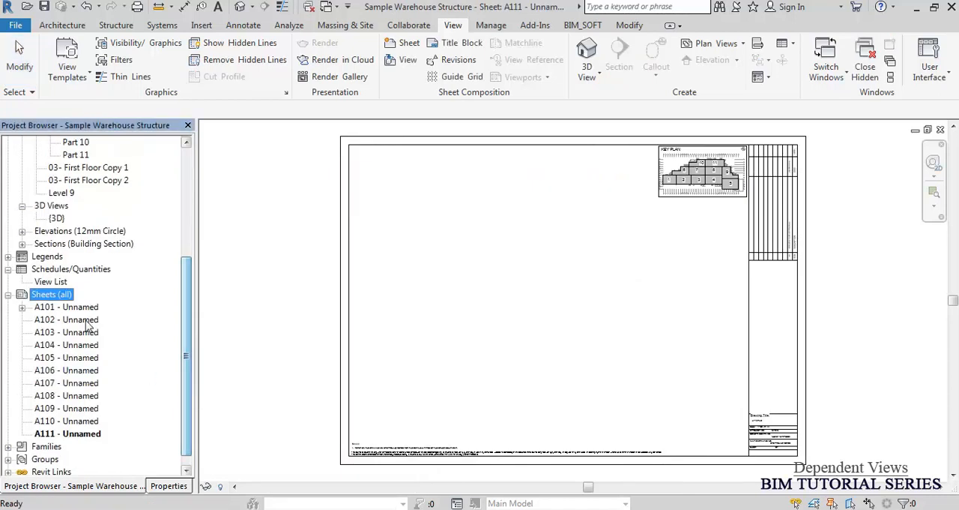
Rename sheet A101 as "First Floor Plan - Part 1".
{"action": "left_click", "coordinate": [89, 309]}
{"action": "key", "text": "F2"}
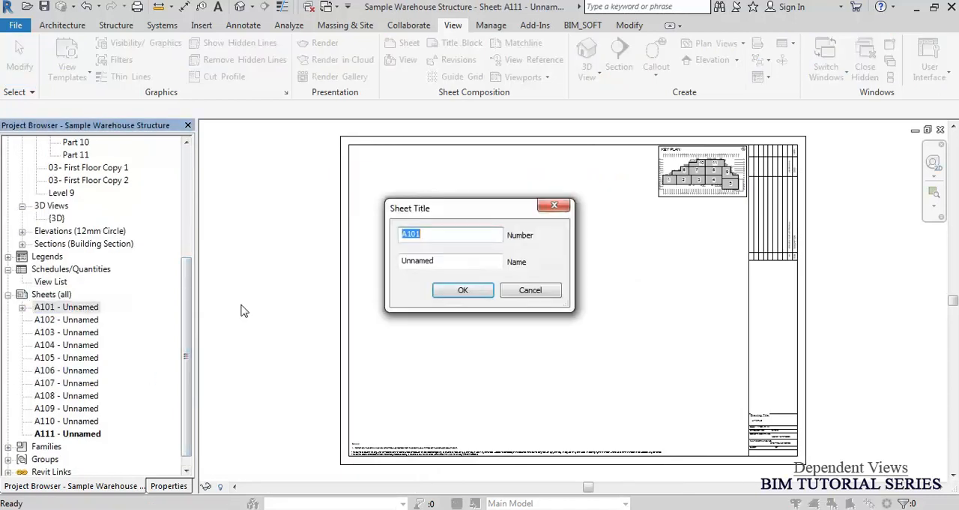
{"action": "left_click_drag", "start_coordinate": [433, 262], "coordinate": [398, 261]}
{"action": "type", "text": "First Floor Plan - Part 1"}
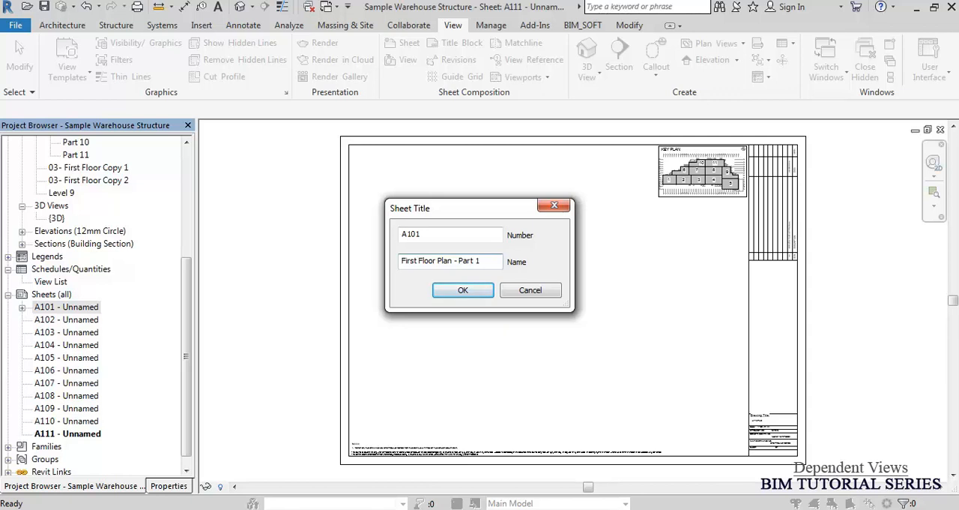
{"action": "left_click", "coordinate": [464, 291]}
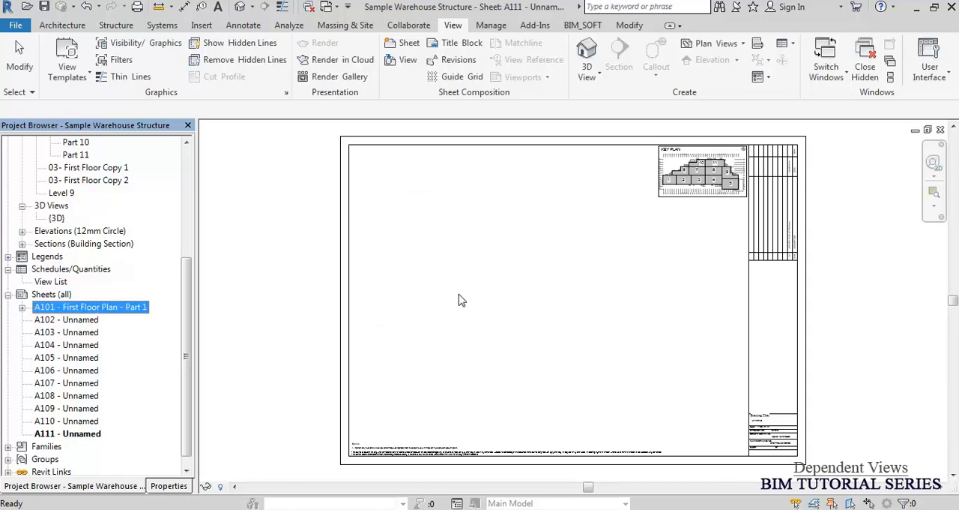
{"action": "left_click", "coordinate": [278, 262]}
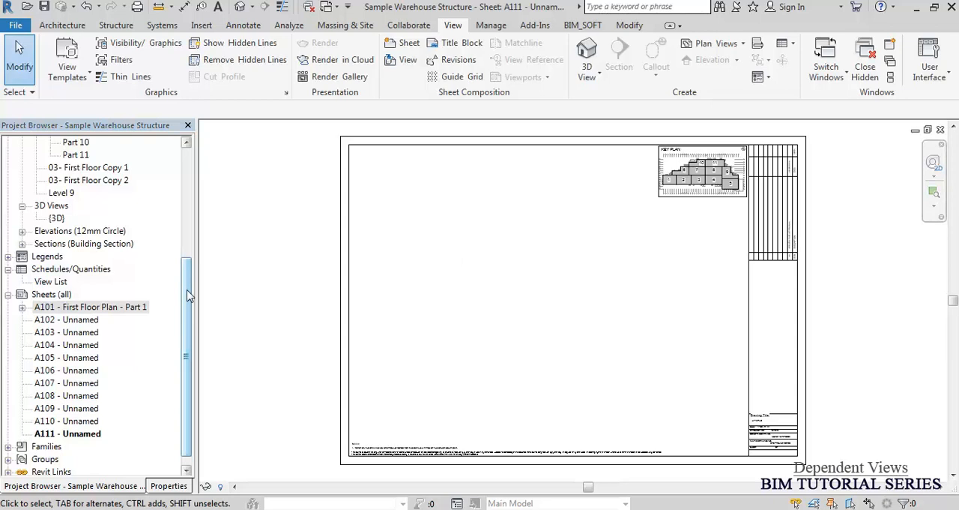
Open sheet A101 - First Floor Plan - Part 1 and delete the oversized floor plan viewport from it.
{"action": "left_click", "coordinate": [85, 310]}
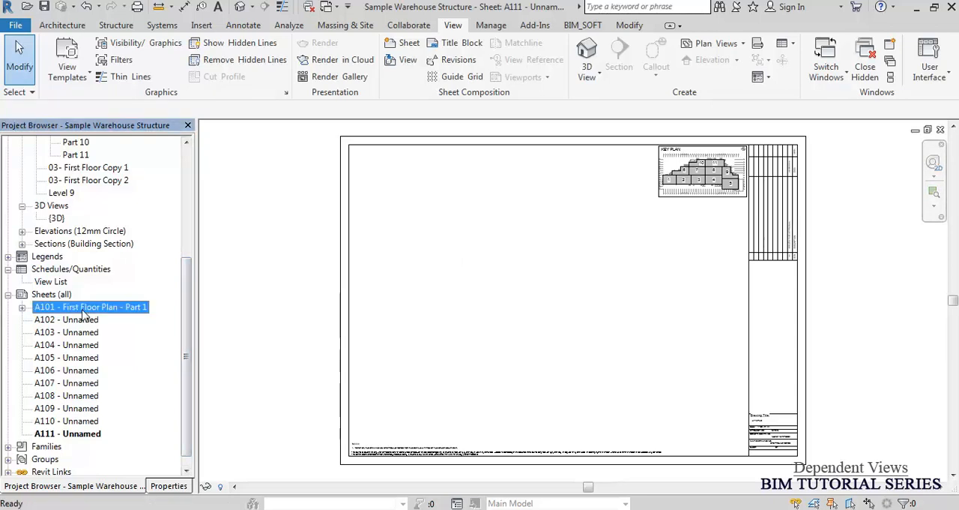
{"action": "double_click", "coordinate": [82, 310]}
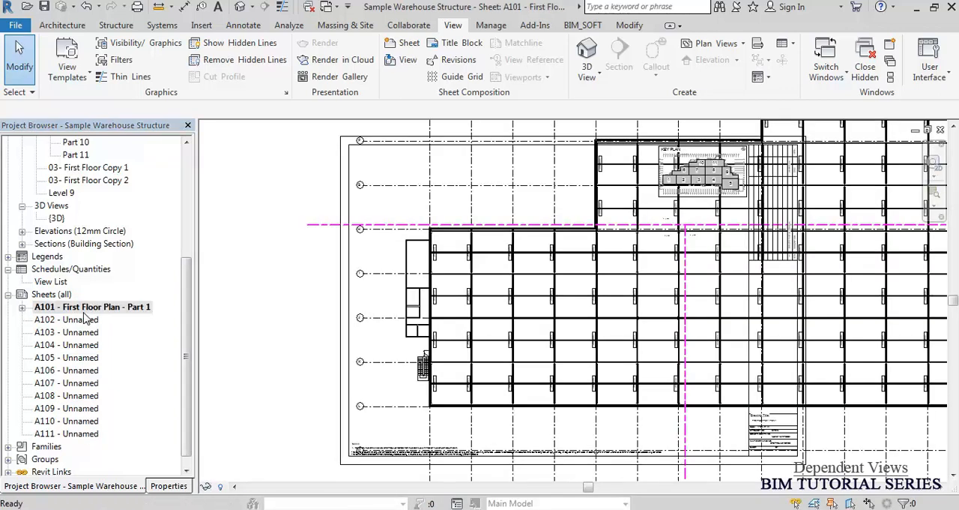
{"action": "left_click", "coordinate": [527, 222]}
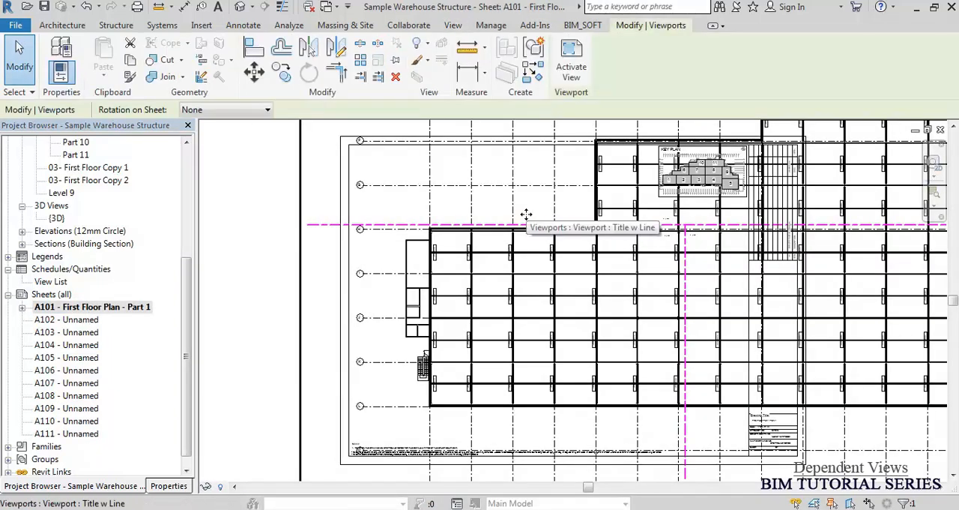
{"action": "left_click", "coordinate": [397, 78]}
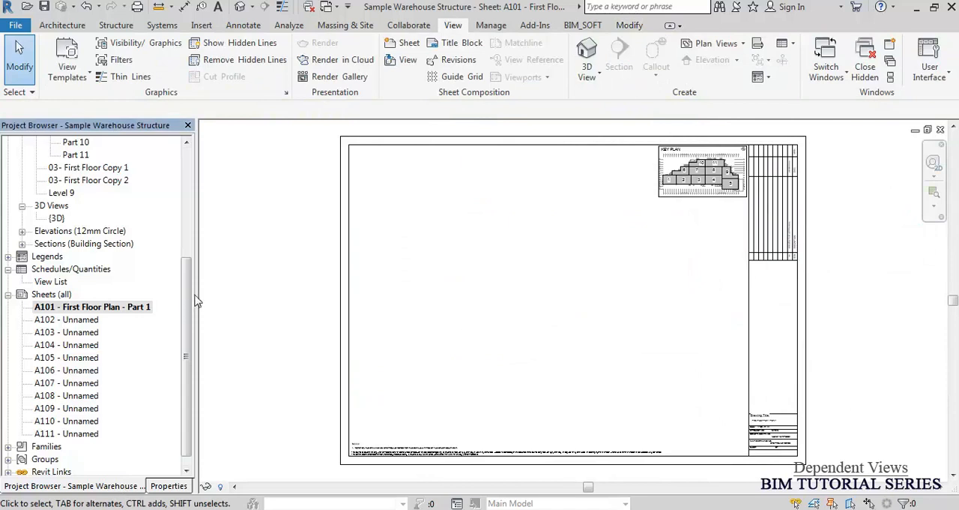
Check the Part 1 floor plan, close it, and place the Part 1 view in the drawing area of sheet A101.
{"action": "scroll", "coordinate": [180, 172], "scroll_direction": "up", "scroll_amount": 5}
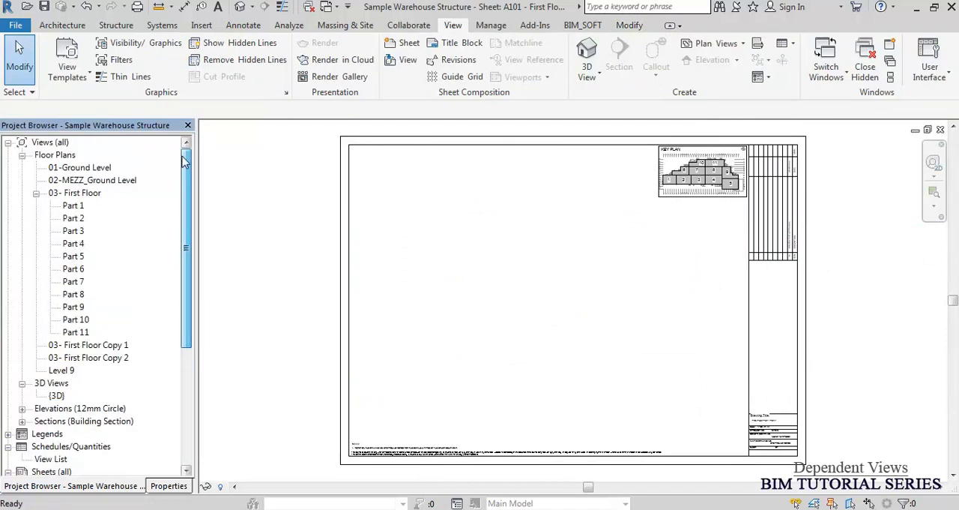
{"action": "left_click", "coordinate": [73, 209]}
{"action": "double_click", "coordinate": [74, 210]}
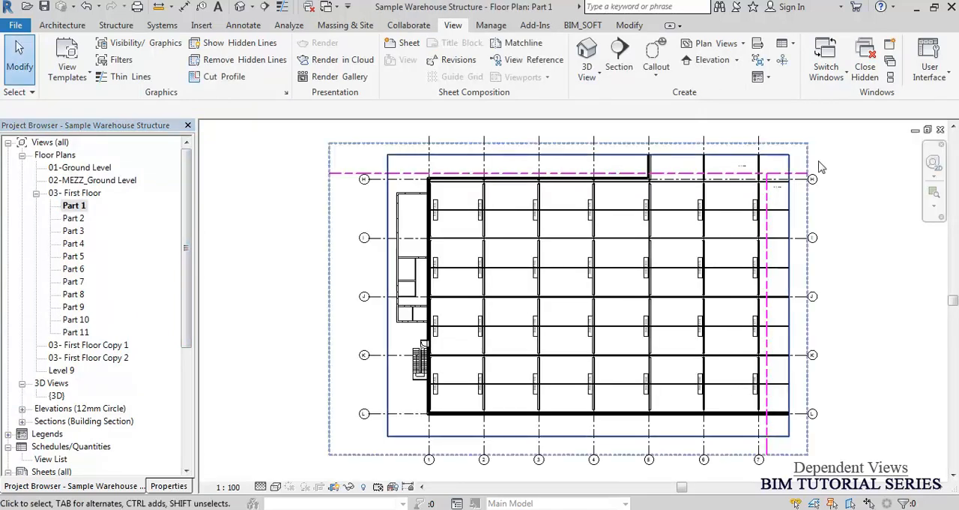
{"action": "left_click", "coordinate": [941, 131]}
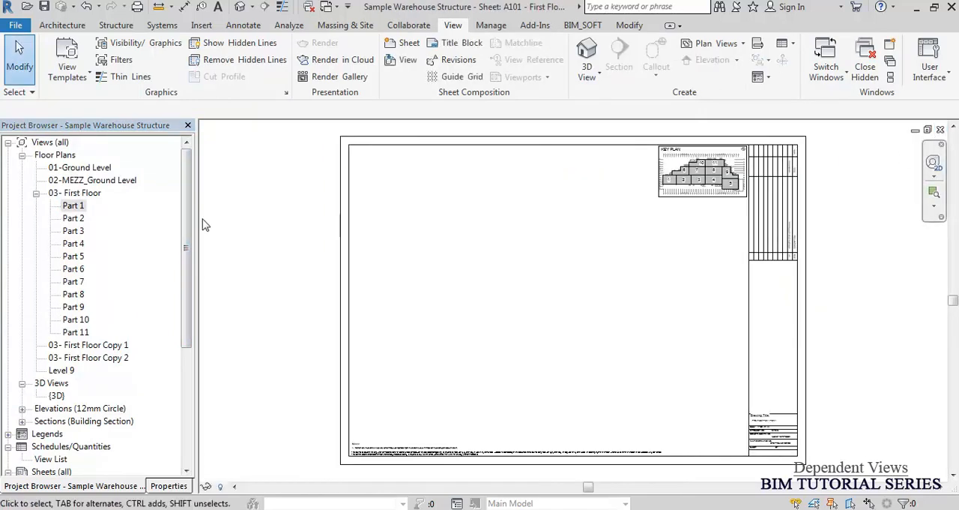
{"action": "left_click", "coordinate": [73, 209]}
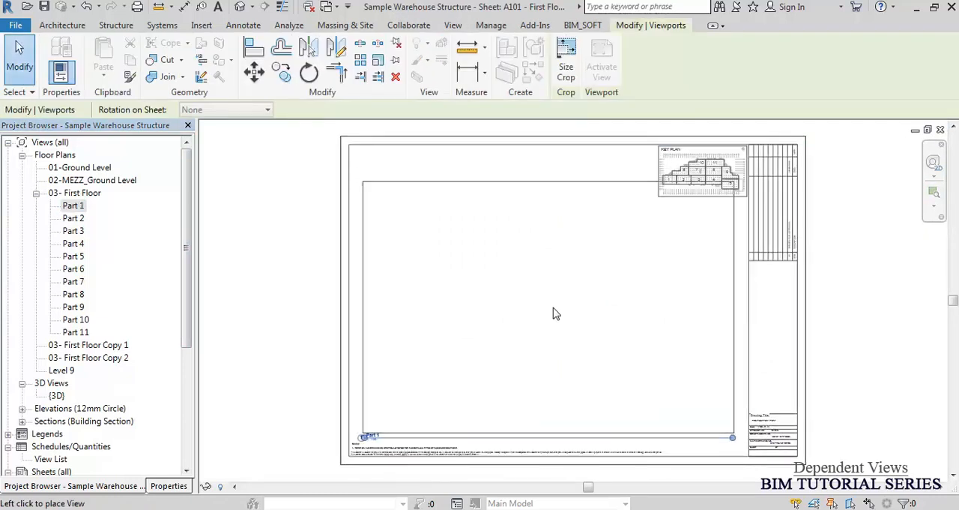
{"action": "left_click", "coordinate": [556, 313]}
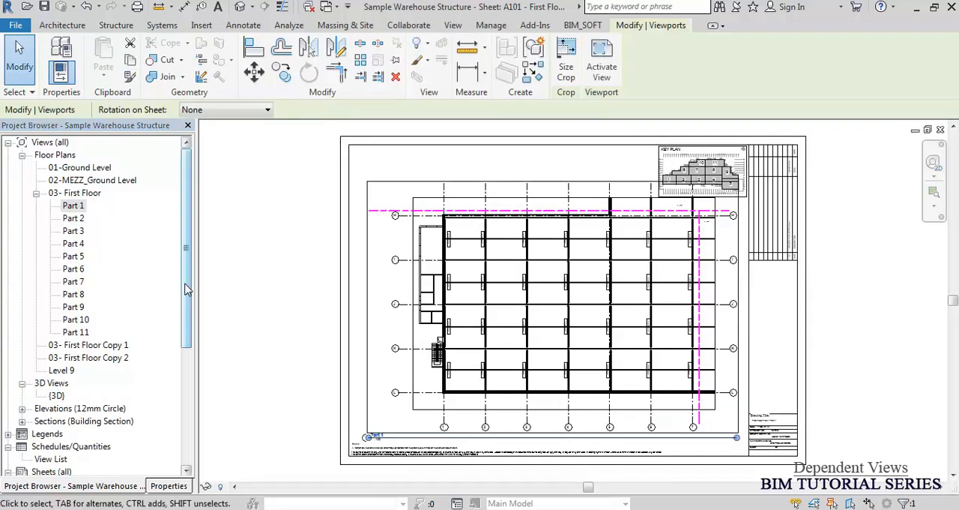
Place the Part 2 view on sheet A102 and each remaining part on its matching sheet, ending with Part 11 on A111.
{"action": "left_click_drag", "start_coordinate": [185, 288], "coordinate": [195, 396]}
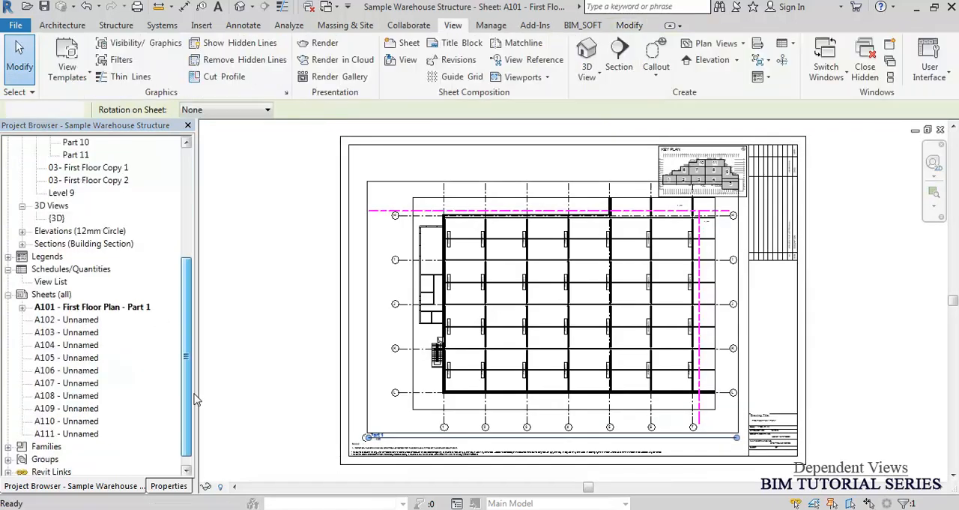
{"action": "double_click", "coordinate": [75, 319]}
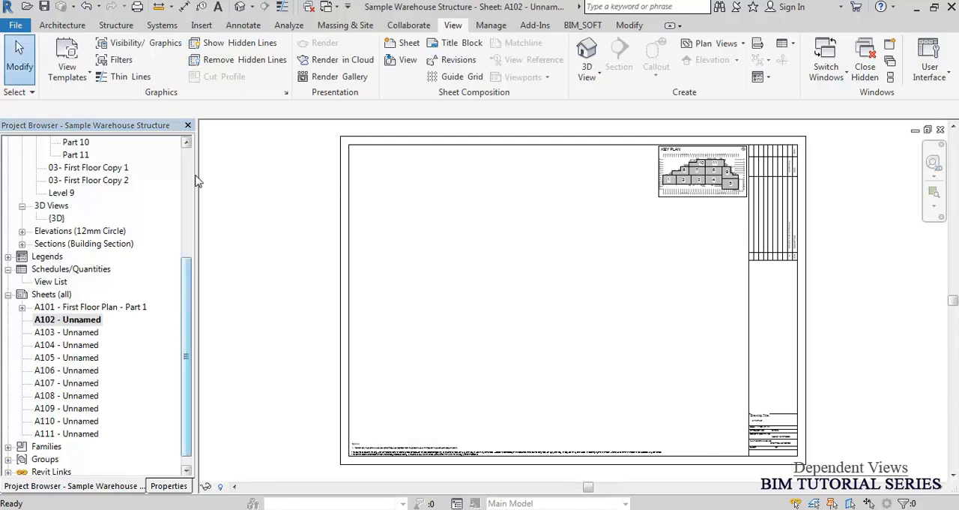
{"action": "left_click_drag", "start_coordinate": [188, 314], "coordinate": [158, 203]}
{"action": "left_click_drag", "start_coordinate": [72, 220], "coordinate": [464, 270]}
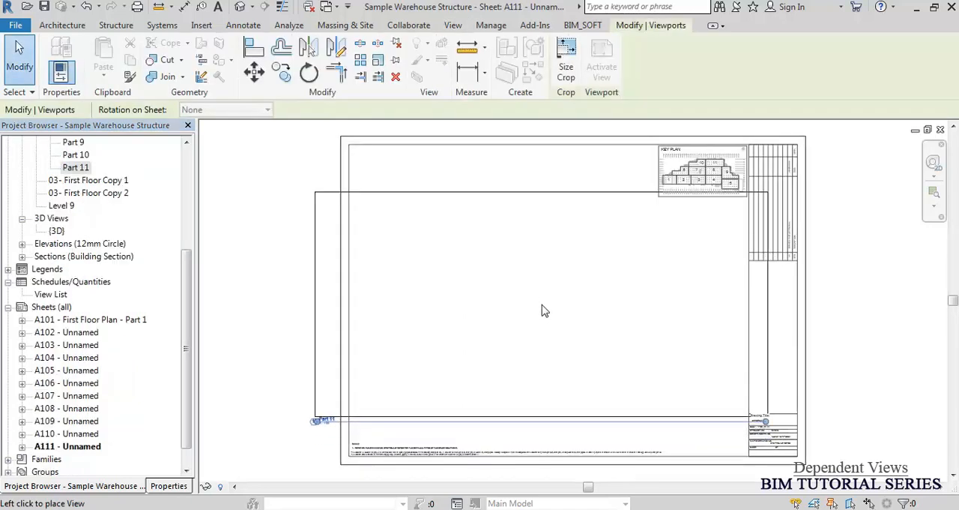
{"action": "left_click", "coordinate": [545, 311]}
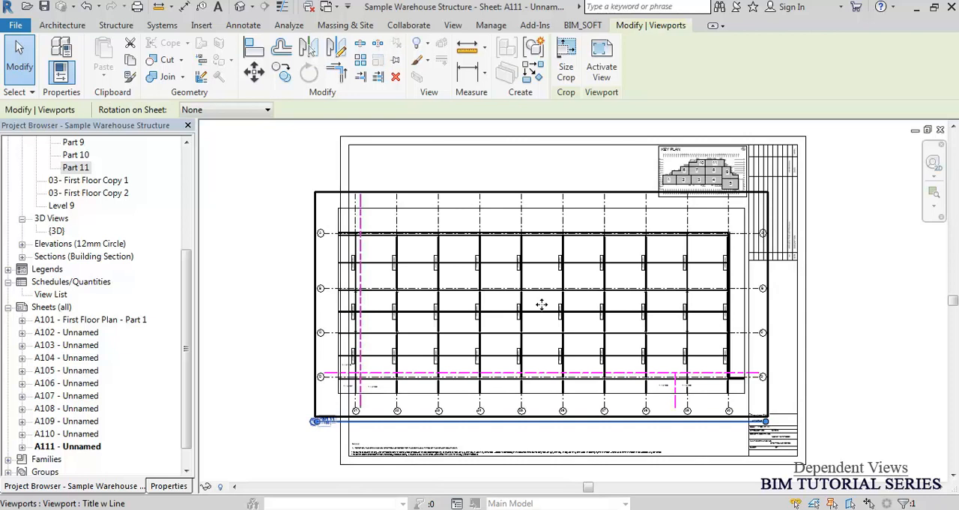
{"action": "left_click", "coordinate": [233, 250]}
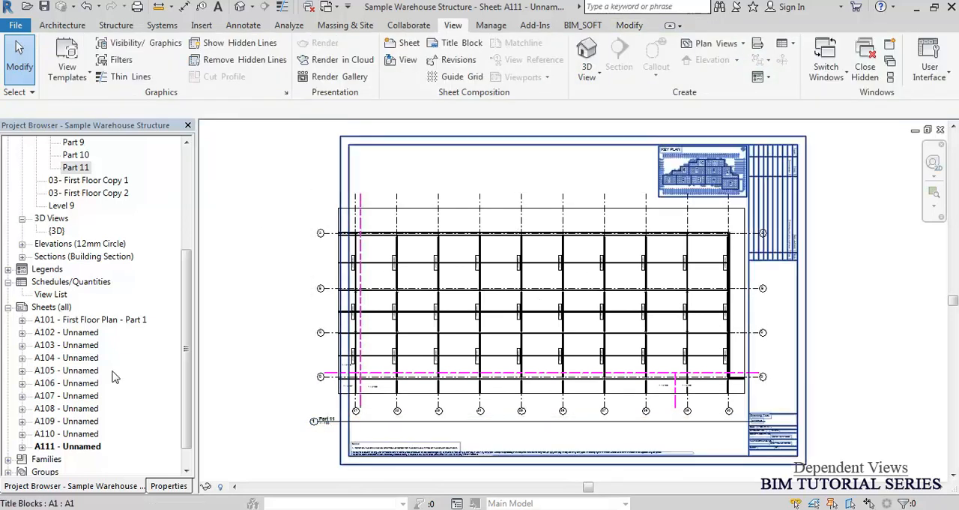
Open the Part 1 floor plan, close the hidden windows, and inspect the view references beside its matchlines.
{"action": "left_click_drag", "start_coordinate": [188, 353], "coordinate": [190, 311]}
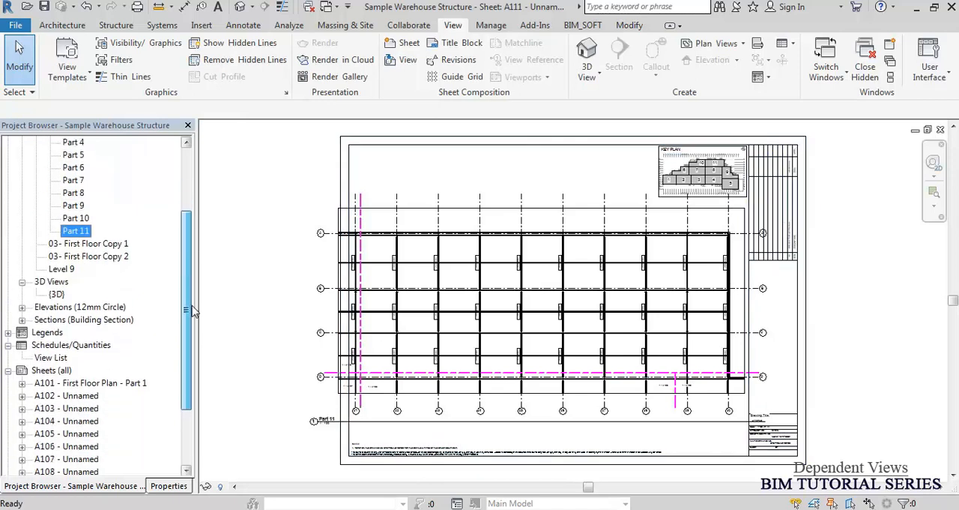
{"action": "left_click_drag", "start_coordinate": [187, 264], "coordinate": [217, 182]}
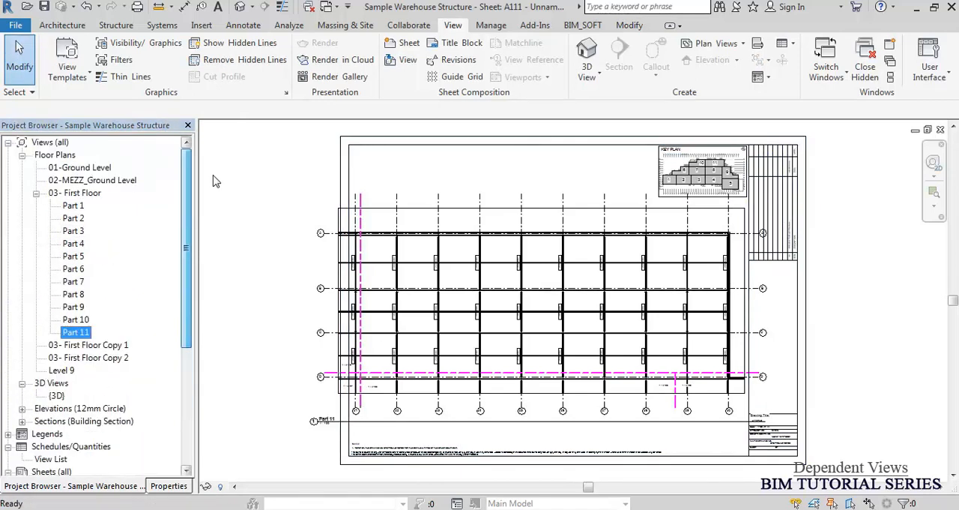
{"action": "left_click", "coordinate": [72, 209]}
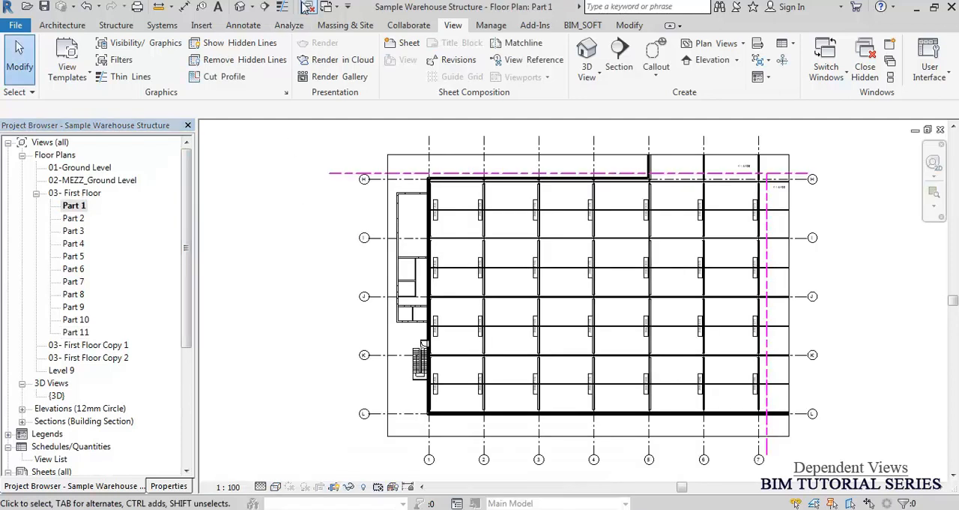
{"action": "left_click", "coordinate": [308, 7]}
{"action": "scroll", "coordinate": [776, 194], "scroll_direction": "up", "scroll_amount": 3}
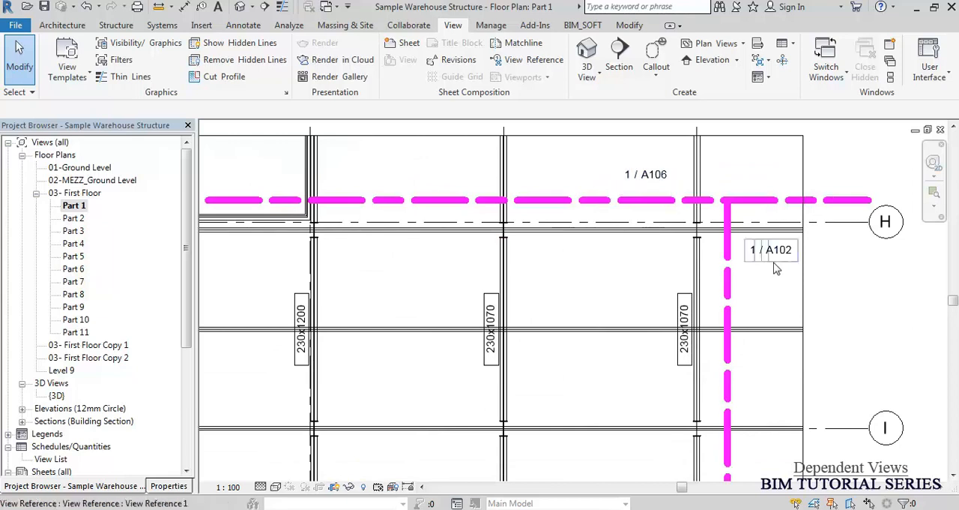
{"action": "scroll", "coordinate": [780, 258], "scroll_direction": "down", "scroll_amount": 2}
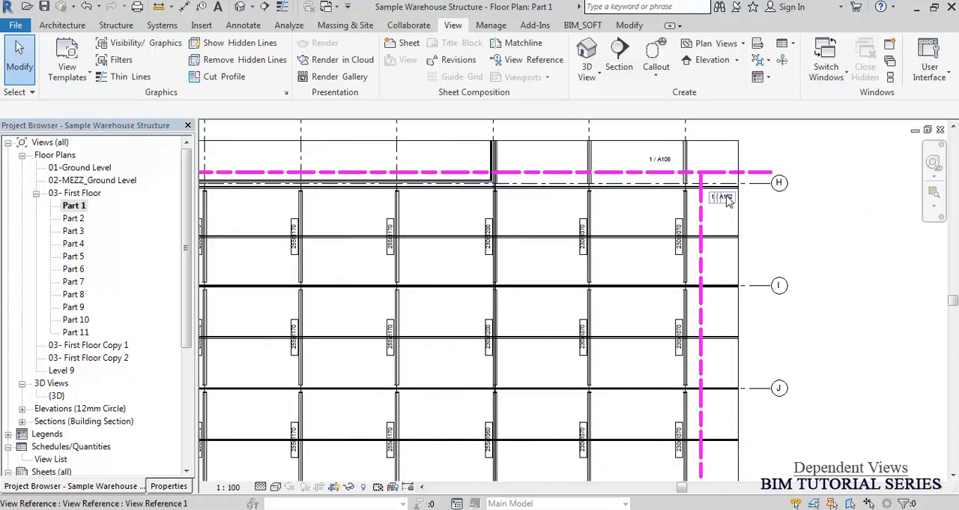
Follow the A102 view reference to the Part 2 floor plan and examine the references at both ends of its matchline.
{"action": "left_click", "coordinate": [724, 198]}
{"action": "double_click", "coordinate": [725, 199]}
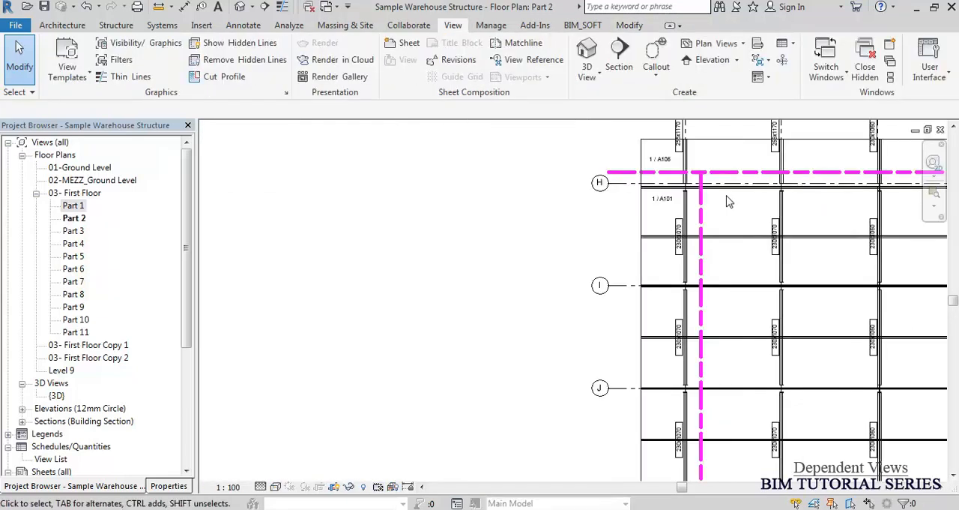
{"action": "scroll", "coordinate": [398, 242], "scroll_direction": "down", "scroll_amount": 7}
{"action": "scroll", "coordinate": [605, 208], "scroll_direction": "up", "scroll_amount": 4}
{"action": "scroll", "coordinate": [315, 251], "scroll_direction": "up", "scroll_amount": 5}
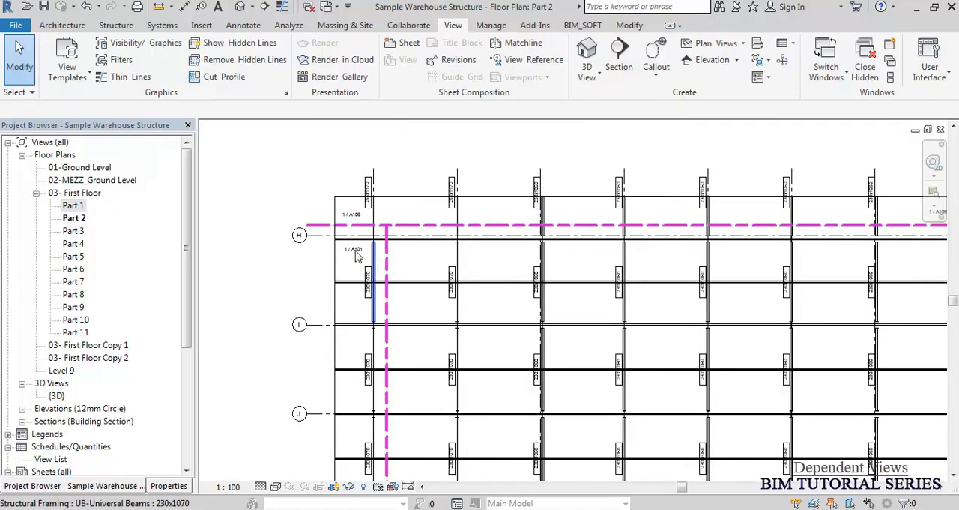
{"action": "scroll", "coordinate": [315, 168], "scroll_direction": "down", "scroll_amount": 6}
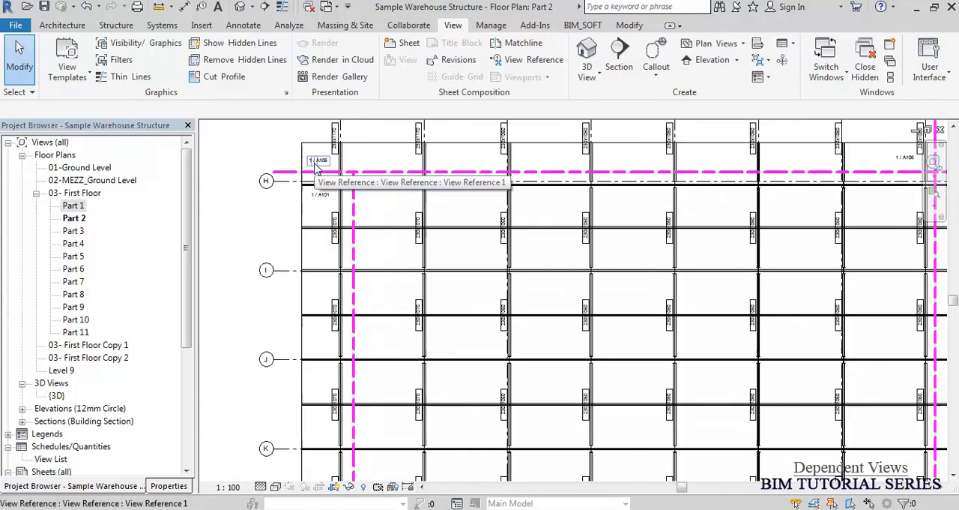
{"action": "scroll", "coordinate": [731, 167], "scroll_direction": "up", "scroll_amount": 5}
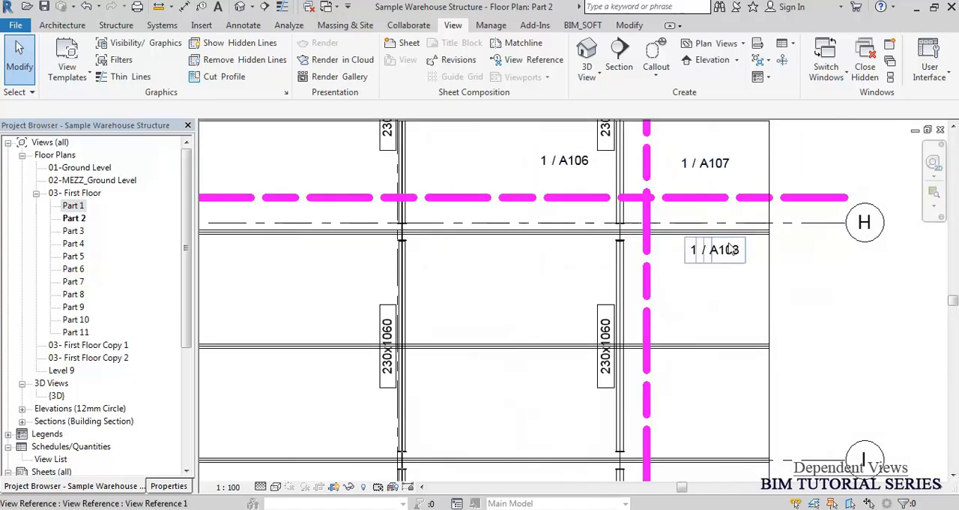
{"action": "scroll", "coordinate": [753, 241], "scroll_direction": "down", "scroll_amount": 2}
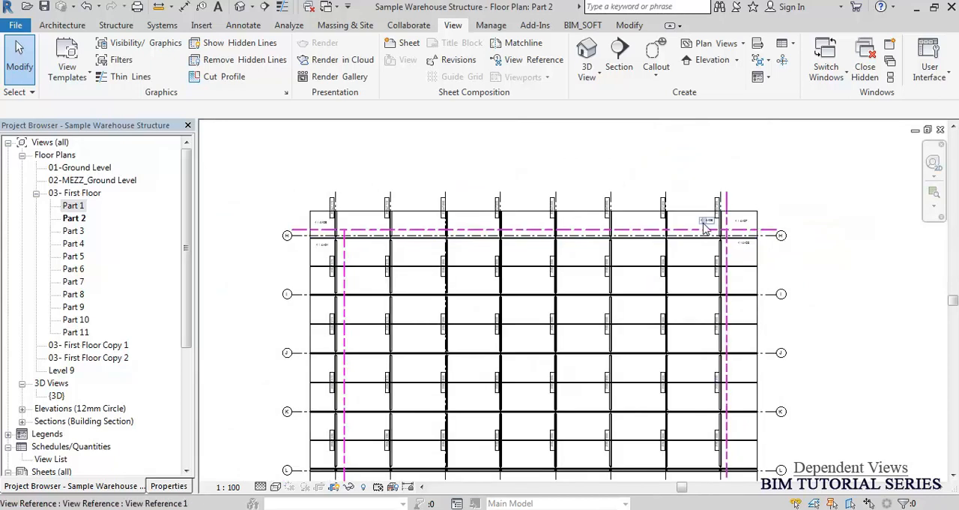
Select the two A106 view references above Part 2's horizontal matchline to check their target view.
{"action": "left_click", "coordinate": [706, 223]}
{"action": "left_click", "coordinate": [320, 224]}
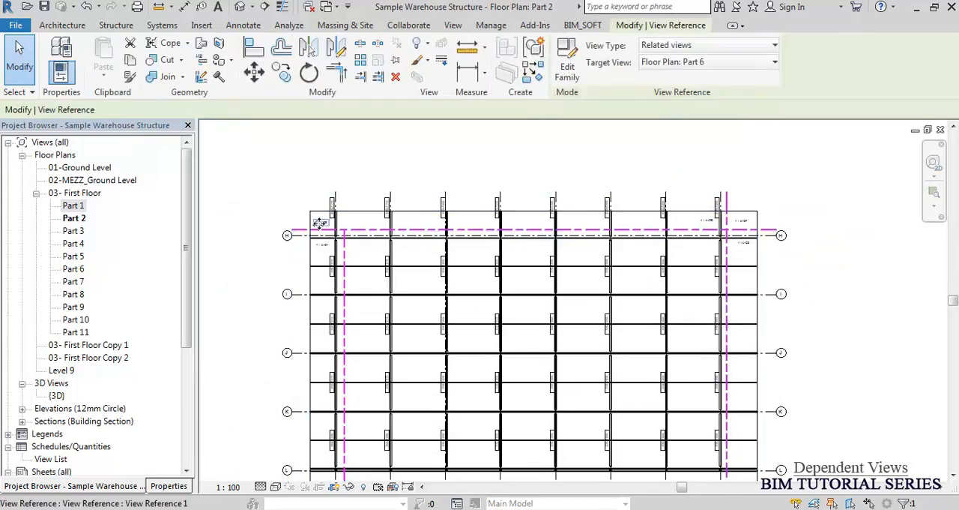
{"action": "left_click", "coordinate": [363, 157]}
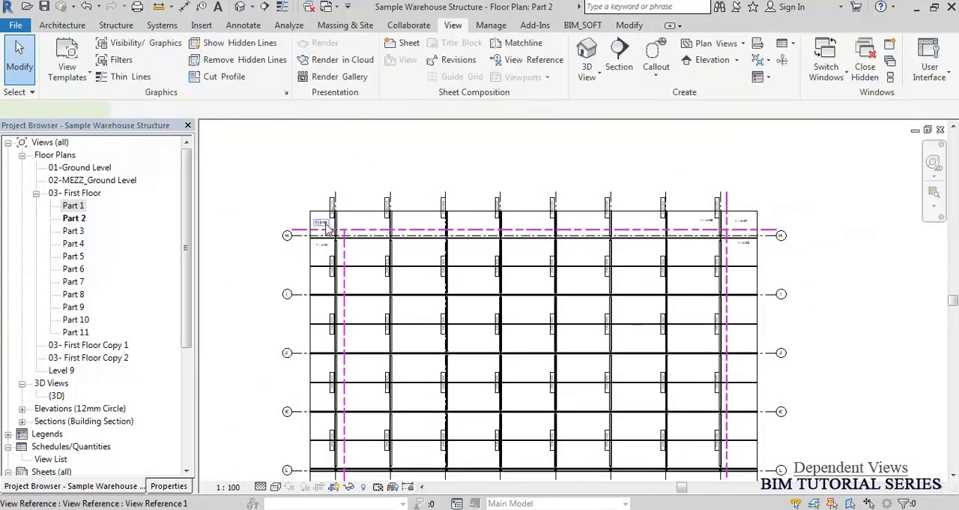
{"action": "left_click", "coordinate": [327, 227]}
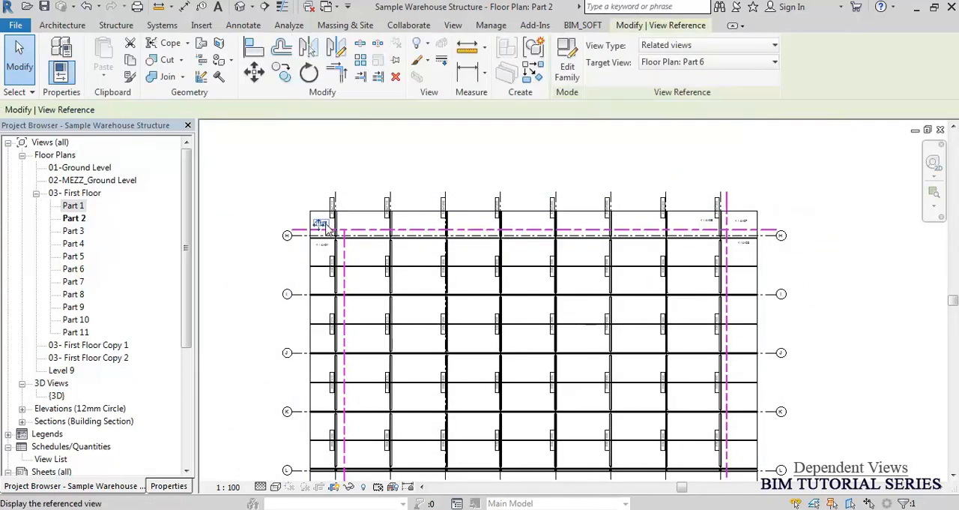
{"action": "left_click", "coordinate": [803, 187]}
Follow the A107 view reference from Part 2 to the Part 7 floor plan and examine its matchline references.
{"action": "scroll", "coordinate": [749, 220], "scroll_direction": "up", "scroll_amount": 4}
{"action": "double_click", "coordinate": [724, 223]}
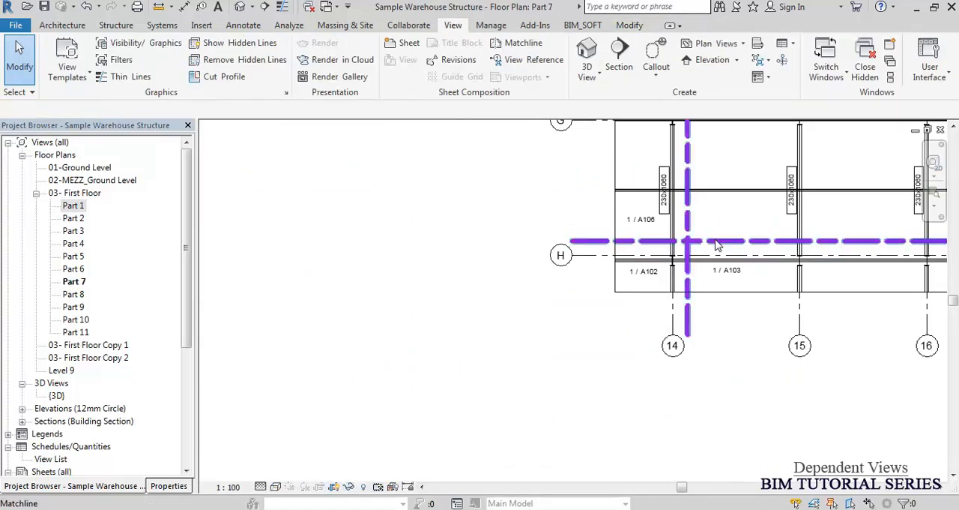
{"action": "scroll", "coordinate": [643, 299], "scroll_direction": "up", "scroll_amount": 3}
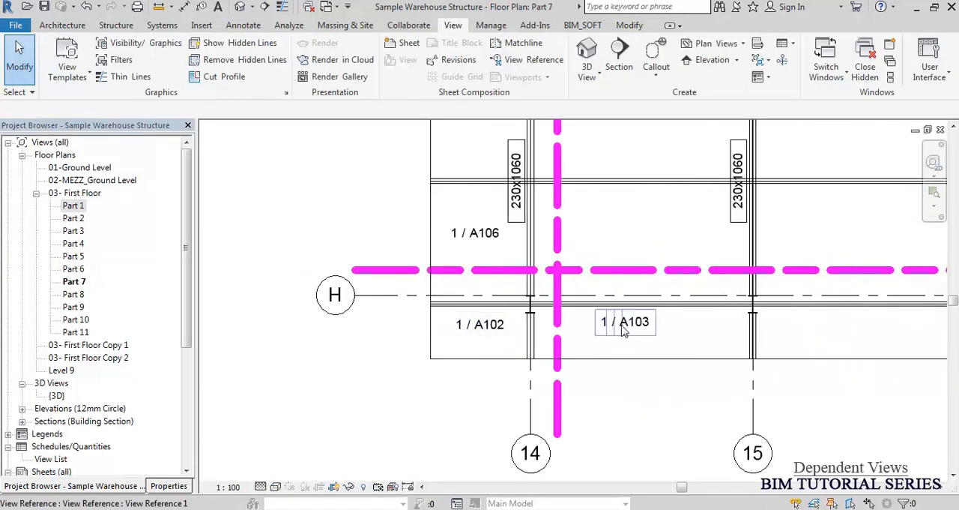
{"action": "scroll", "coordinate": [441, 295], "scroll_direction": "down", "scroll_amount": 5}
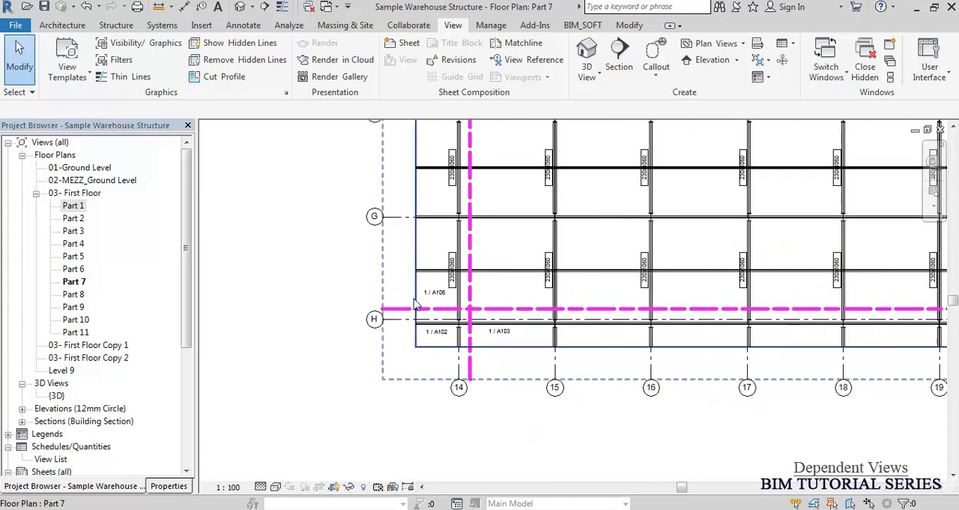
{"action": "scroll", "coordinate": [364, 289], "scroll_direction": "up", "scroll_amount": 1}
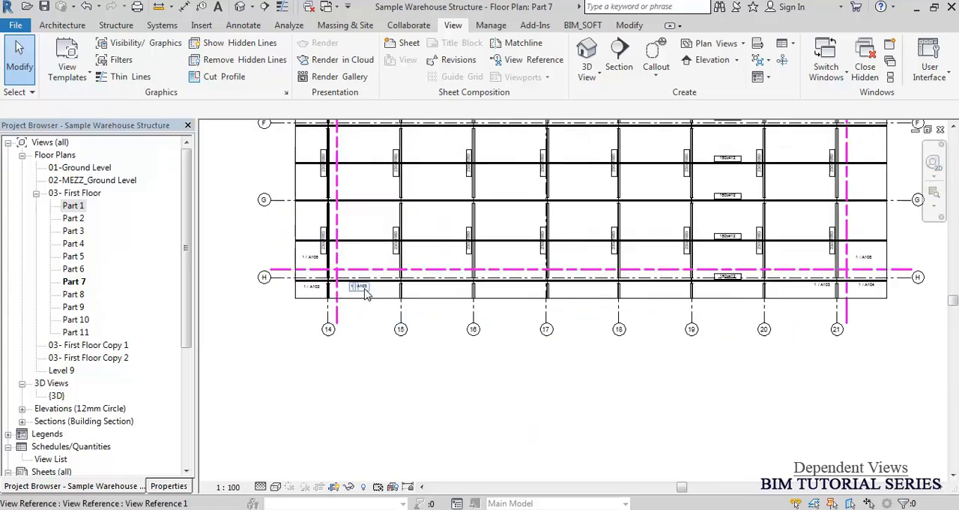
Follow the A103 view reference to Part 3 and its A108 reference to Part 8, checking the matchline references.
{"action": "left_click", "coordinate": [362, 286]}
{"action": "double_click", "coordinate": [362, 287]}
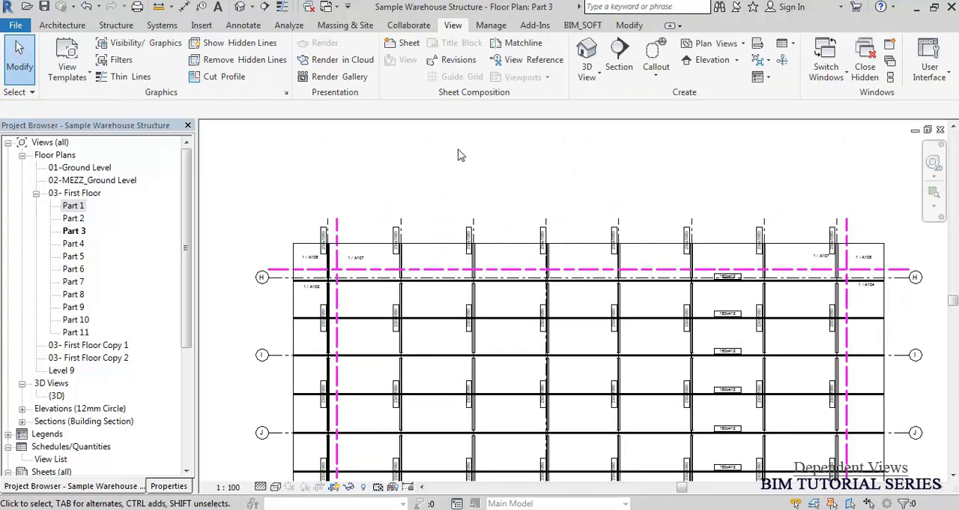
{"action": "scroll", "coordinate": [456, 154], "scroll_direction": "down", "scroll_amount": 3}
{"action": "scroll", "coordinate": [664, 186], "scroll_direction": "up", "scroll_amount": 5}
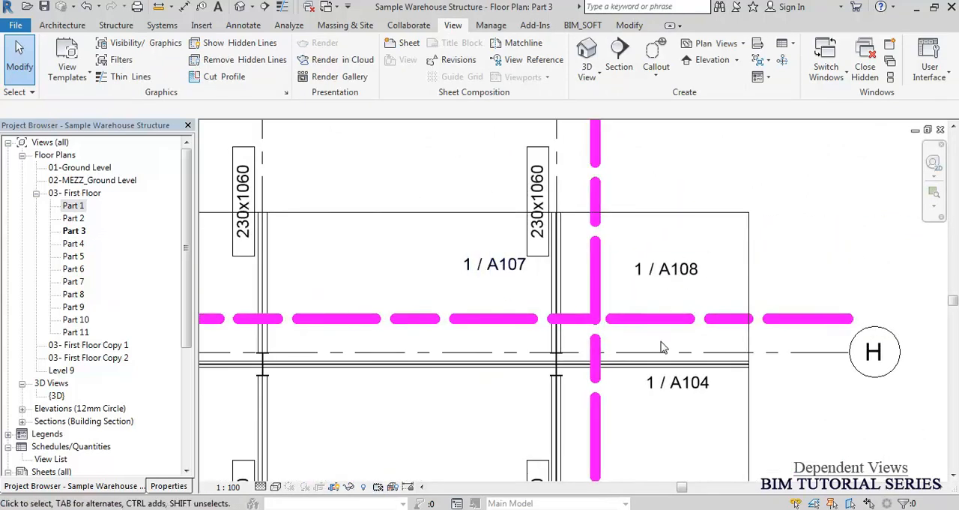
{"action": "double_click", "coordinate": [688, 276]}
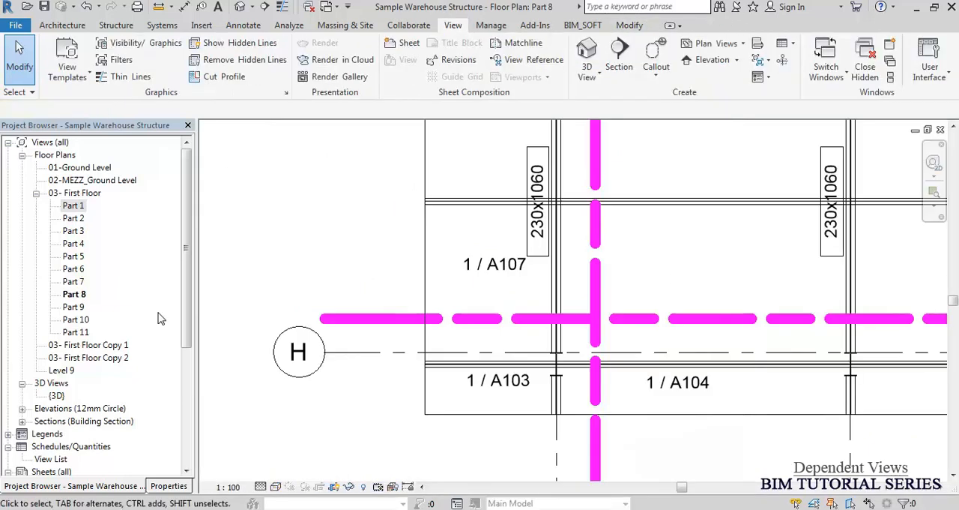
{"action": "left_click", "coordinate": [74, 294]}
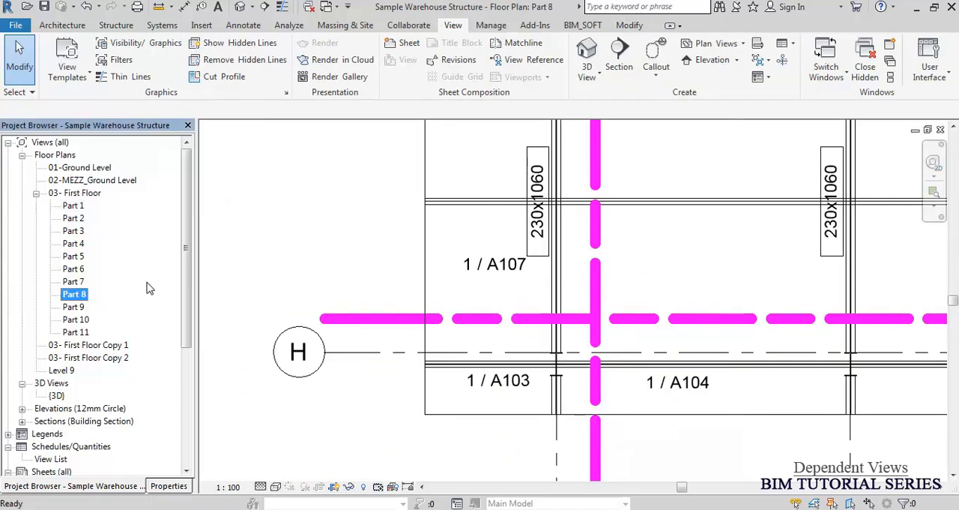
Open sheet A106 and examine the view references around the upper matchline near grid D.
{"action": "left_click", "coordinate": [74, 269]}
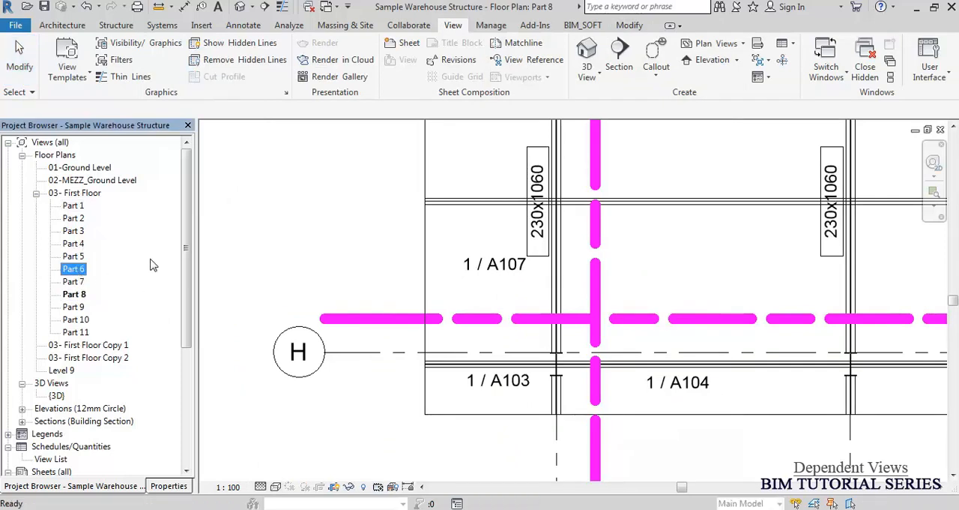
{"action": "left_click_drag", "start_coordinate": [188, 245], "coordinate": [184, 360]}
{"action": "double_click", "coordinate": [68, 361]}
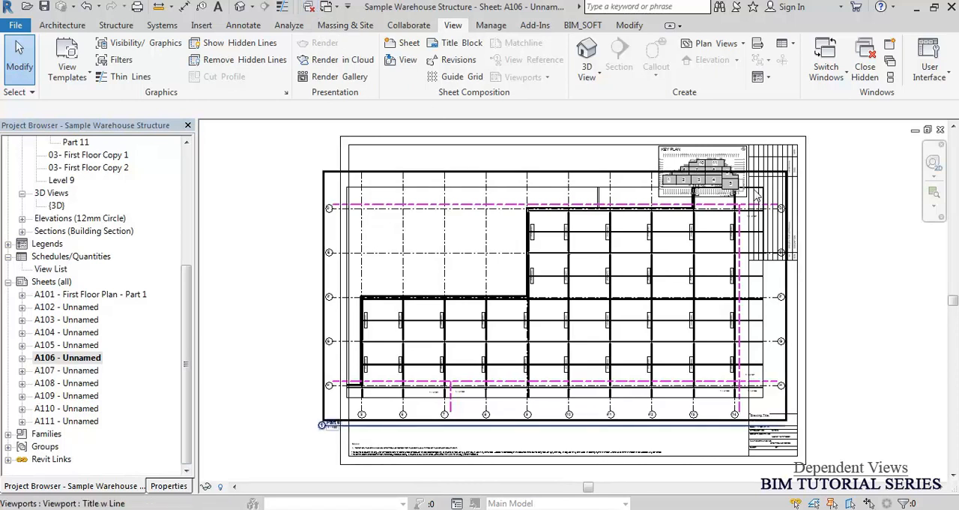
{"action": "scroll", "coordinate": [772, 216], "scroll_direction": "up", "scroll_amount": 5}
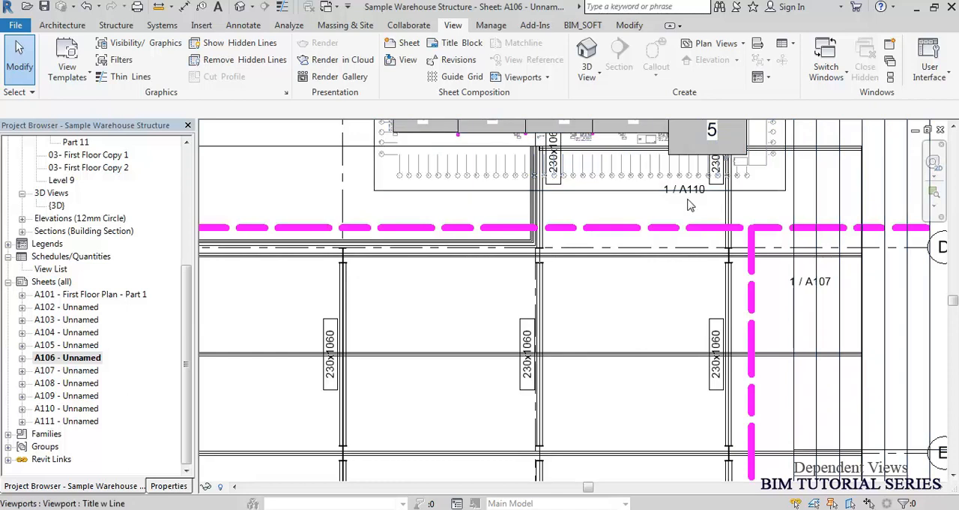
{"action": "scroll", "coordinate": [686, 203], "scroll_direction": "down", "scroll_amount": 5}
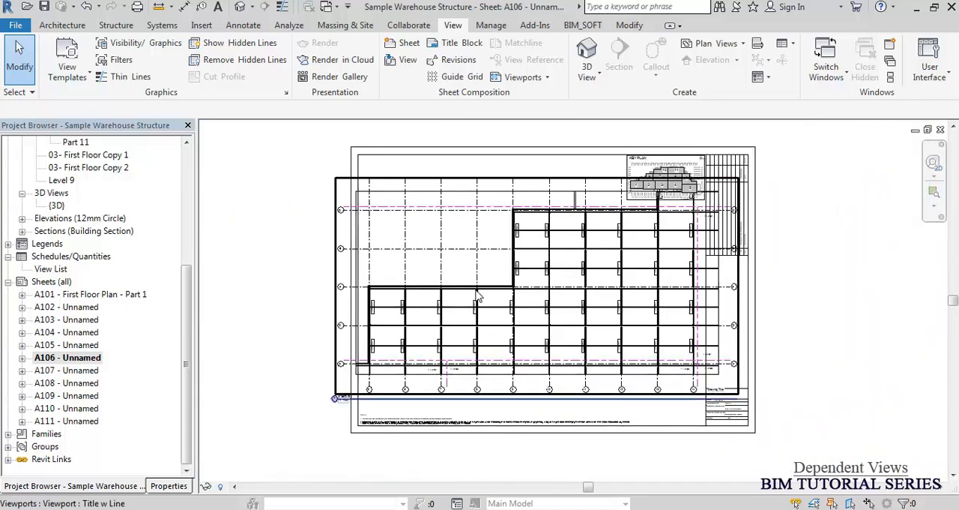
Examine the view references along sheet A106's lower horizontal matchline, near grid 7 and at the grid H end.
{"action": "middle_click", "coordinate": [286, 393]}
{"action": "middle_click", "coordinate": [285, 392]}
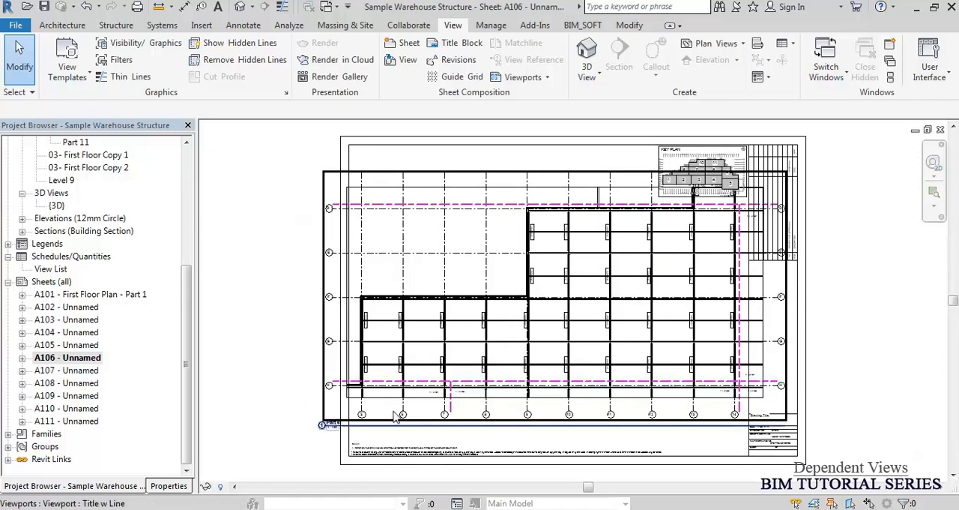
{"action": "scroll", "coordinate": [471, 412], "scroll_direction": "up", "scroll_amount": 5}
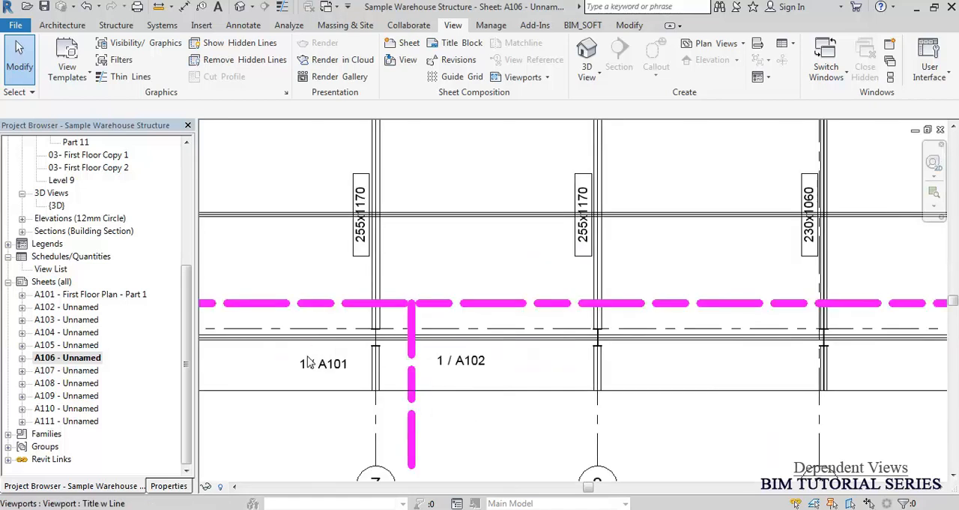
{"action": "scroll", "coordinate": [359, 351], "scroll_direction": "down", "scroll_amount": 6}
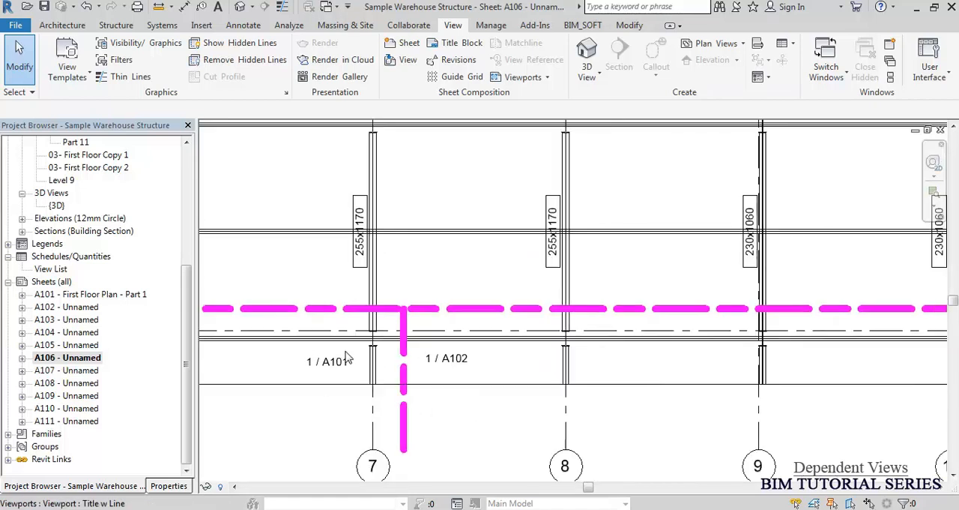
{"action": "scroll", "coordinate": [650, 344], "scroll_direction": "up", "scroll_amount": 5}
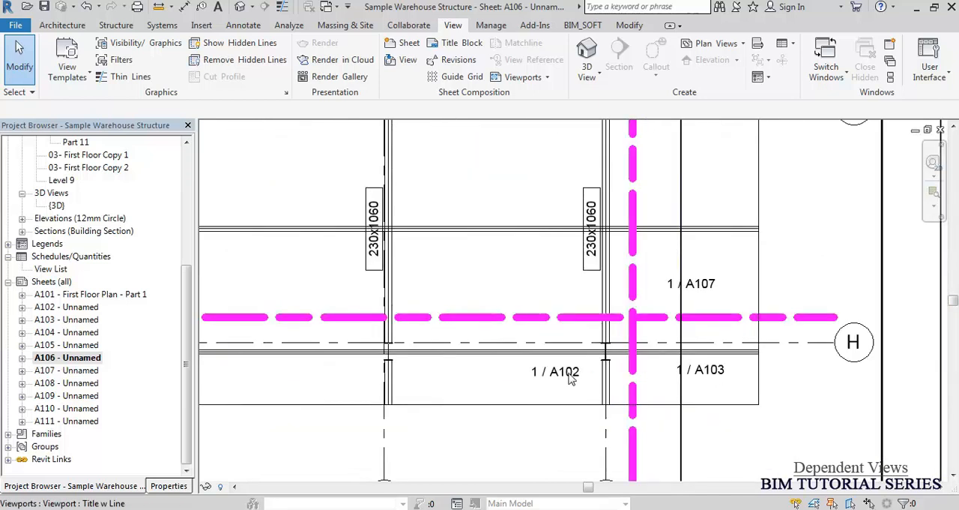
{"action": "scroll", "coordinate": [809, 346], "scroll_direction": "down", "scroll_amount": 1}
{"action": "scroll", "coordinate": [809, 346], "scroll_direction": "down", "scroll_amount": 3}
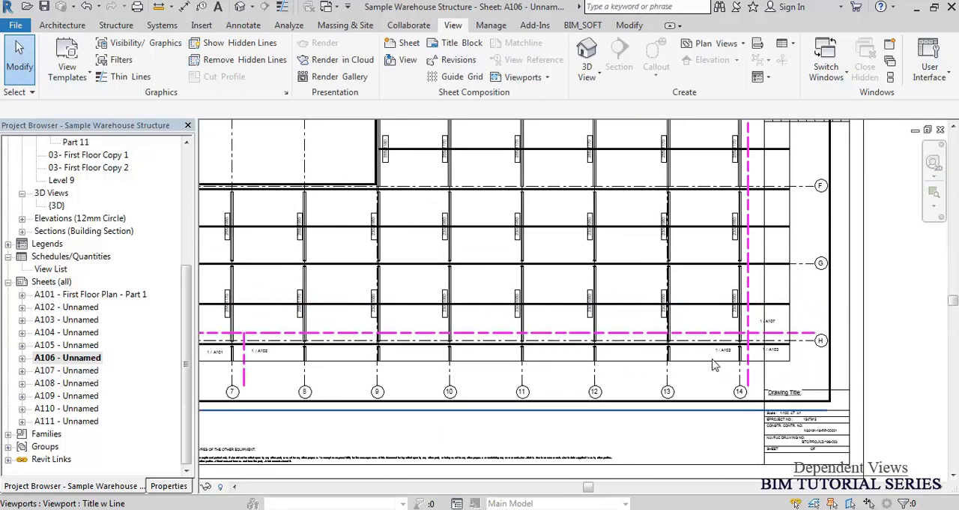
{"action": "middle_click", "coordinate": [683, 406]}
{"action": "middle_click", "coordinate": [684, 406]}
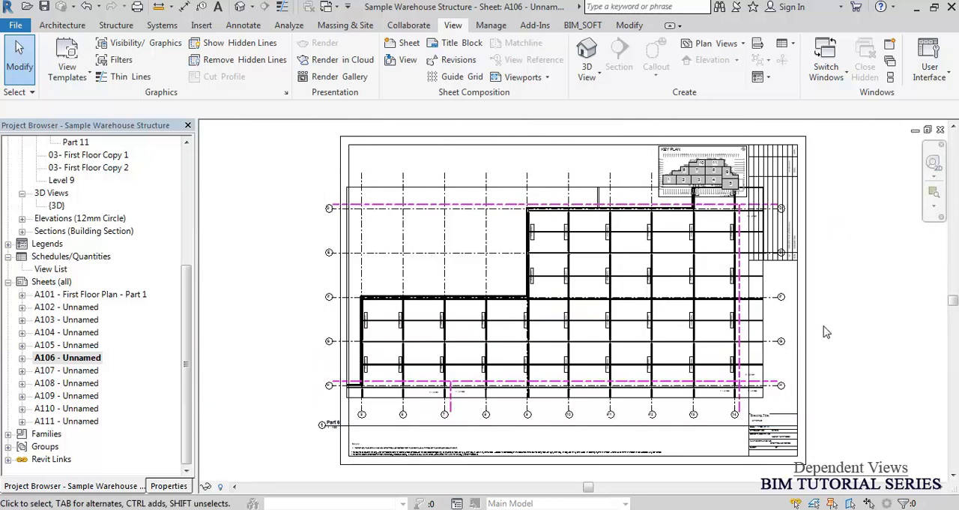
Open sheet A101 - First Floor Plan - Part 1 and close all hidden view windows.
{"action": "double_click", "coordinate": [72, 295]}
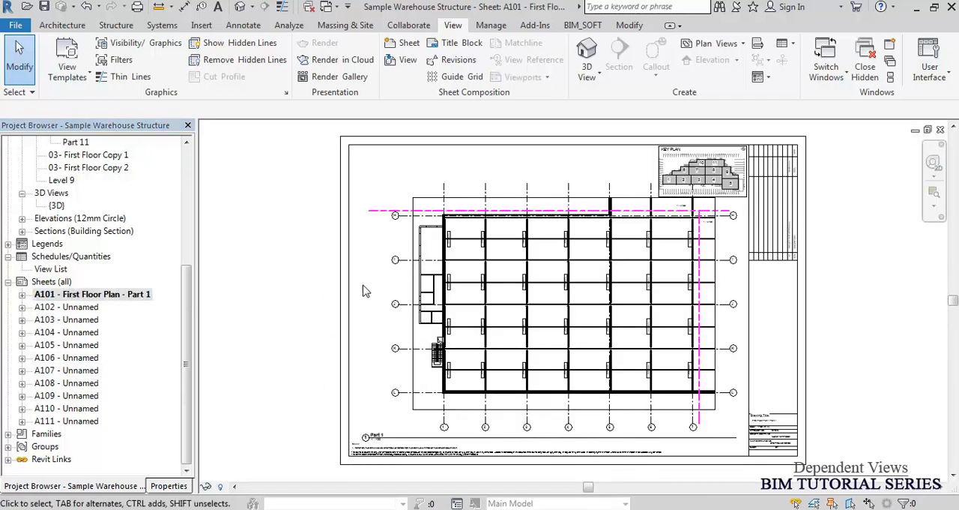
{"action": "left_click", "coordinate": [308, 8]}
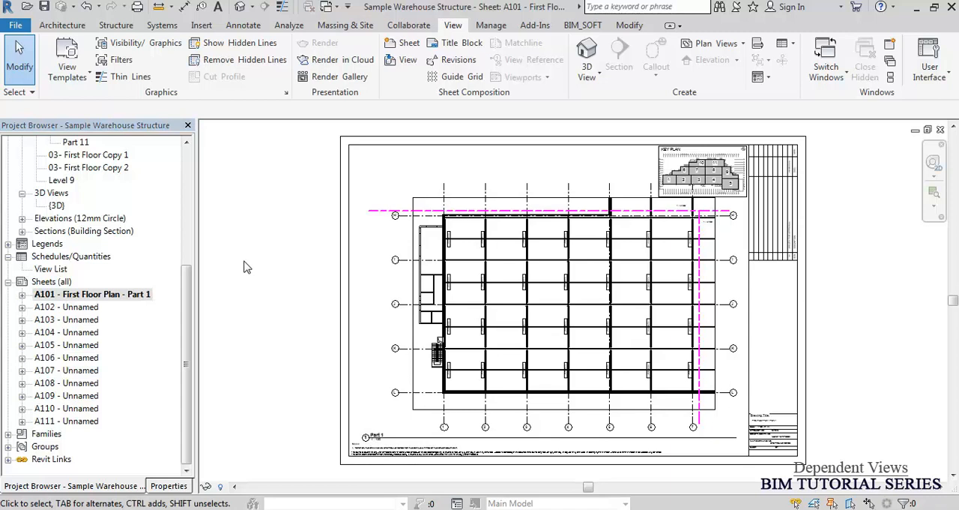